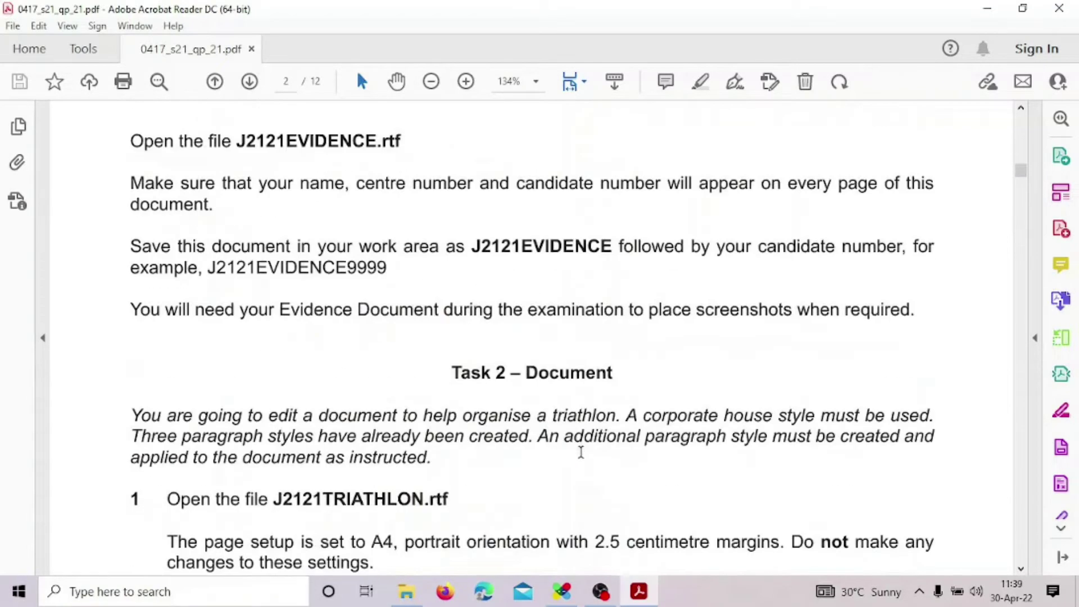
- Read the Task 1 instructions, open J2121EVIDENCE from the PAPER 21 folder in Word and dismiss the activation notice
{"action": "scroll", "coordinate": [582, 452], "scroll_direction": "up", "scroll_amount": 3}
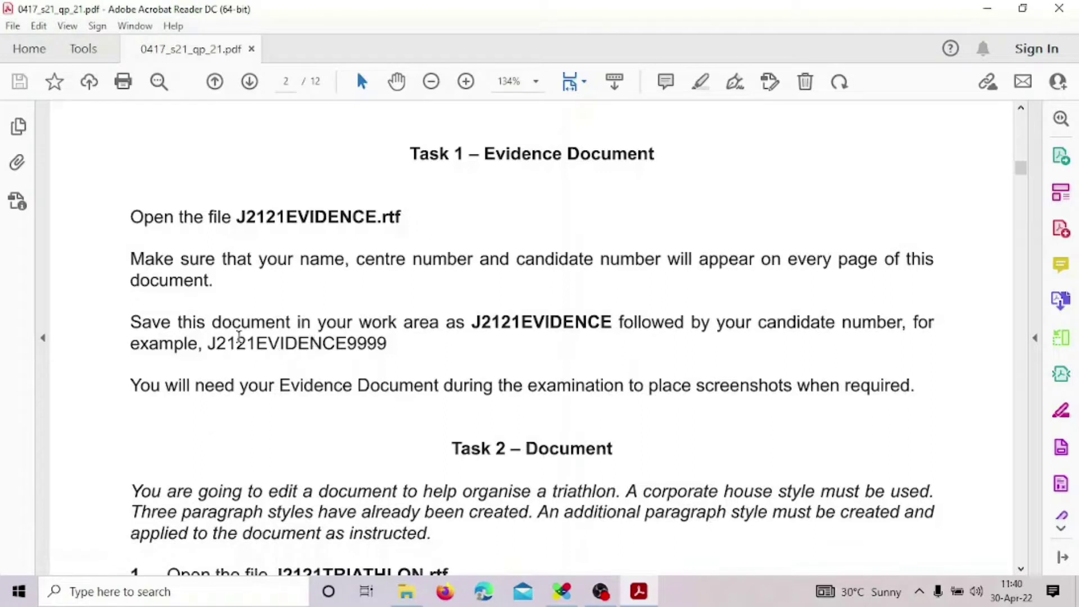
{"action": "left_click_drag", "start_coordinate": [215, 341], "coordinate": [378, 344]}
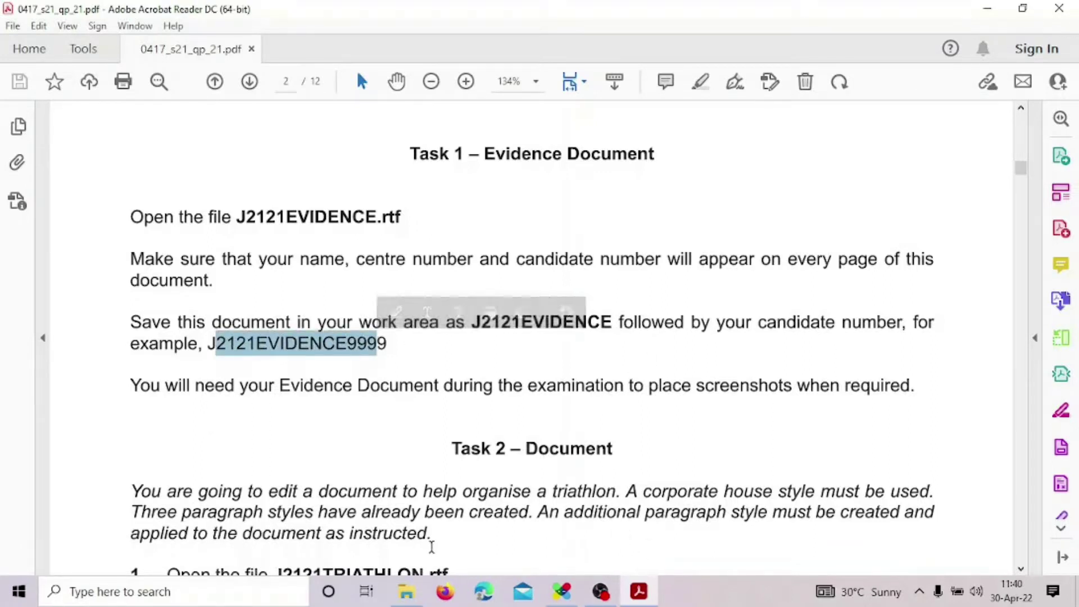
{"action": "left_click", "coordinate": [409, 596]}
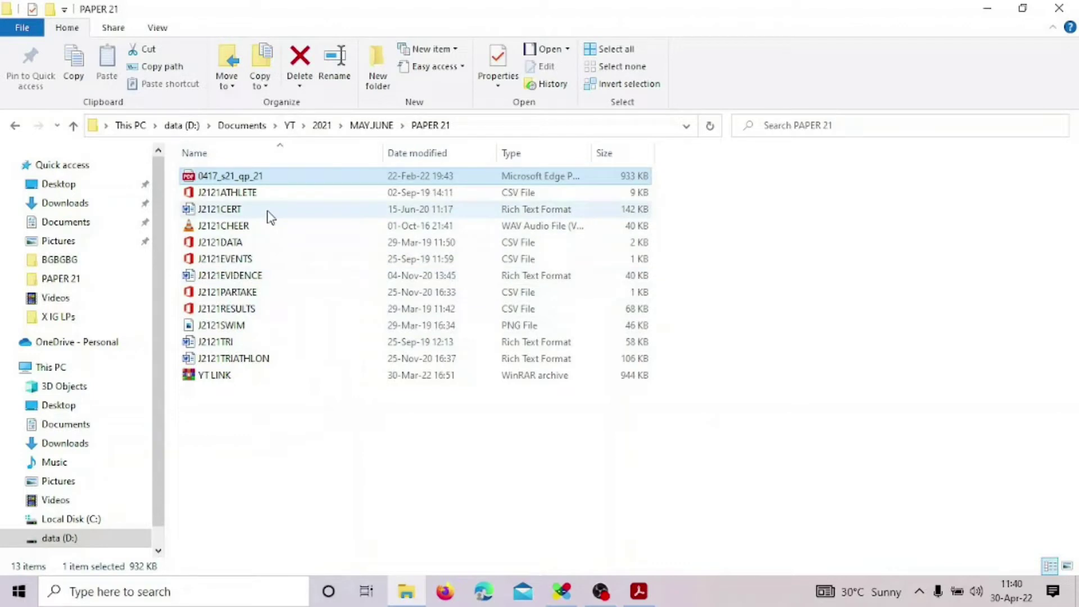
{"action": "double_click", "coordinate": [239, 275]}
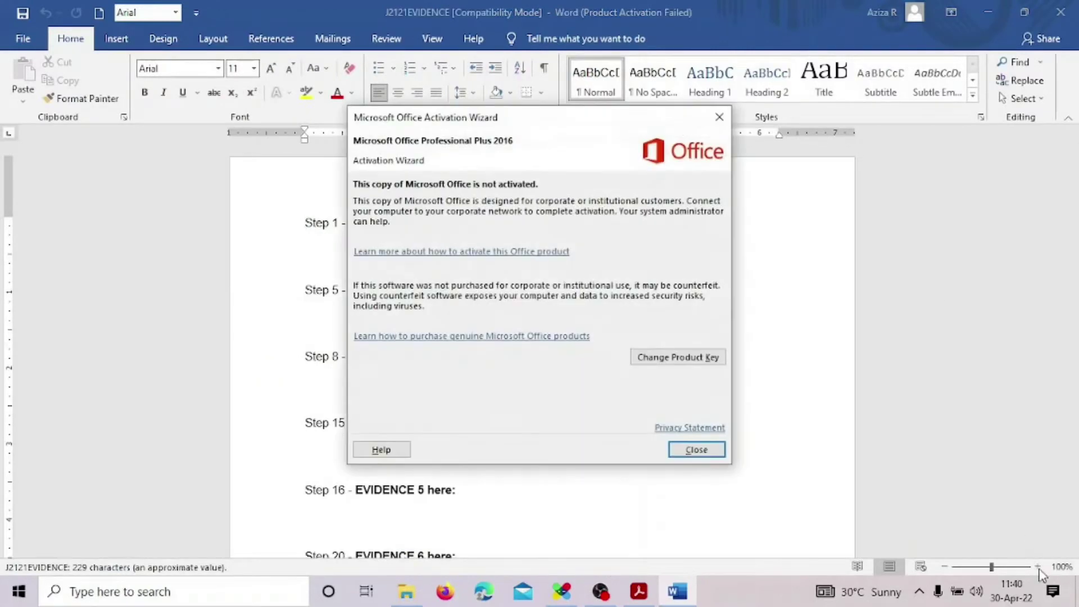
{"action": "left_click", "coordinate": [692, 454]}
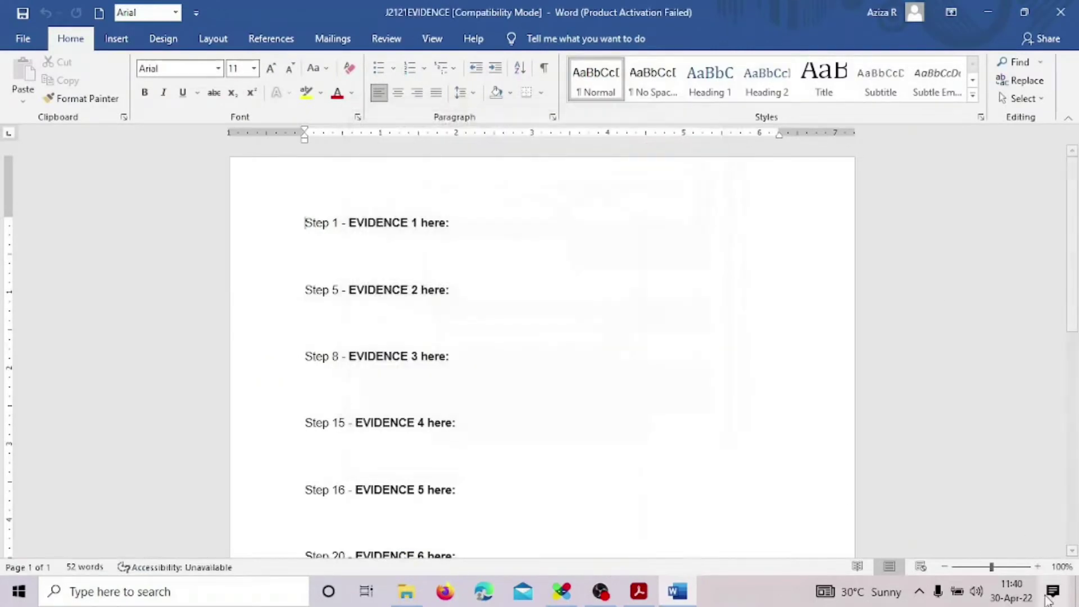
{"action": "scroll", "coordinate": [503, 313], "scroll_direction": "up", "scroll_amount": 2}
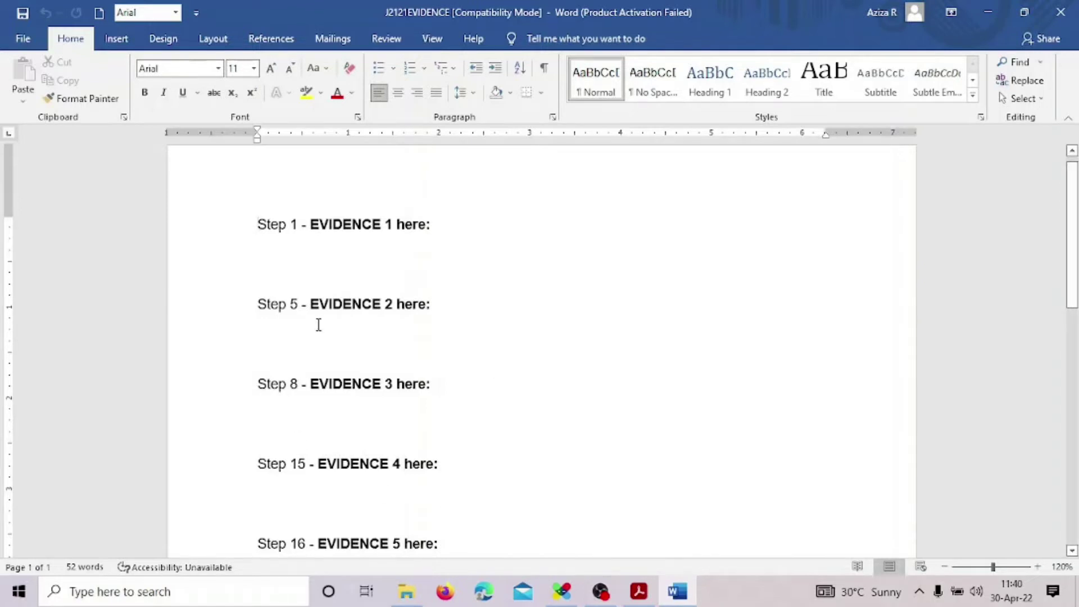
- Insert a Blank (Three Columns) header in the evidence document and enter the candidate's name in its first column
{"action": "left_click", "coordinate": [116, 42]}
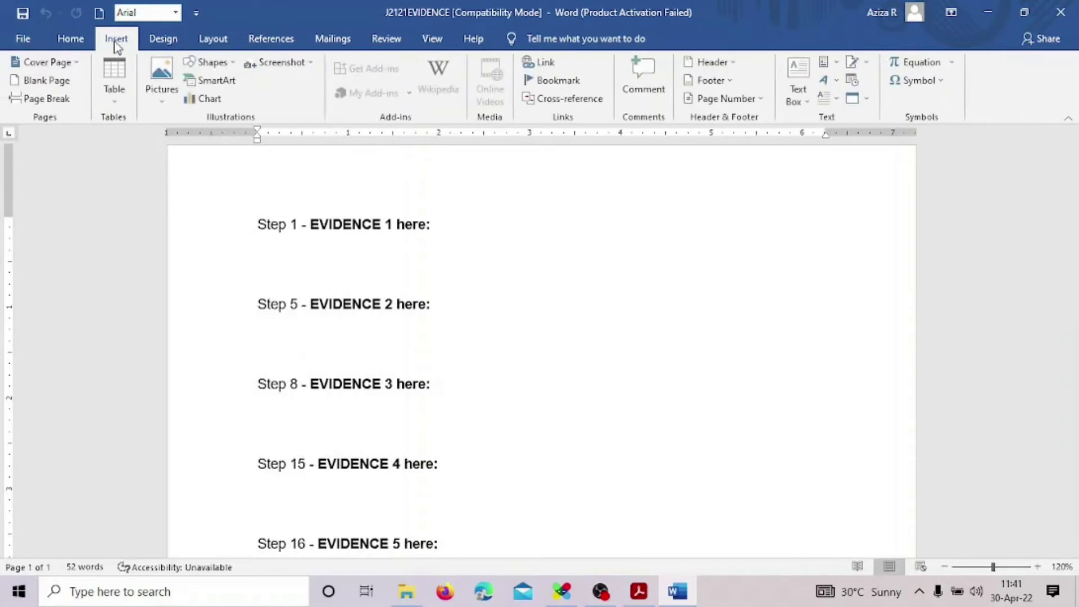
{"action": "left_click", "coordinate": [721, 63]}
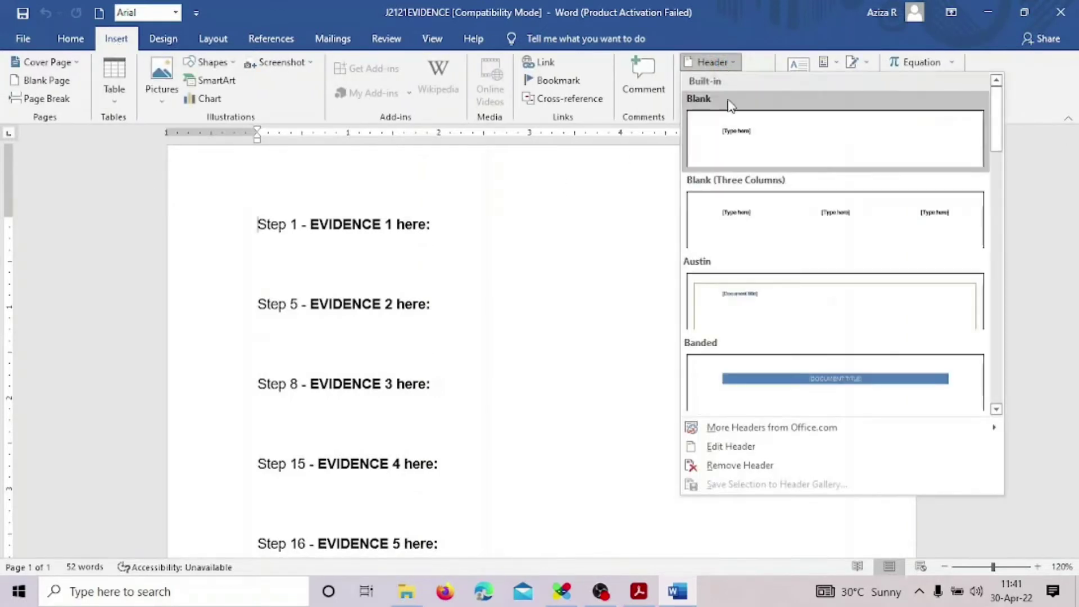
{"action": "left_click", "coordinate": [766, 223]}
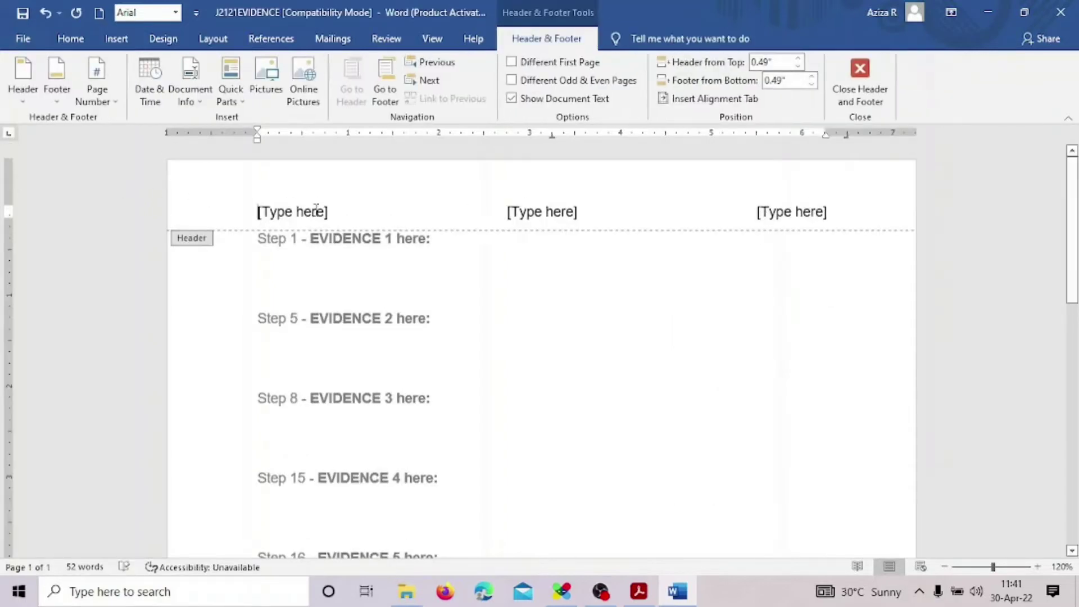
{"action": "left_click", "coordinate": [316, 211]}
{"action": "type", "text": "SHAIL"}
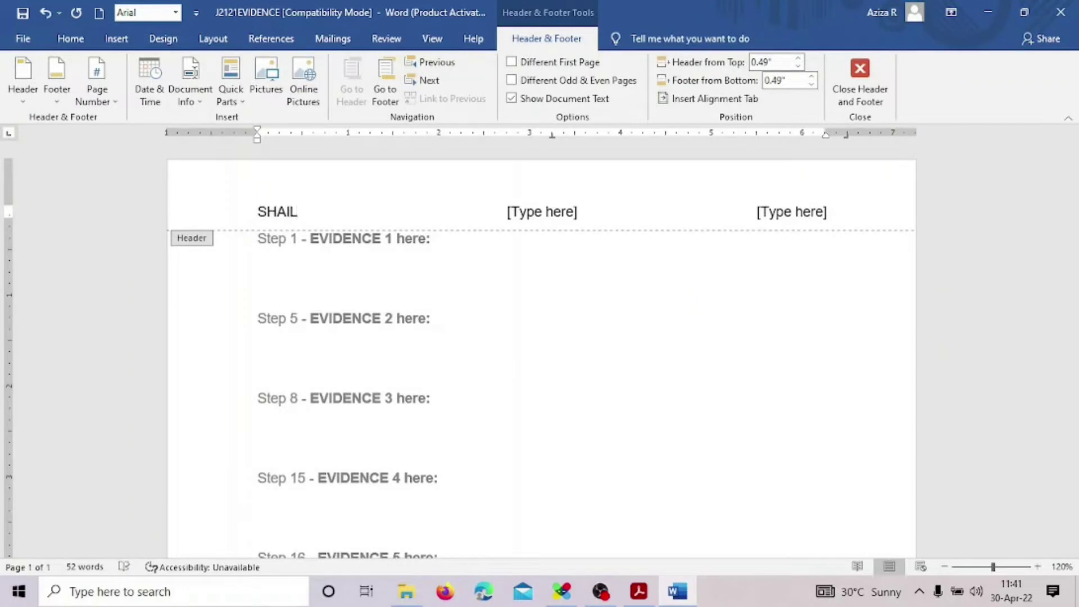
{"action": "type", "text": "JA"}
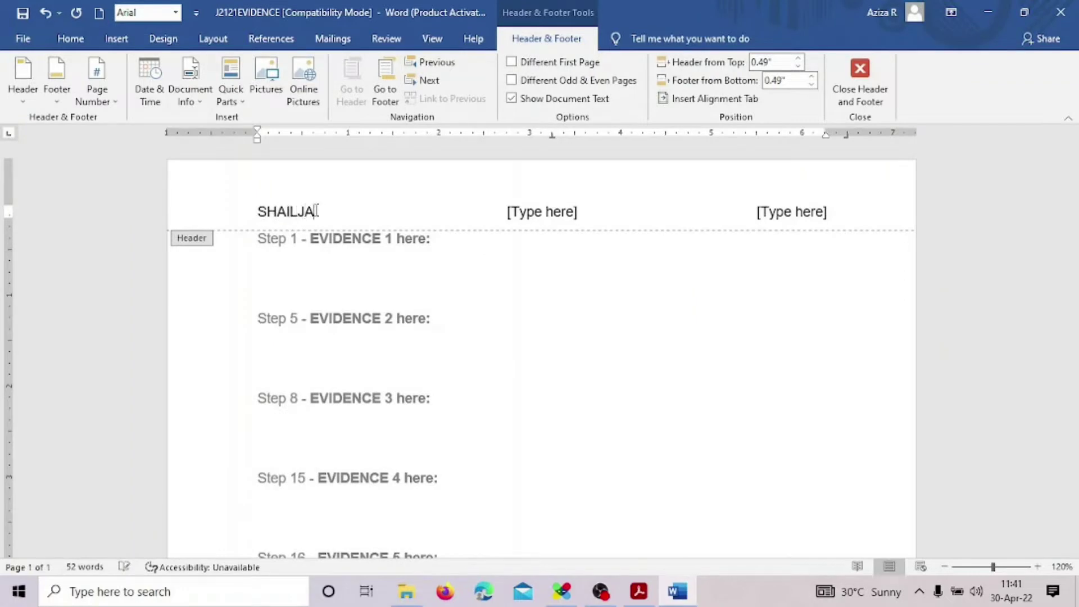
- Fill the header's middle column with CENTRE123 and its last column with the candidate number, and return to the body text
{"action": "left_click", "coordinate": [530, 220]}
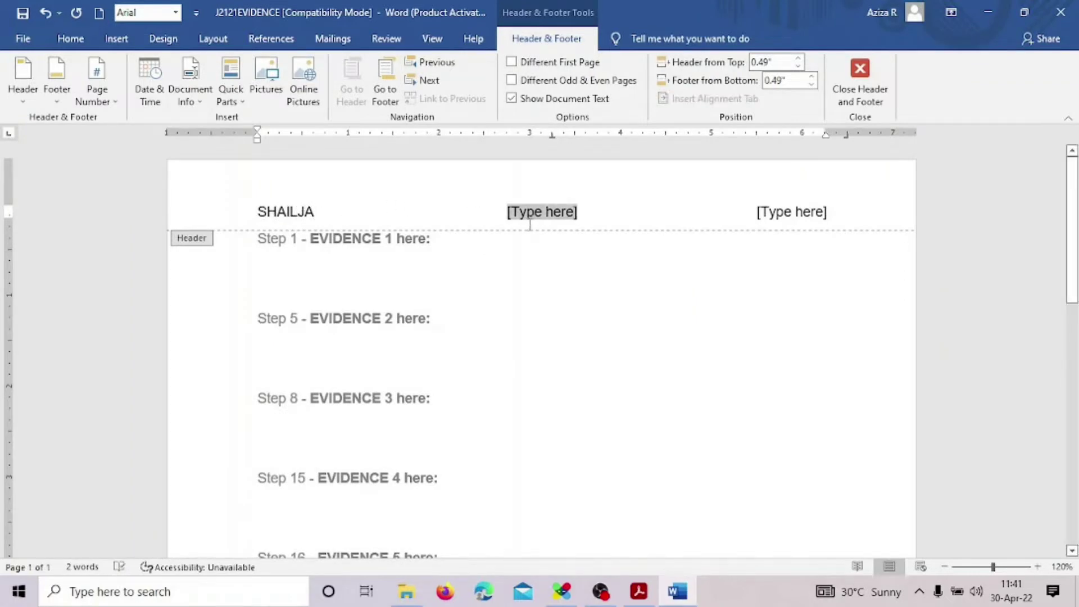
{"action": "type", "text": "CEN"}
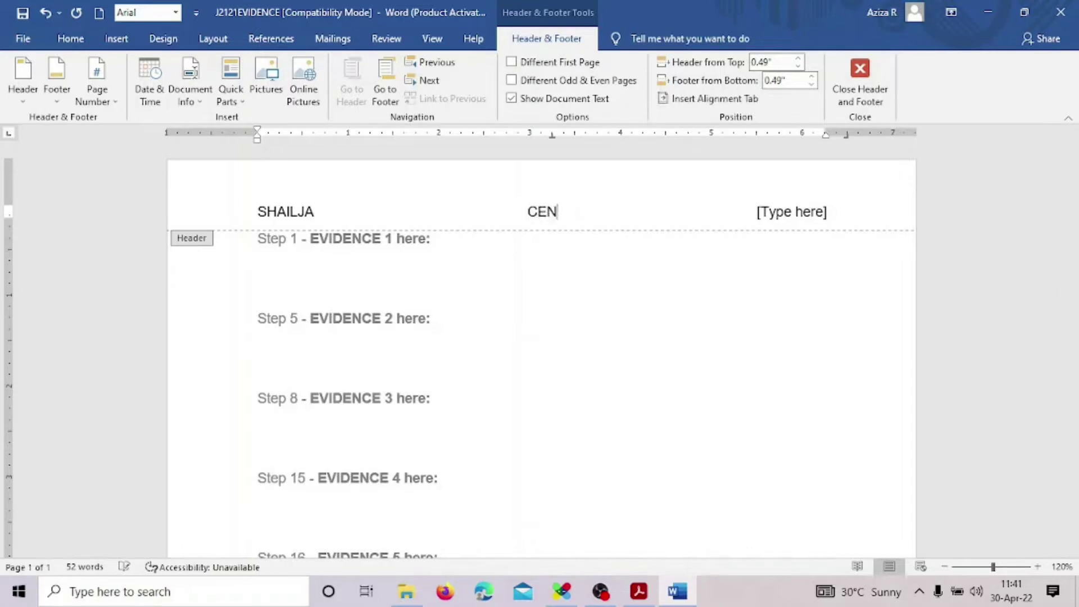
{"action": "type", "text": "TRE123"}
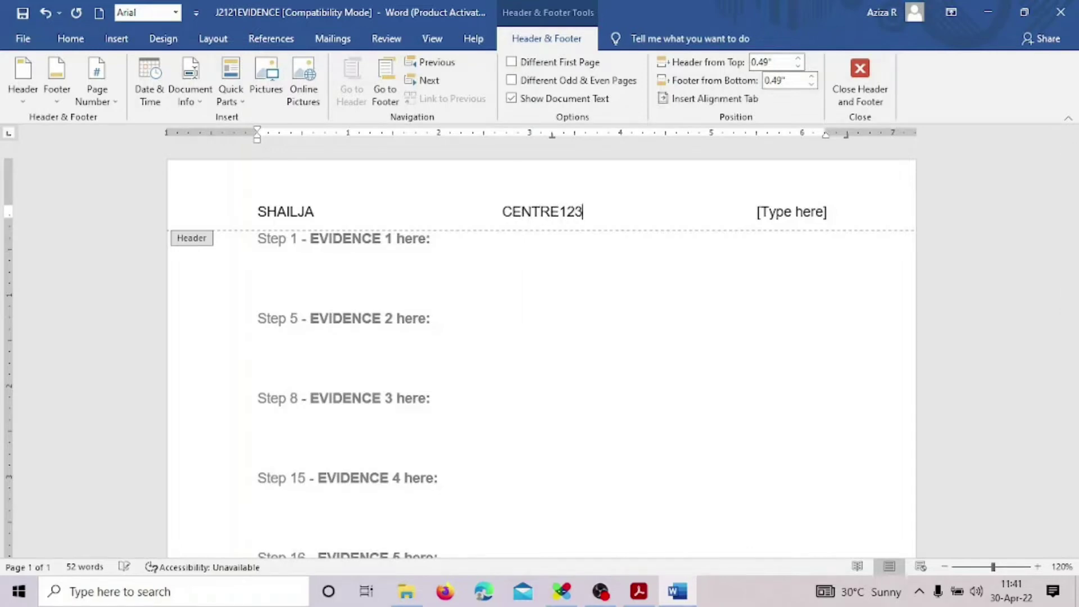
{"action": "left_click", "coordinate": [809, 212]}
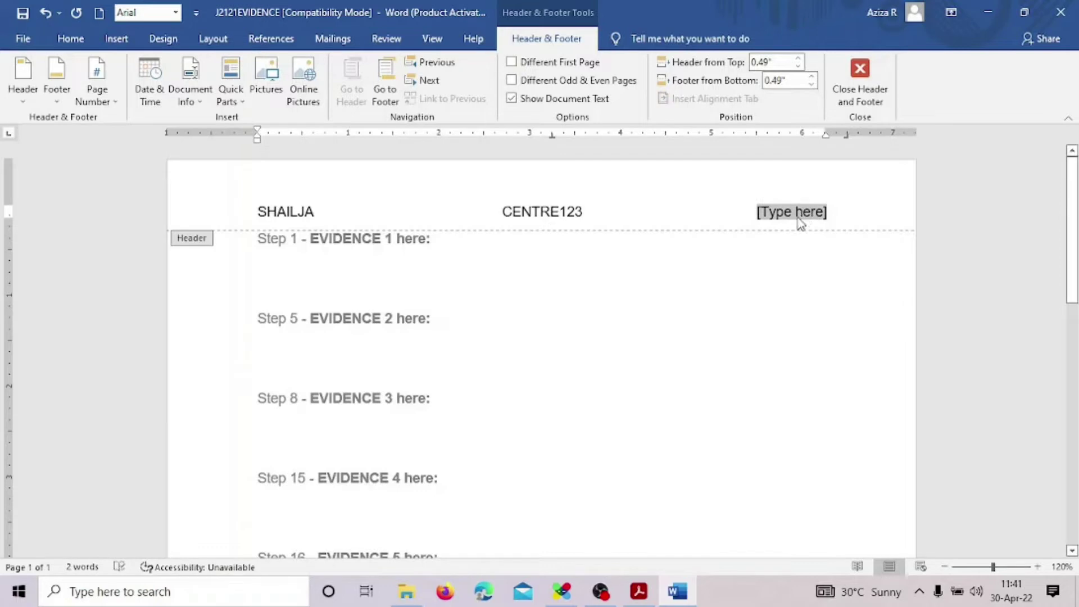
{"action": "type", "text": "SHIL"}
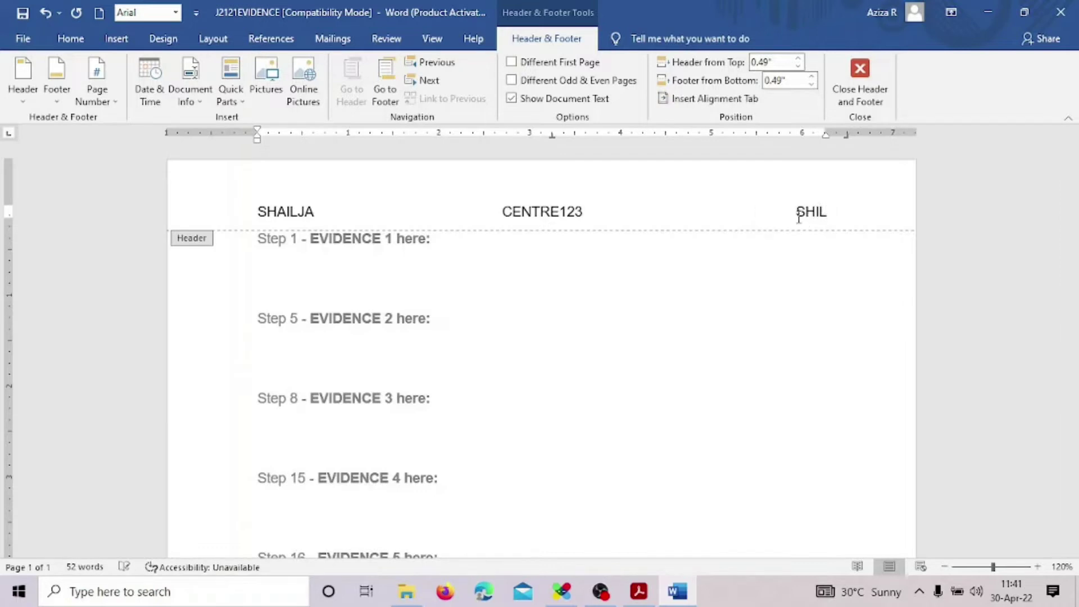
{"action": "key", "text": "BackSpace"}
{"action": "key", "text": "BackSpace"}
{"action": "type", "text": "AILJA123"}
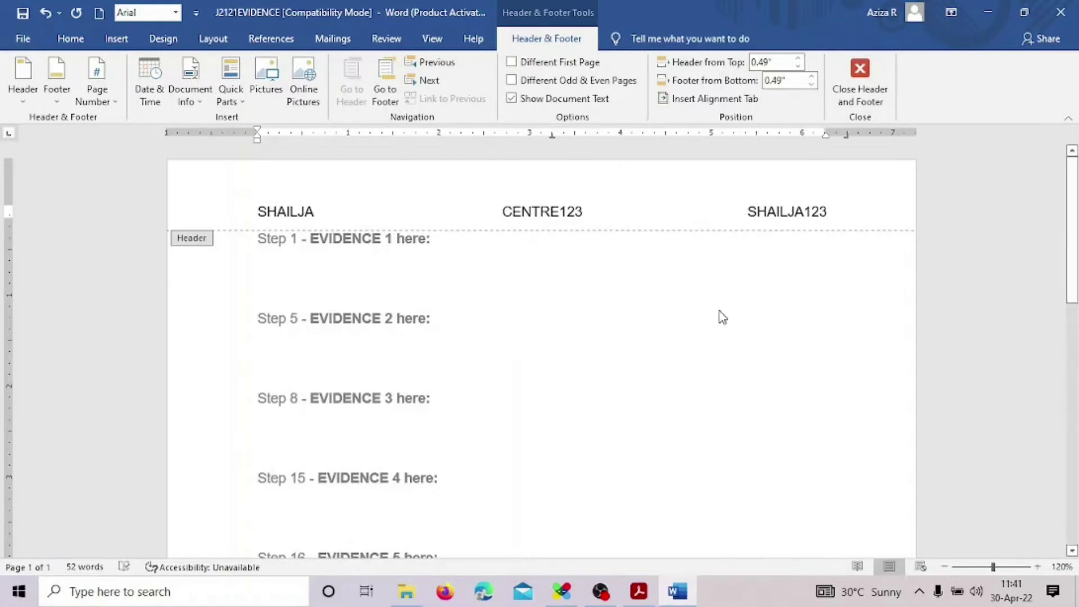
{"action": "double_click", "coordinate": [663, 369]}
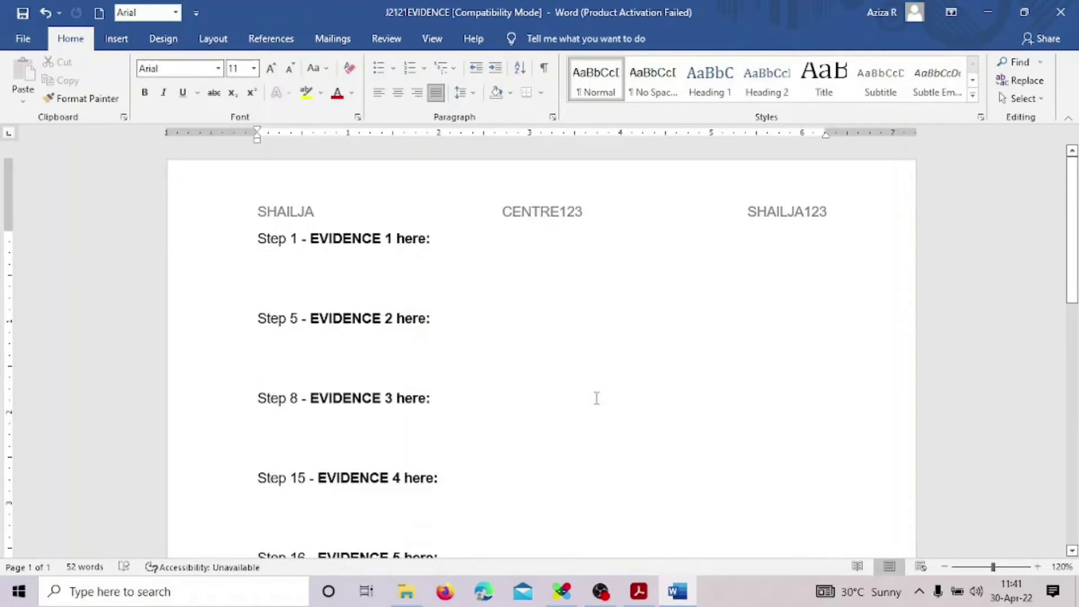
- Add blank lines below the EVIDENCE 9 entry until the document runs onto a second page
{"action": "scroll", "coordinate": [597, 398], "scroll_direction": "down", "scroll_amount": 10}
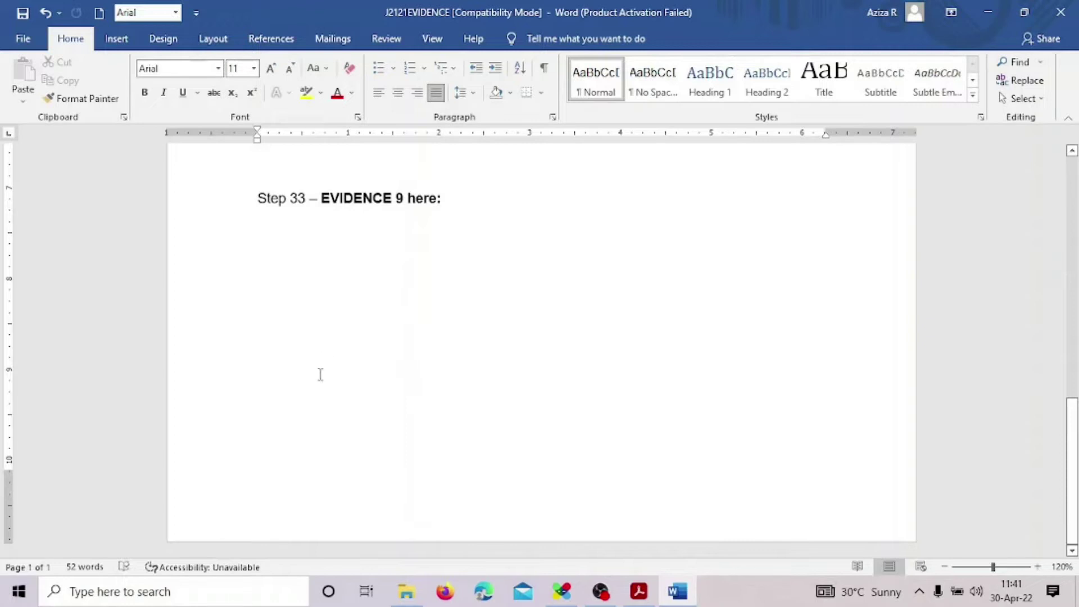
{"action": "left_click", "coordinate": [264, 289]}
{"action": "key", "text": "Return"}
{"action": "key", "text": "Return"}
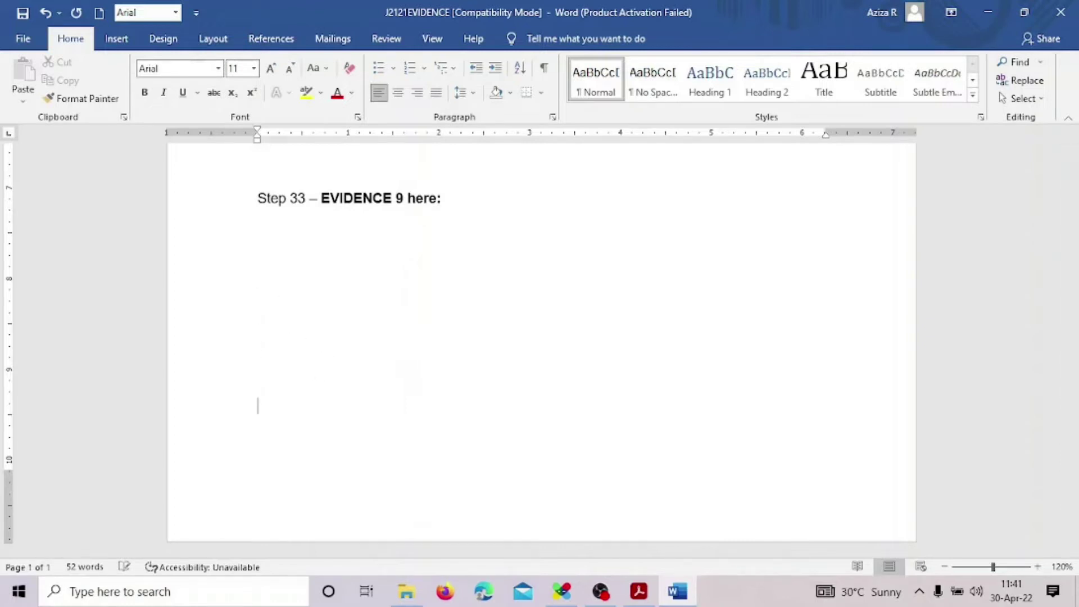
{"action": "key", "text": "Return"}
{"action": "key", "text": "Return"}
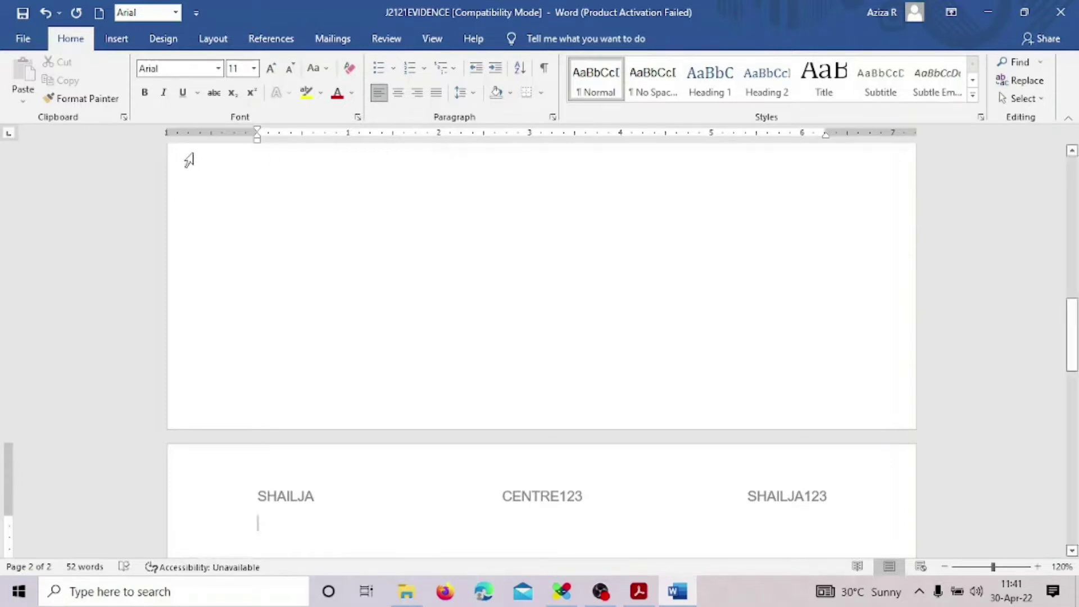
- Save the document in the PAPER 21 folder as a Word Document named J2121EVIDENCE followed by the candidate number
{"action": "left_click", "coordinate": [25, 39]}
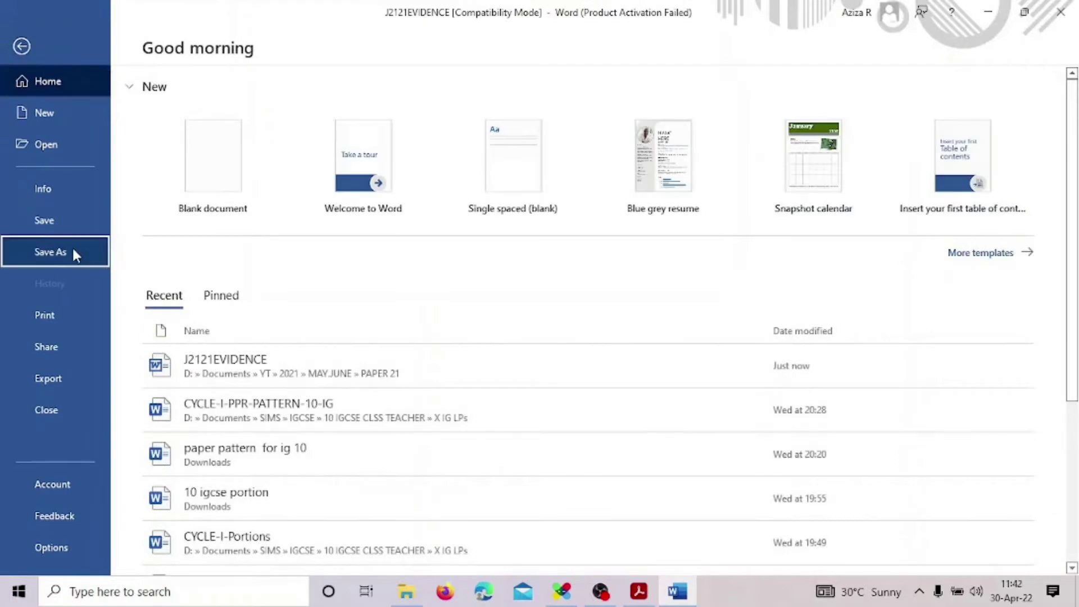
{"action": "left_click", "coordinate": [74, 254]}
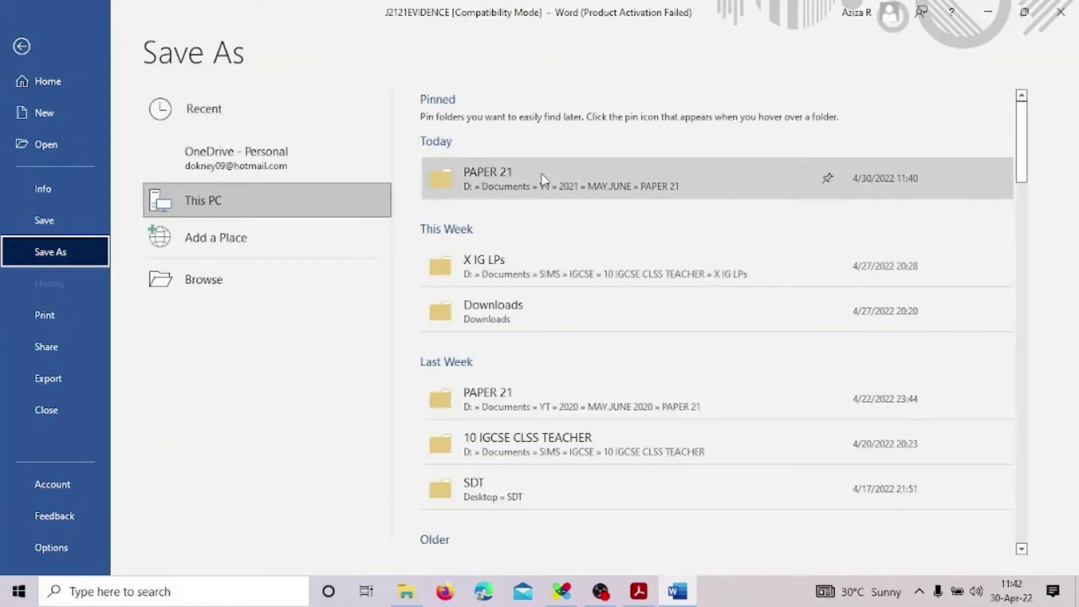
{"action": "left_click", "coordinate": [490, 183]}
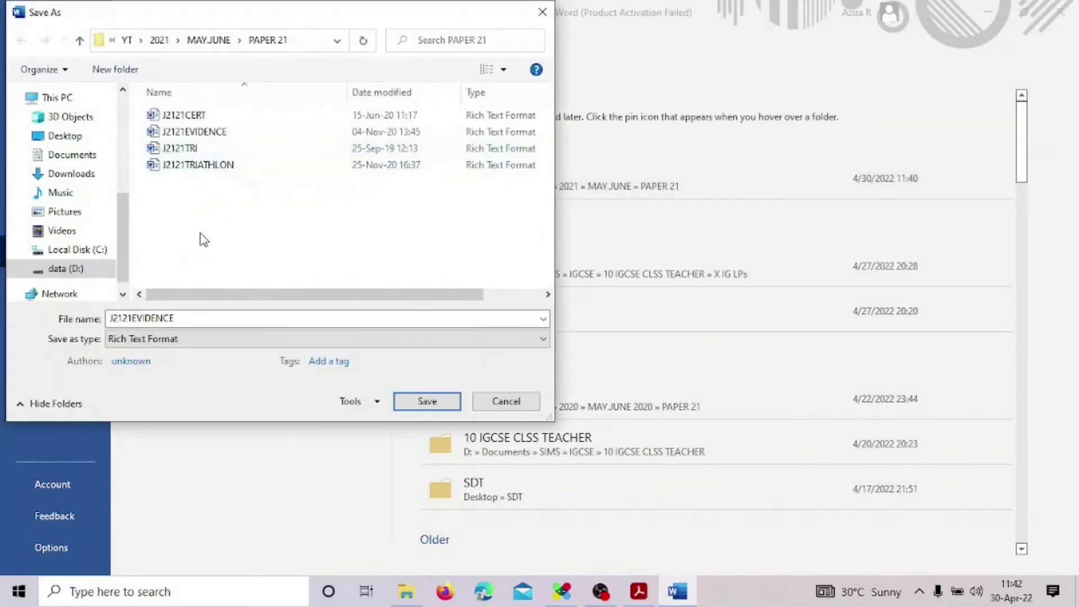
{"action": "left_click", "coordinate": [201, 321]}
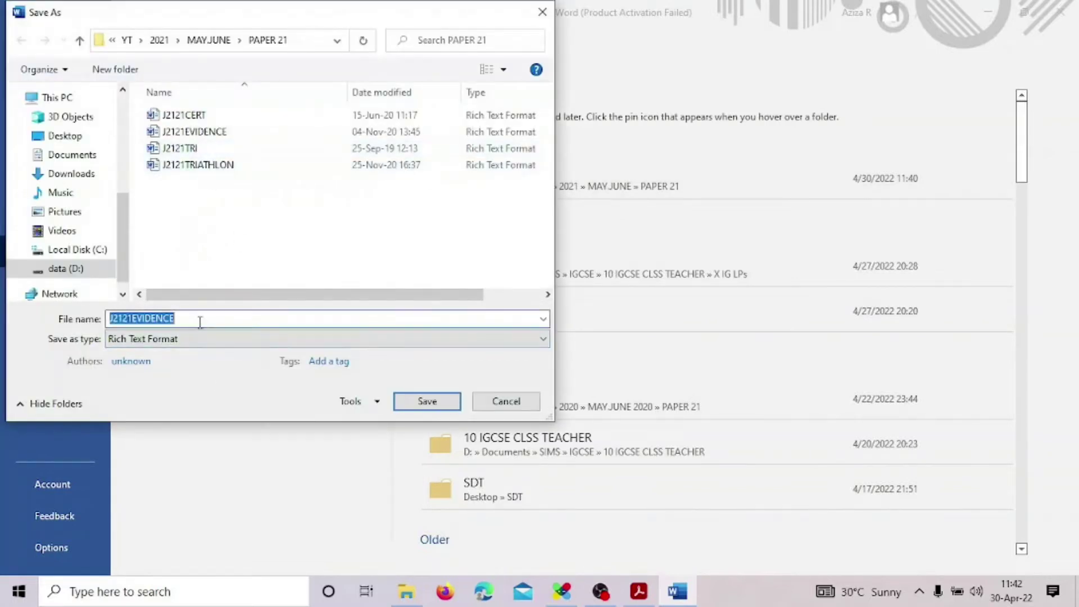
{"action": "left_click", "coordinate": [199, 321]}
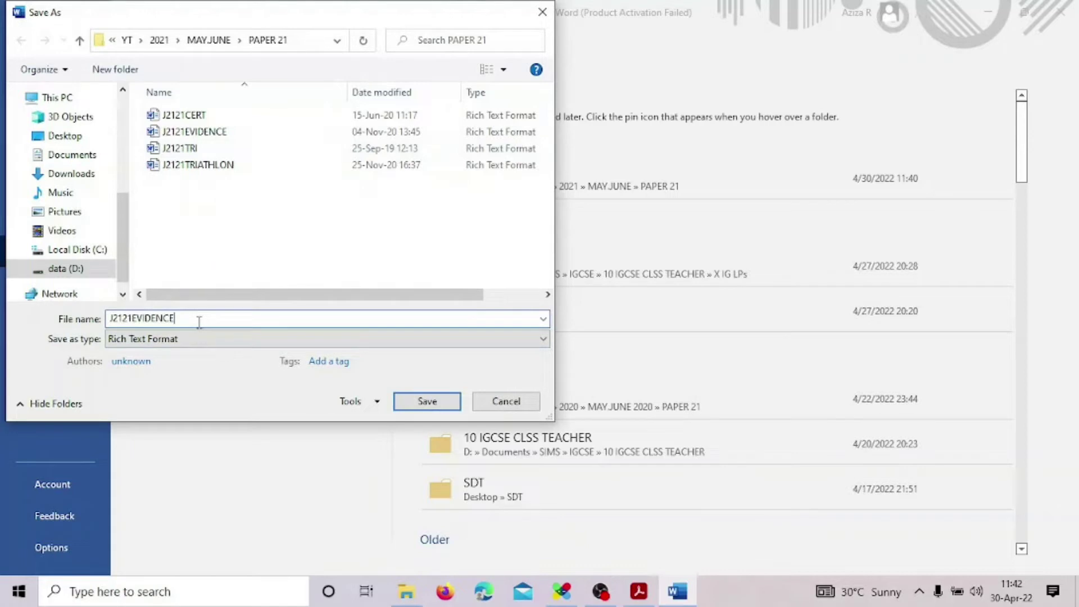
{"action": "type", "text": "Shailja123"}
{"action": "left_click", "coordinate": [185, 344]}
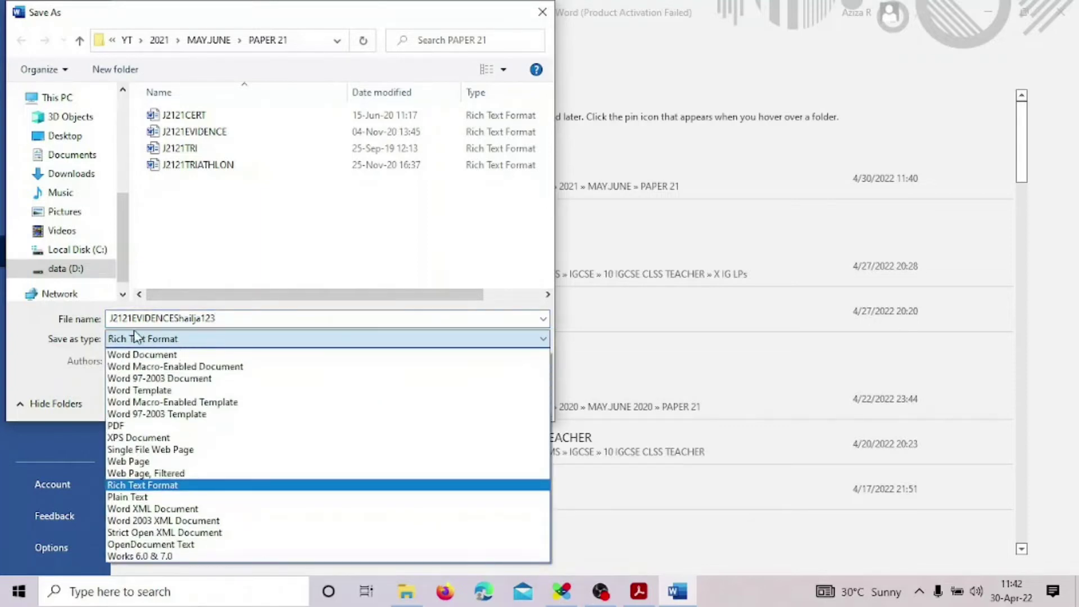
{"action": "left_click", "coordinate": [153, 356]}
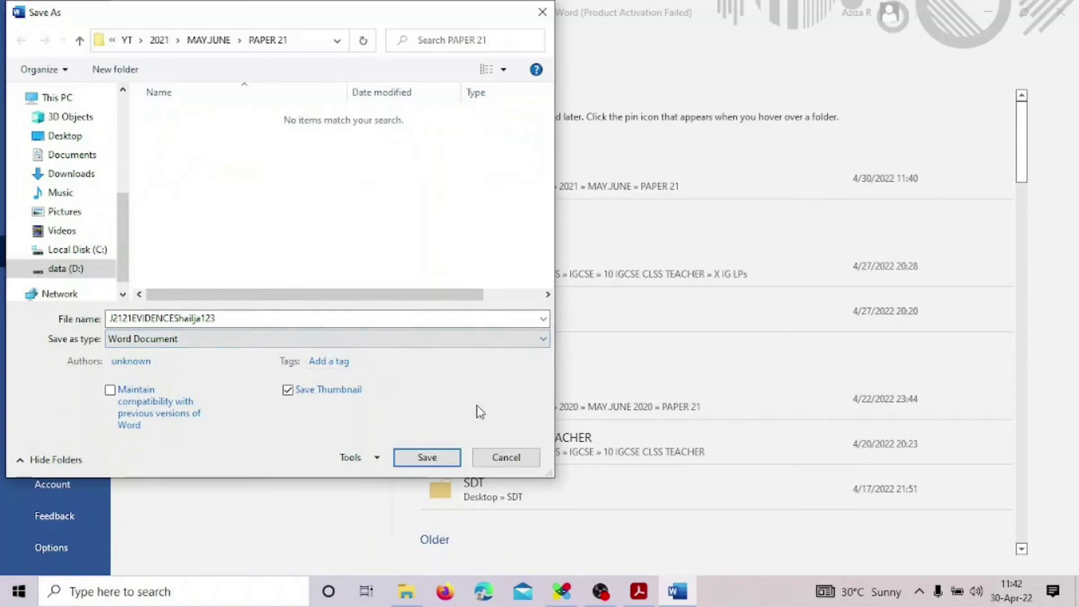
{"action": "left_click", "coordinate": [429, 457]}
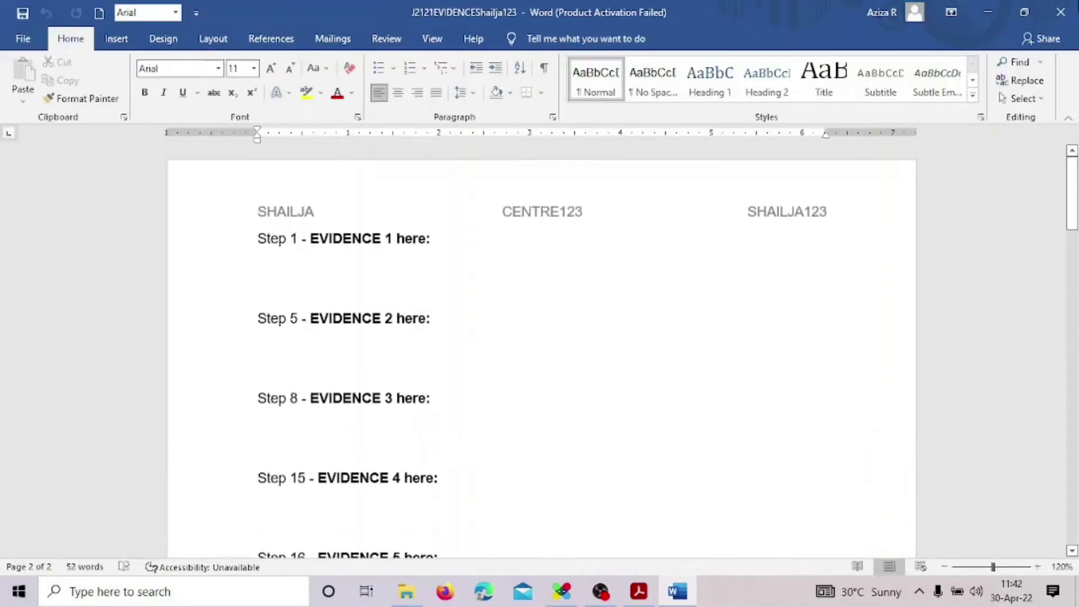
- Switch back to the question paper in Acrobat Reader and highlight the Task 1 – Evidence Document heading and instructions
{"action": "left_click", "coordinate": [981, 8]}
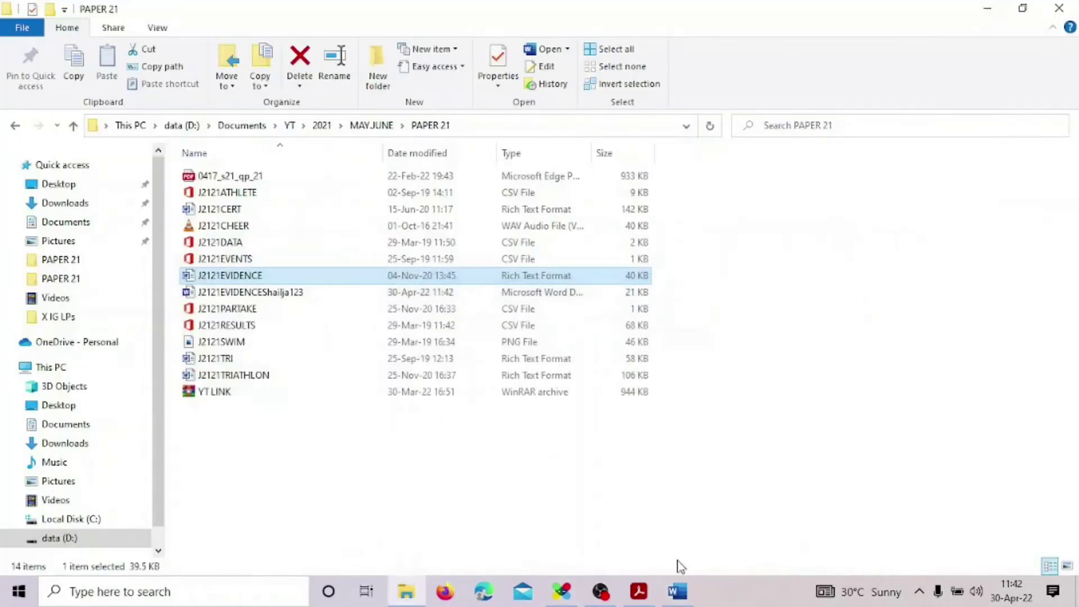
{"action": "left_click", "coordinate": [639, 591]}
{"action": "scroll", "coordinate": [389, 271], "scroll_direction": "down", "scroll_amount": 2}
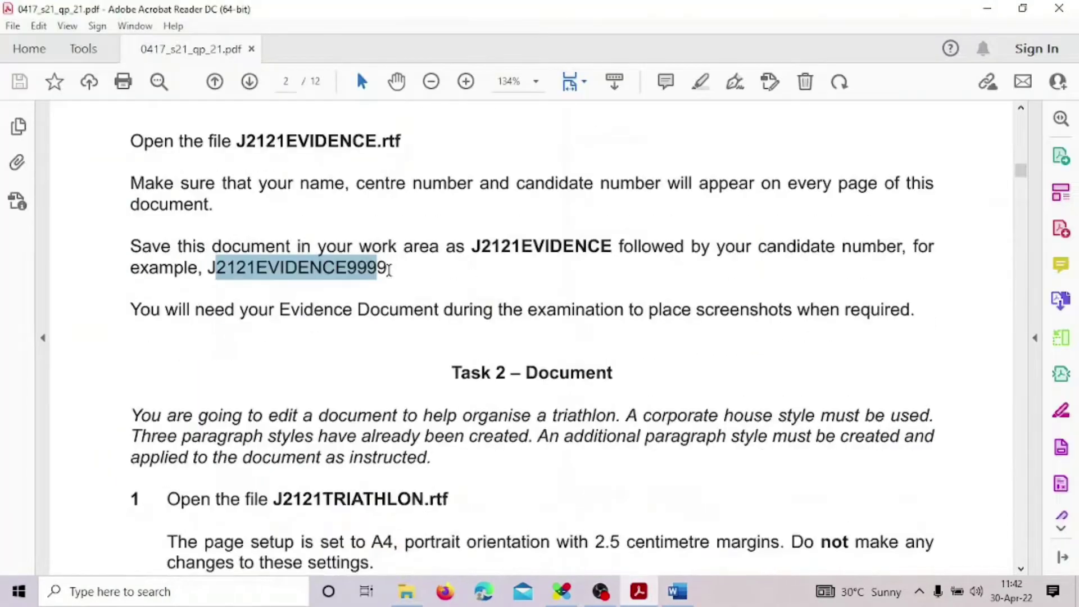
{"action": "scroll", "coordinate": [389, 270], "scroll_direction": "up", "scroll_amount": 2}
{"action": "left_click_drag", "start_coordinate": [413, 153], "coordinate": [756, 383]}
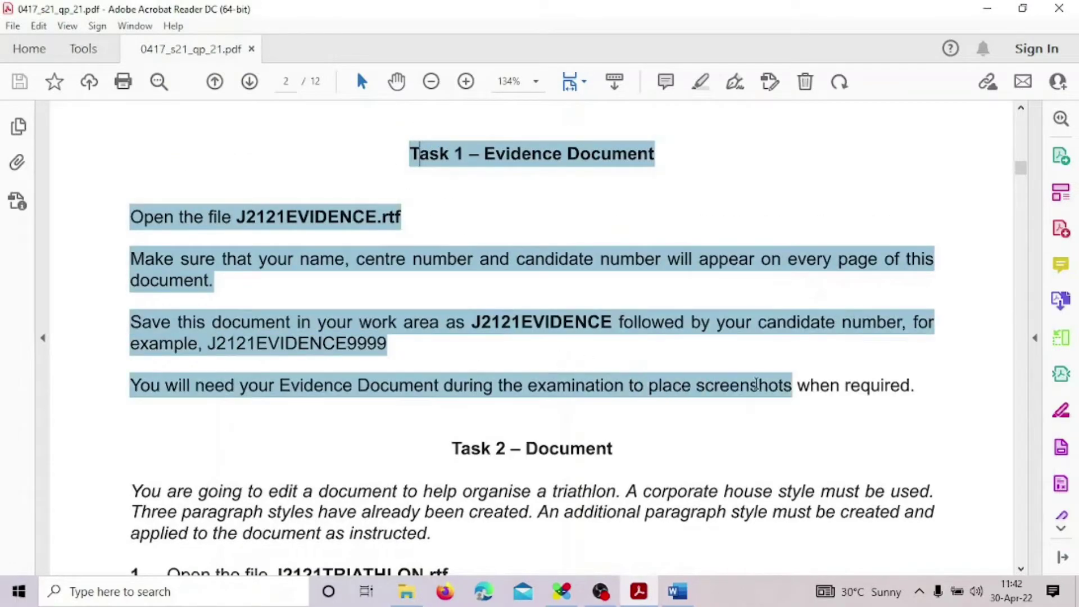
{"action": "left_click", "coordinate": [797, 357]}
- Examine the Task 2 – Document introduction about the corporate house style and the paragraph styles
{"action": "scroll", "coordinate": [745, 371], "scroll_direction": "down", "scroll_amount": 4}
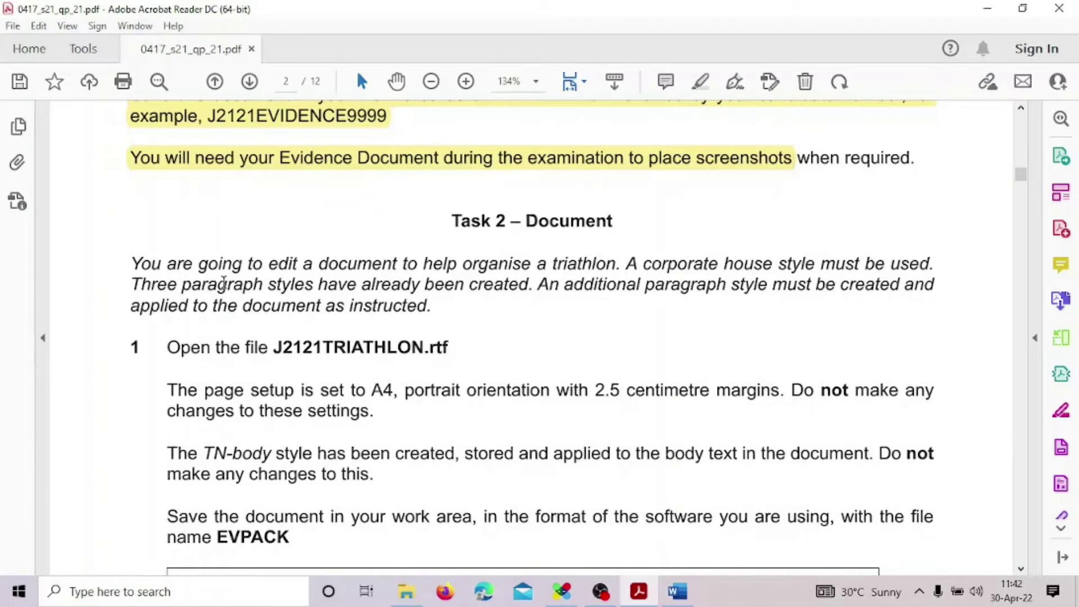
{"action": "left_click_drag", "start_coordinate": [141, 286], "coordinate": [371, 302]}
{"action": "left_click", "coordinate": [509, 316]}
{"action": "left_click_drag", "start_coordinate": [186, 290], "coordinate": [388, 298]}
{"action": "left_click_drag", "start_coordinate": [396, 297], "coordinate": [404, 295]}
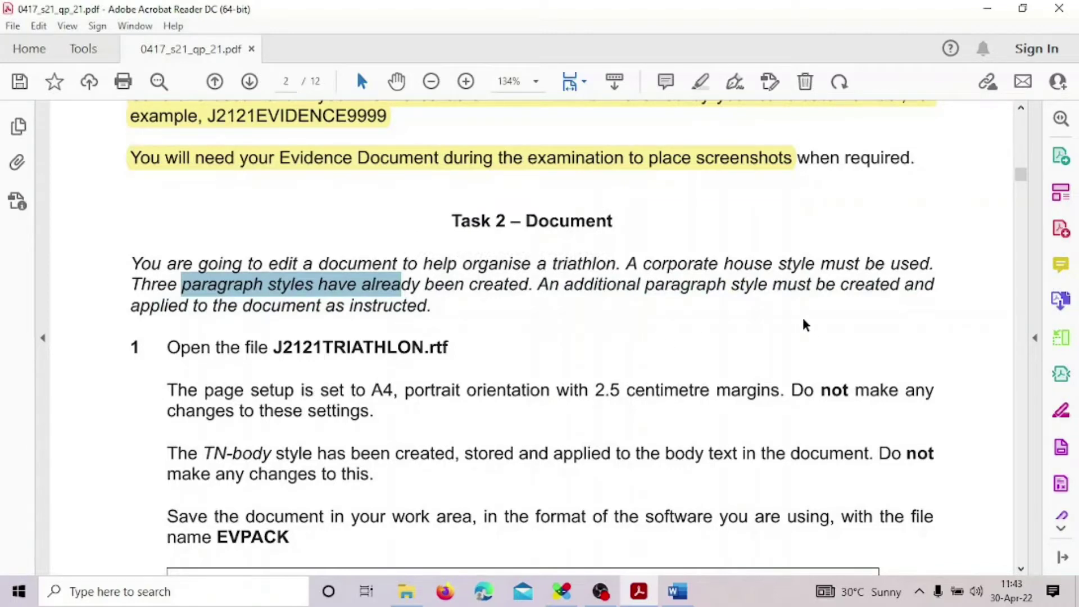
{"action": "left_click", "coordinate": [634, 264]}
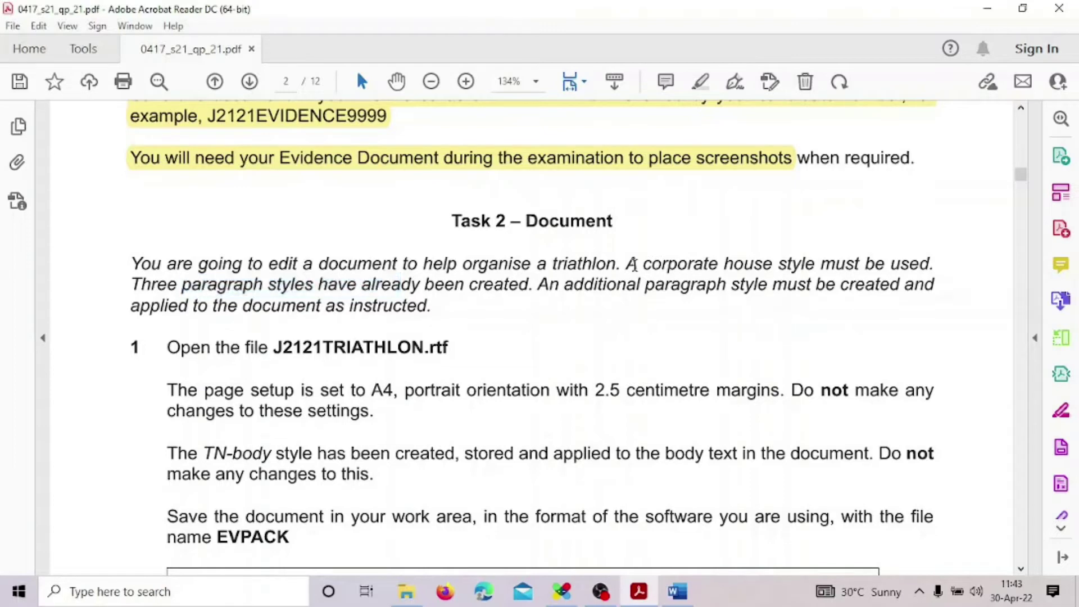
- Examine the rest of the Task 2 introduction and the step 1 page setup requirements for the triathlon document
{"action": "left_click_drag", "start_coordinate": [634, 264], "coordinate": [755, 270]}
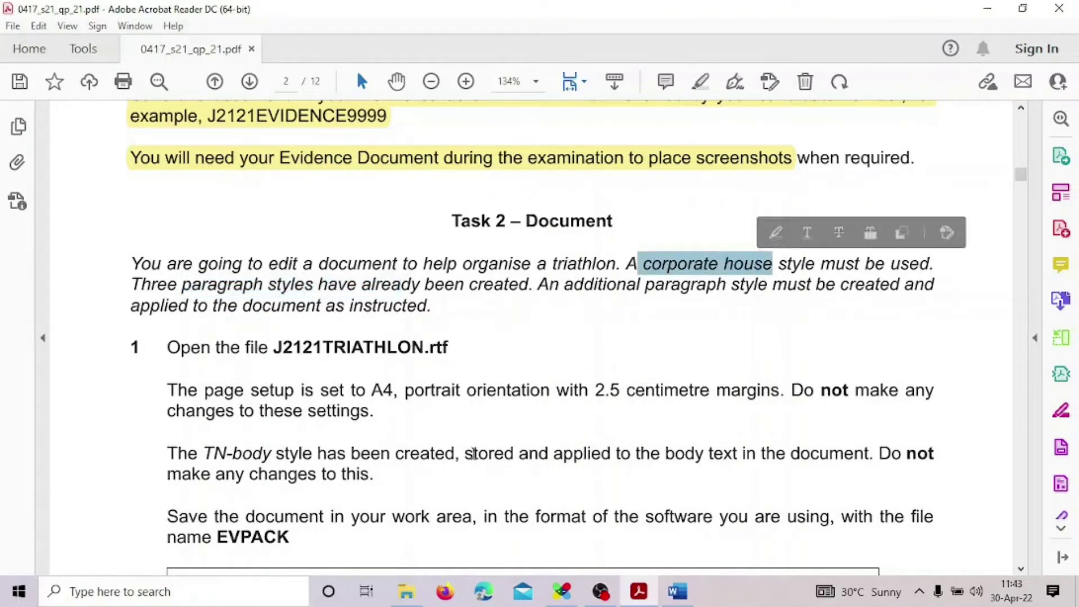
{"action": "left_click", "coordinate": [518, 319]}
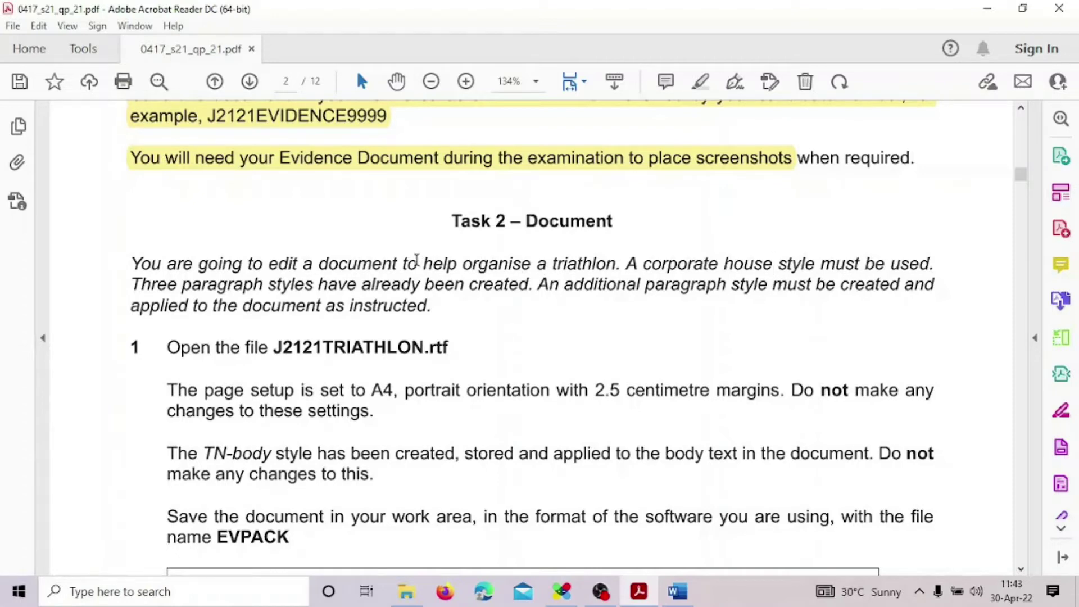
{"action": "left_click_drag", "start_coordinate": [424, 264], "coordinate": [521, 262]}
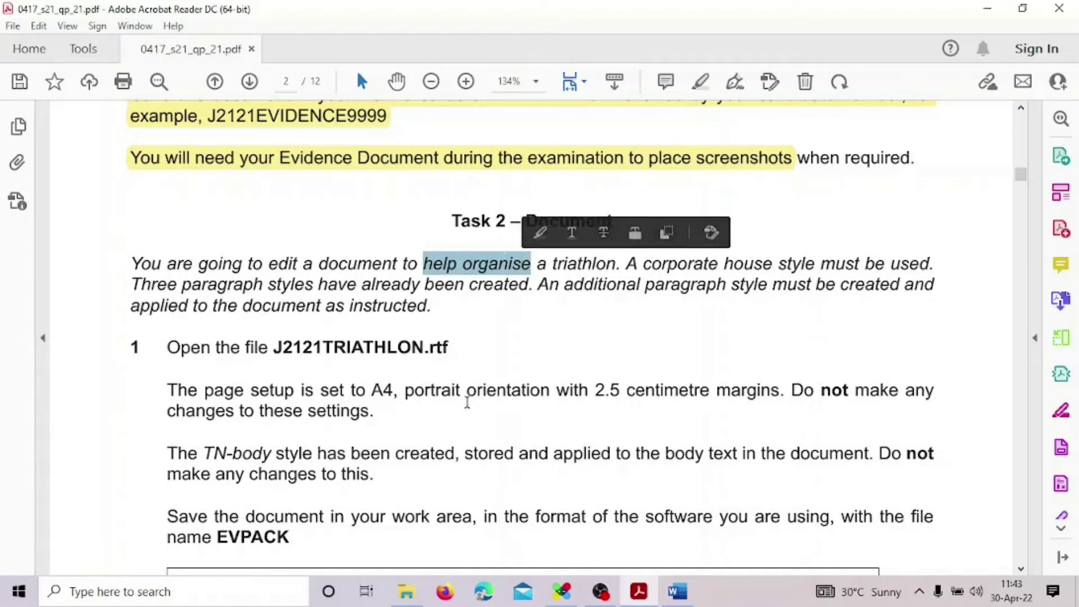
{"action": "scroll", "coordinate": [467, 402], "scroll_direction": "down", "scroll_amount": 3}
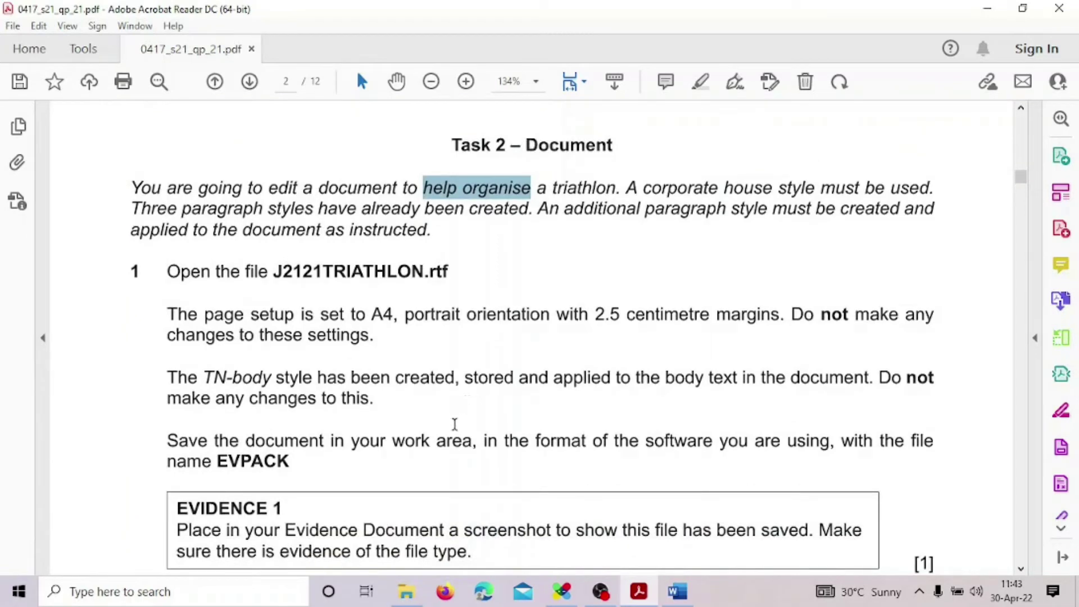
{"action": "scroll", "coordinate": [455, 425], "scroll_direction": "down", "scroll_amount": 1}
{"action": "scroll", "coordinate": [455, 425], "scroll_direction": "down", "scroll_amount": 1}
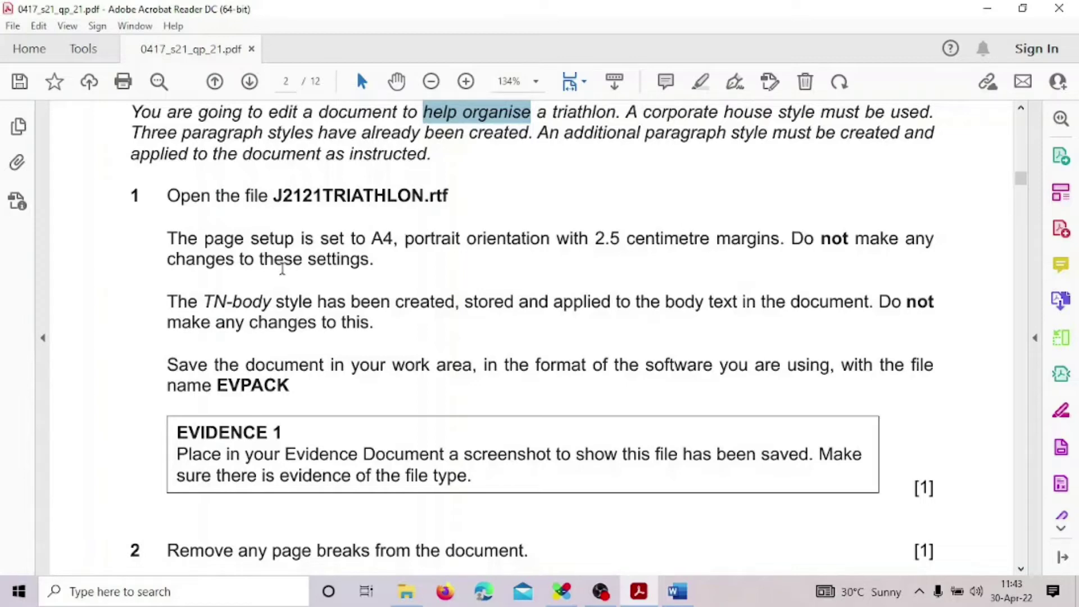
{"action": "left_click_drag", "start_coordinate": [163, 237], "coordinate": [359, 267]}
{"action": "left_click", "coordinate": [335, 239]}
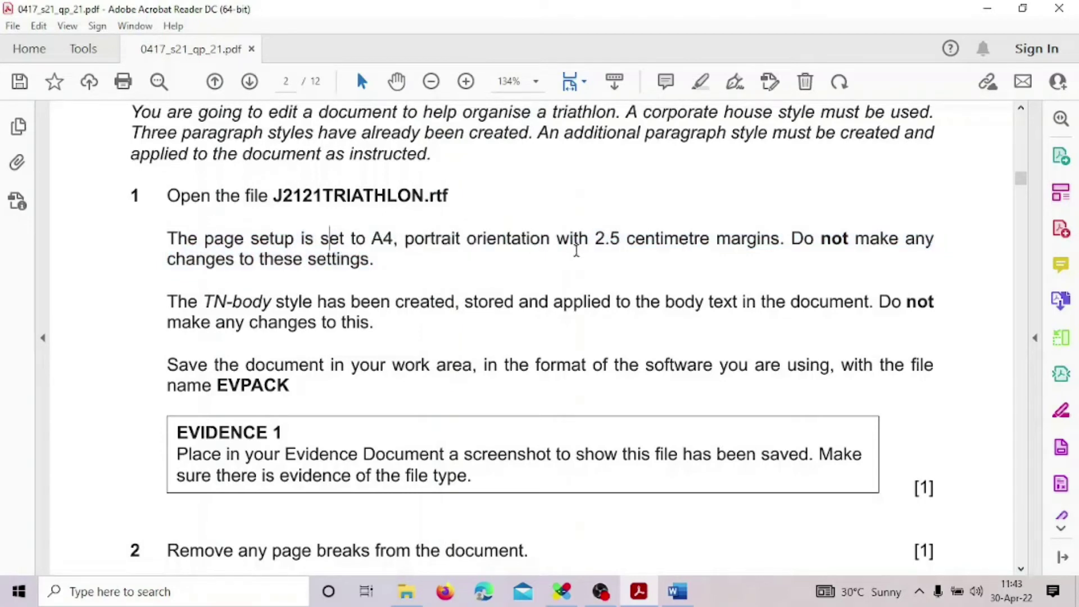
{"action": "left_click_drag", "start_coordinate": [589, 238], "coordinate": [711, 239]}
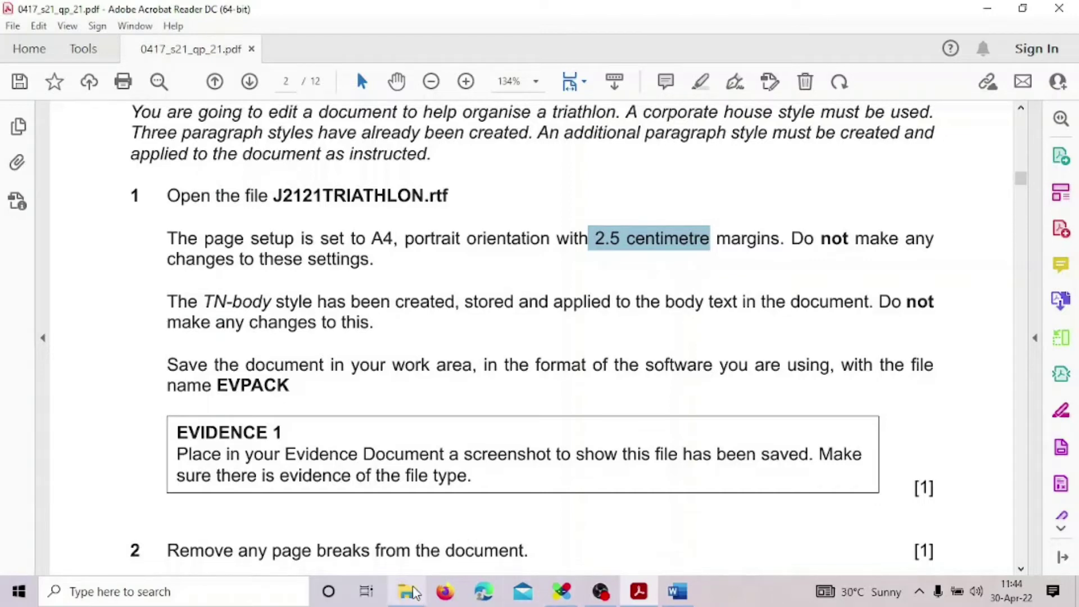
- Open J2121TRIATHLON from the PAPER 21 folder in Word and check the document's paper size setting
{"action": "left_click", "coordinate": [337, 469]}
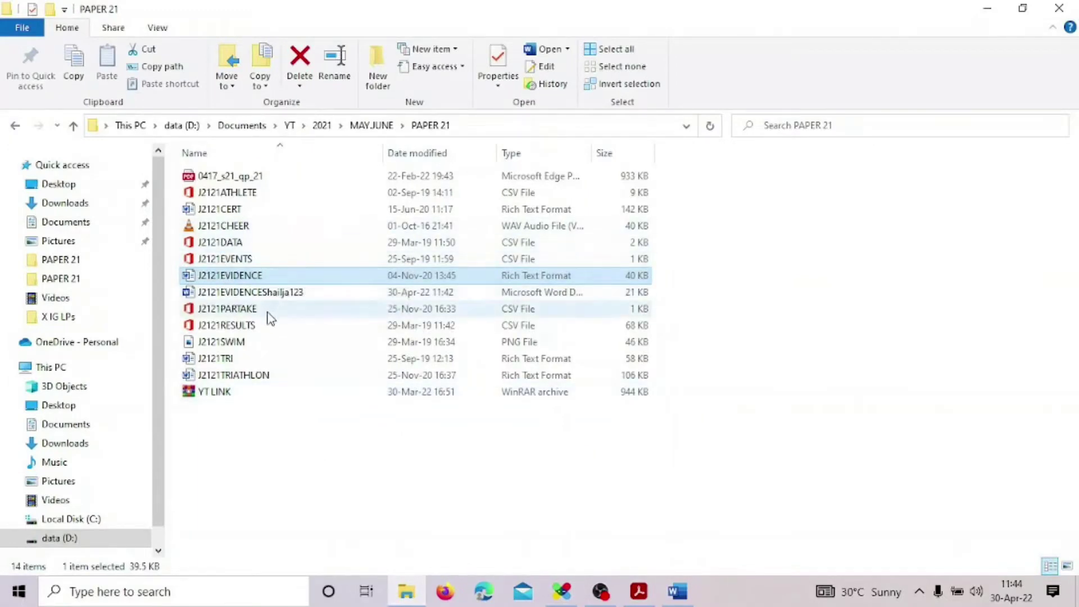
{"action": "double_click", "coordinate": [242, 375]}
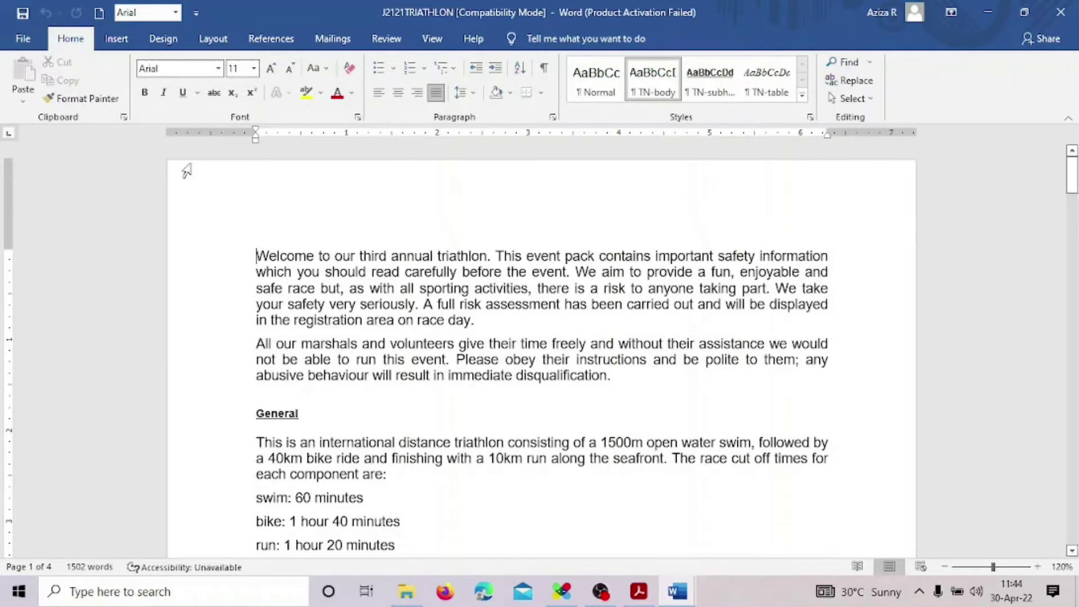
{"action": "left_click", "coordinate": [212, 38]}
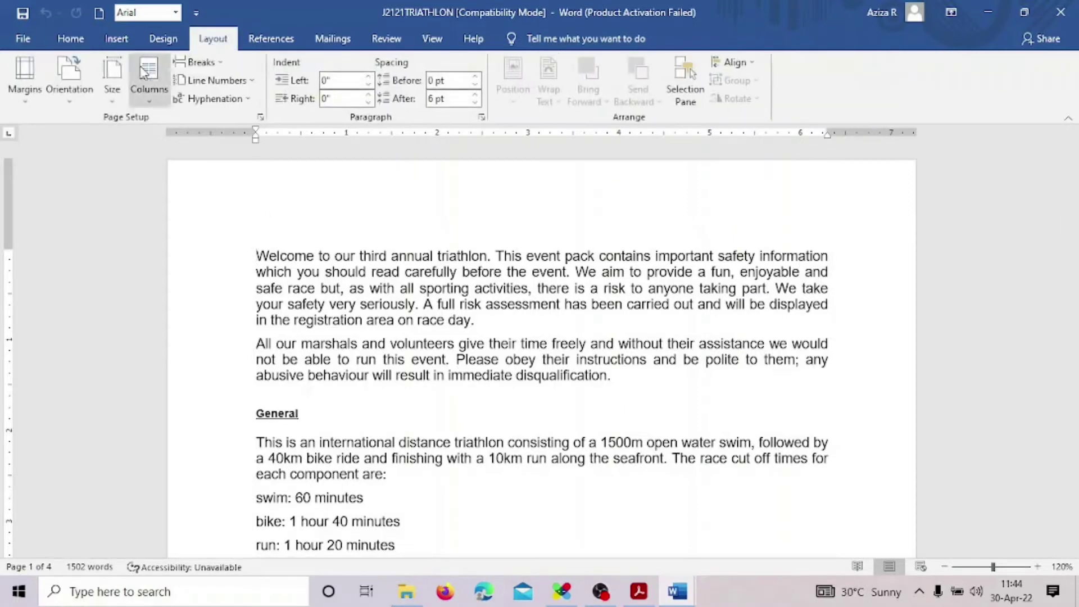
{"action": "left_click", "coordinate": [112, 96]}
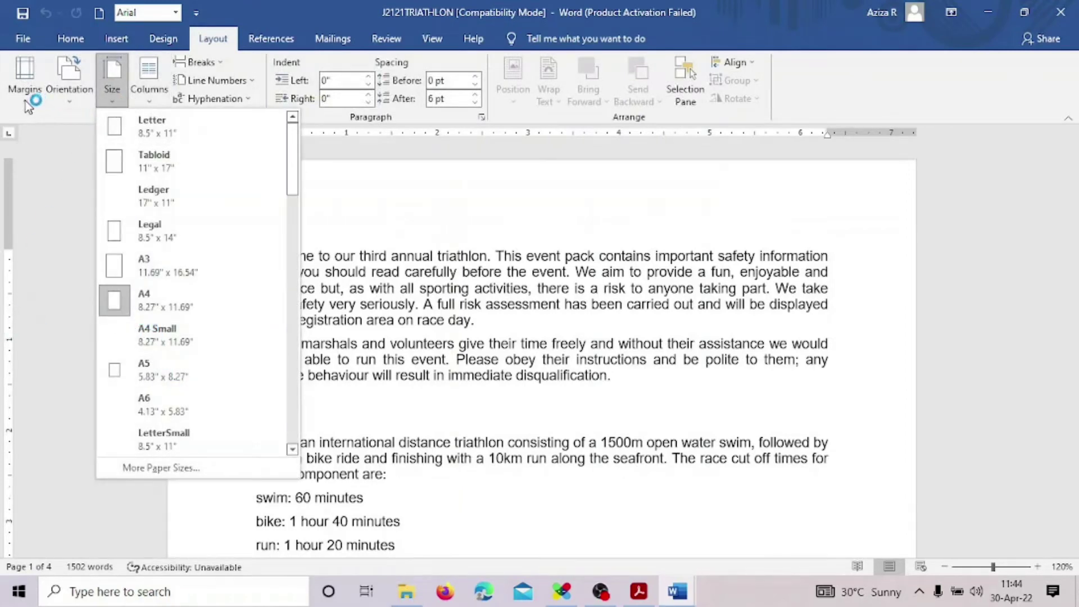
{"action": "left_click", "coordinate": [42, 197]}
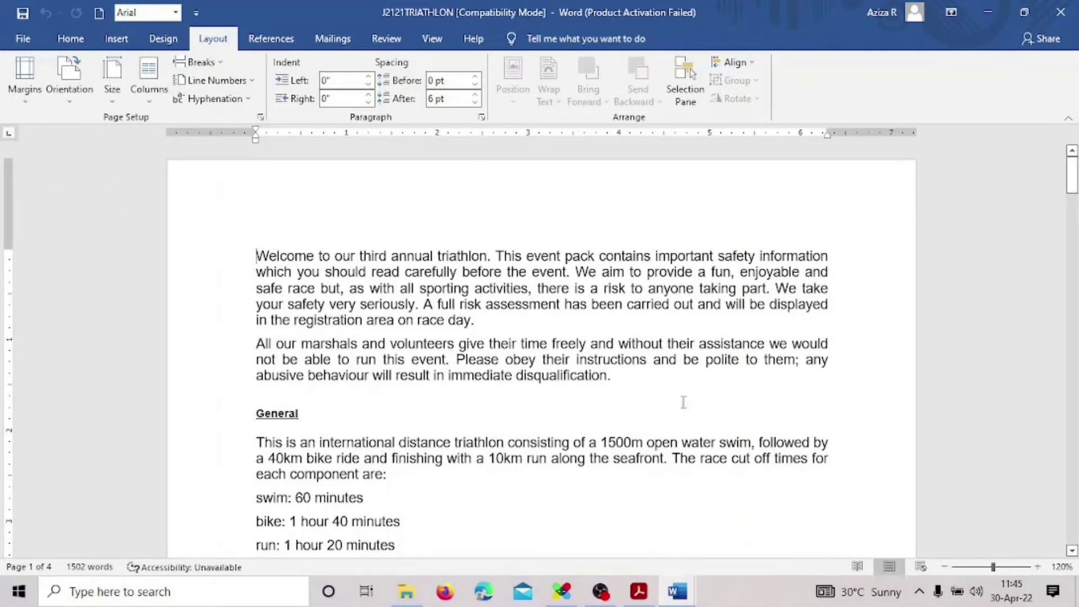
- Switch back to the question paper and examine the required file name, format and EVIDENCE 1 instruction for saving the document
{"action": "left_click", "coordinate": [639, 591]}
{"action": "scroll", "coordinate": [467, 362], "scroll_direction": "down", "scroll_amount": 2}
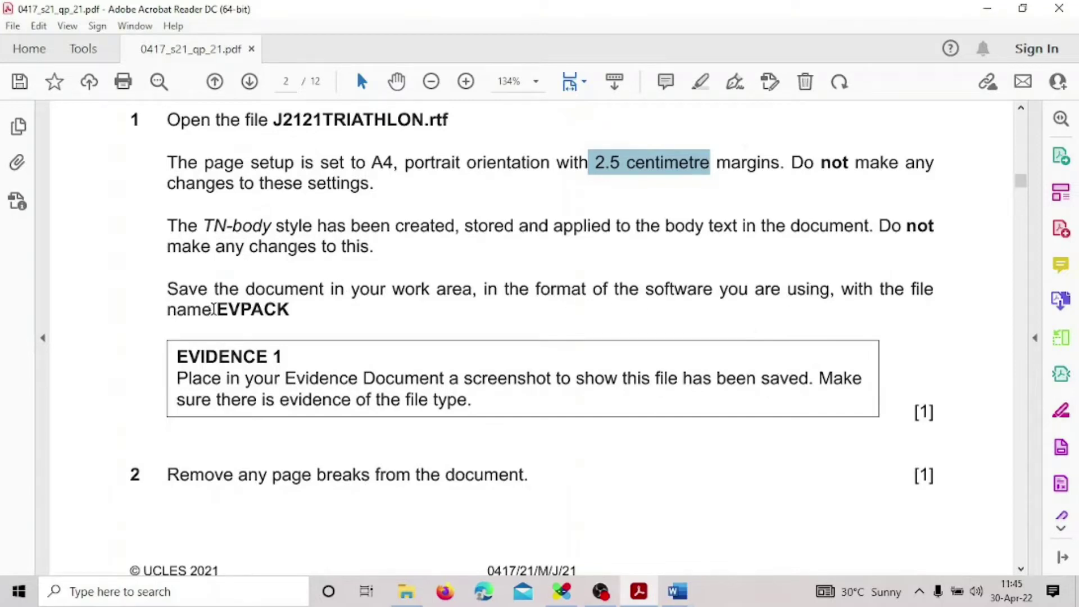
{"action": "left_click_drag", "start_coordinate": [215, 310], "coordinate": [286, 318]}
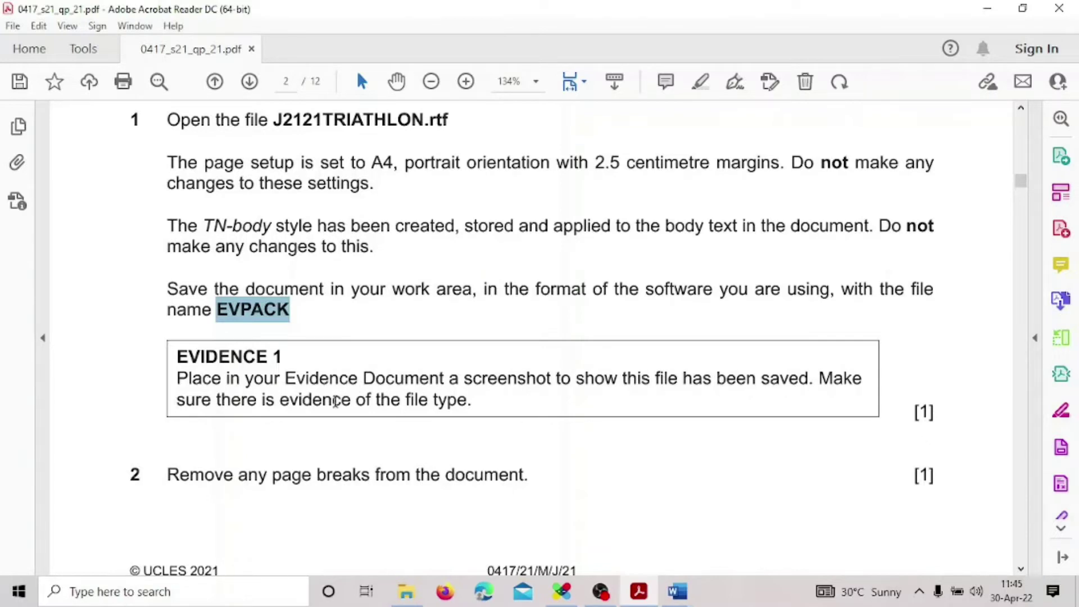
{"action": "left_click_drag", "start_coordinate": [280, 400], "coordinate": [466, 401]}
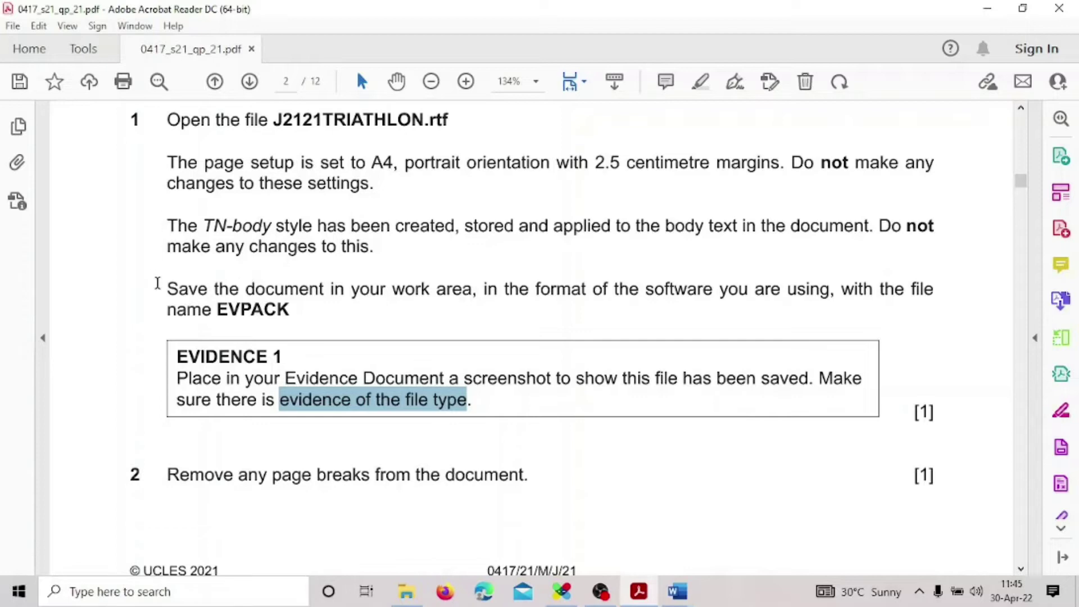
{"action": "left_click_drag", "start_coordinate": [182, 288], "coordinate": [290, 310]}
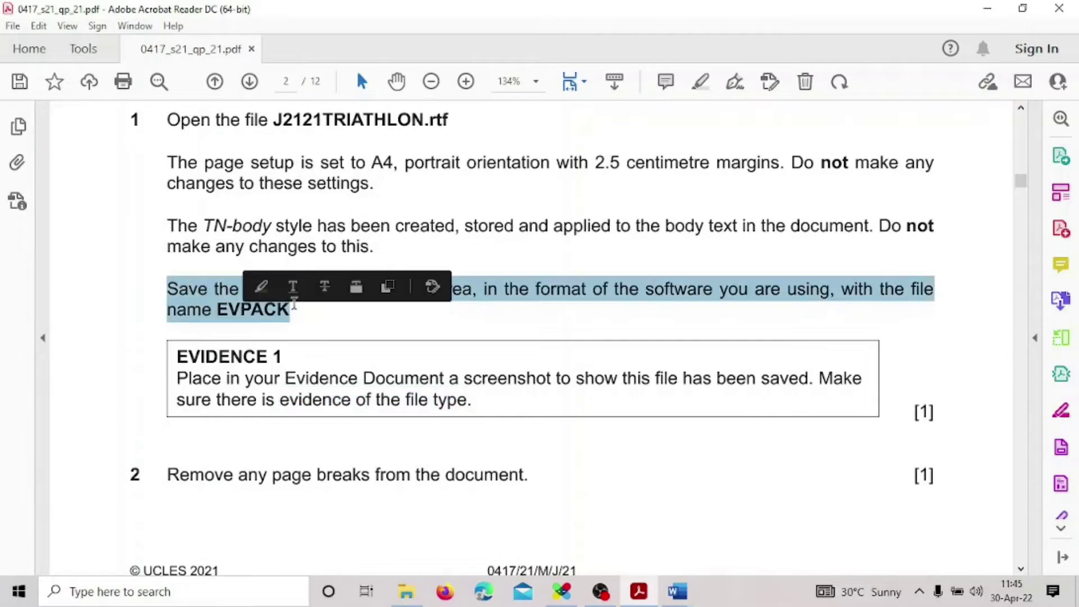
{"action": "left_click", "coordinate": [306, 332]}
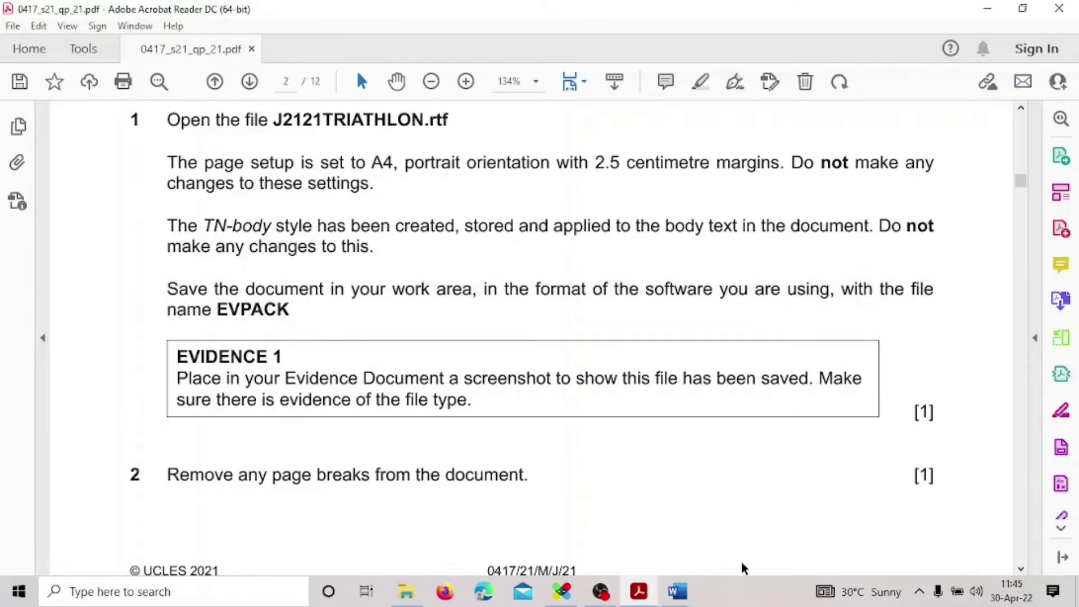
- Switch to the J2121TRIATHLON document in Word and save it in the PAPER 21 folder as a Word Document named EVPACK
{"action": "left_click", "coordinate": [677, 591]}
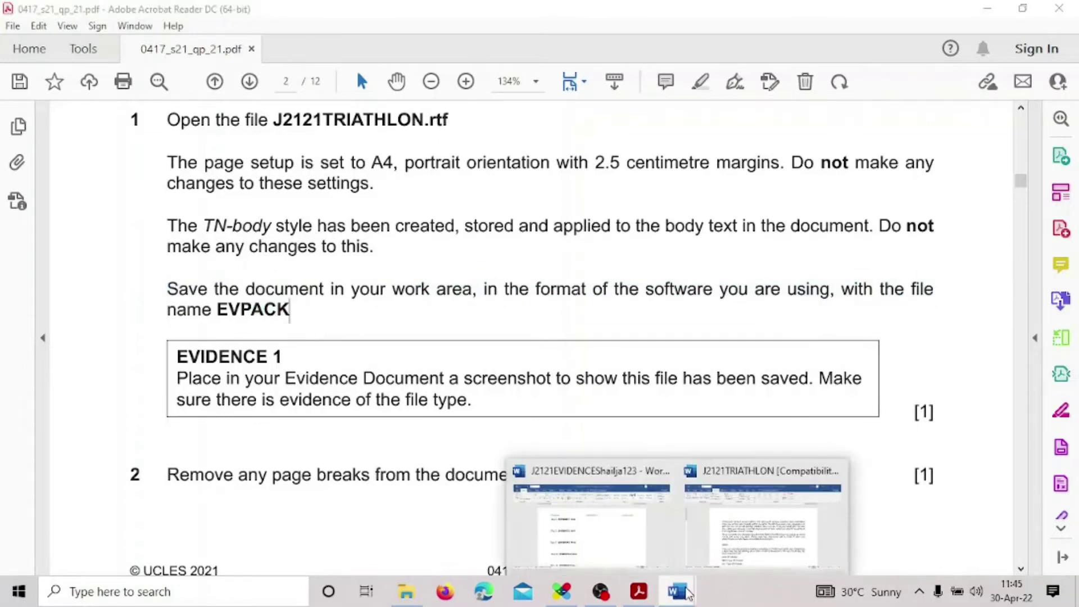
{"action": "left_click", "coordinate": [784, 526]}
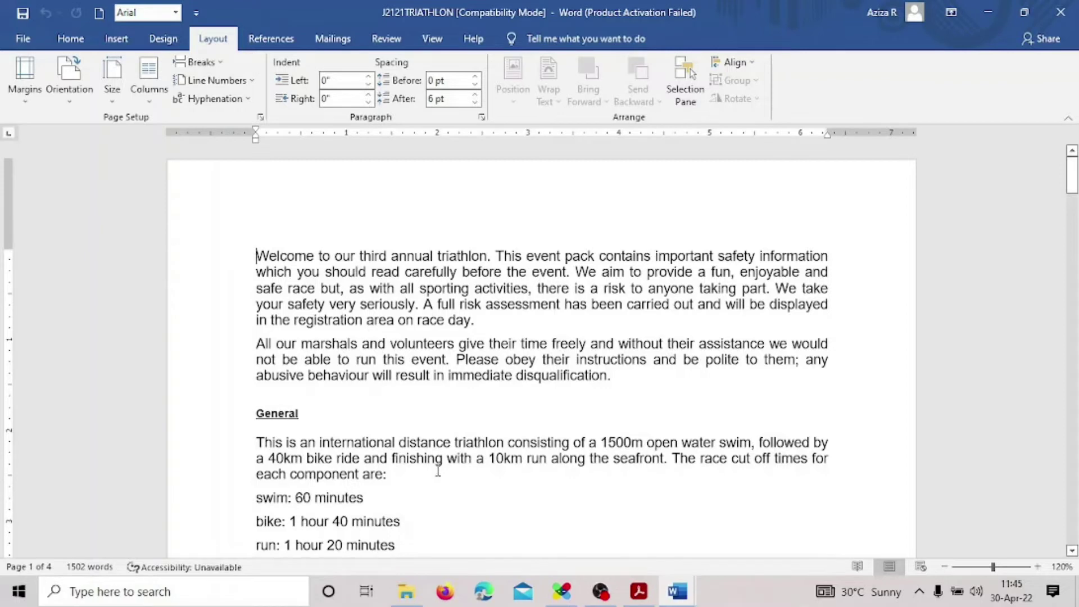
{"action": "left_click", "coordinate": [21, 43]}
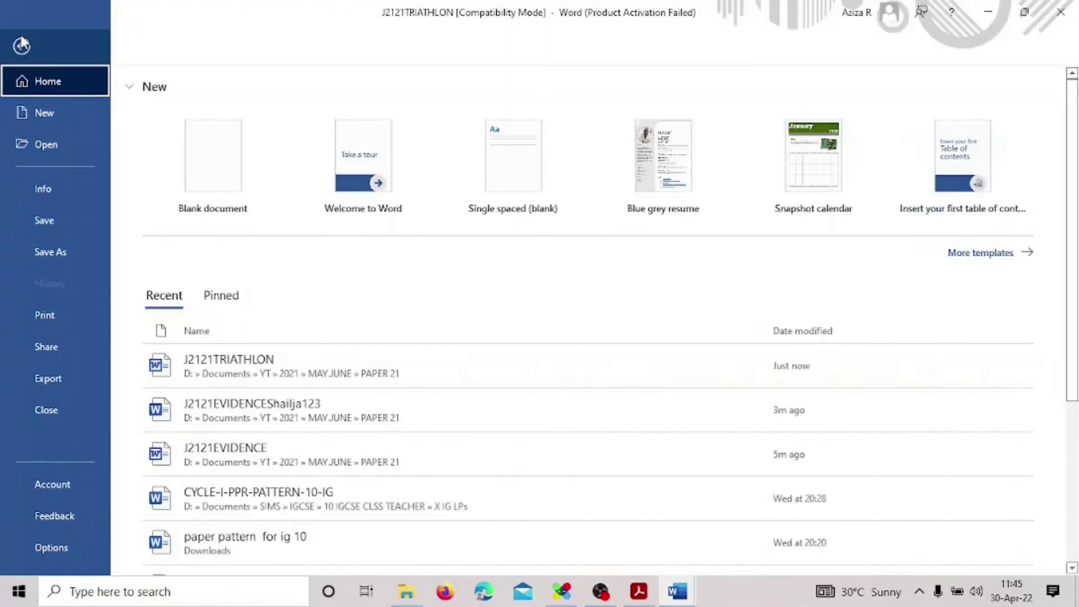
{"action": "left_click", "coordinate": [51, 251]}
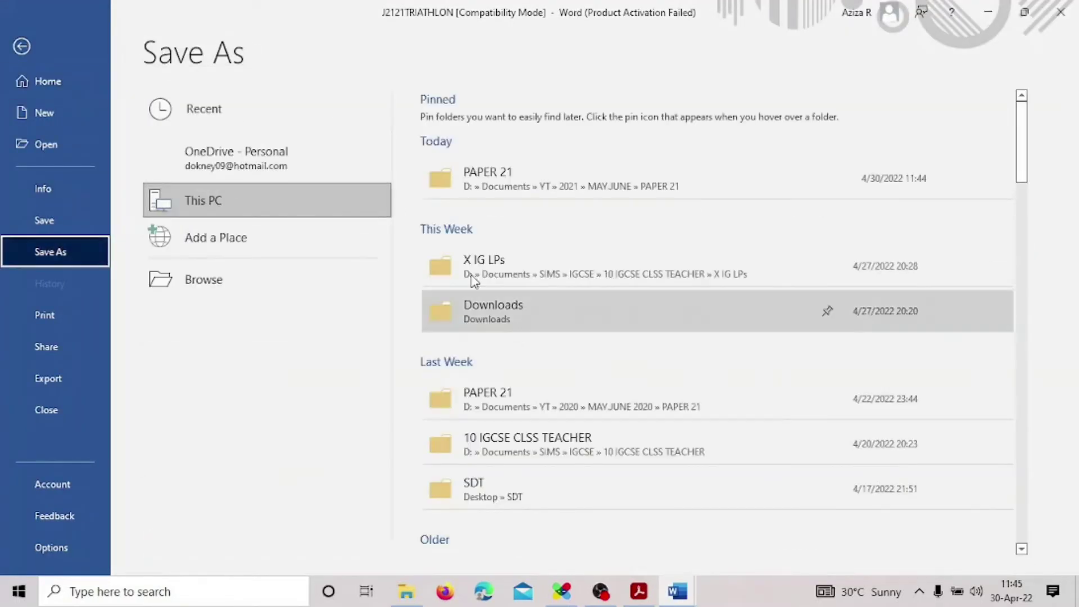
{"action": "left_click", "coordinate": [508, 172]}
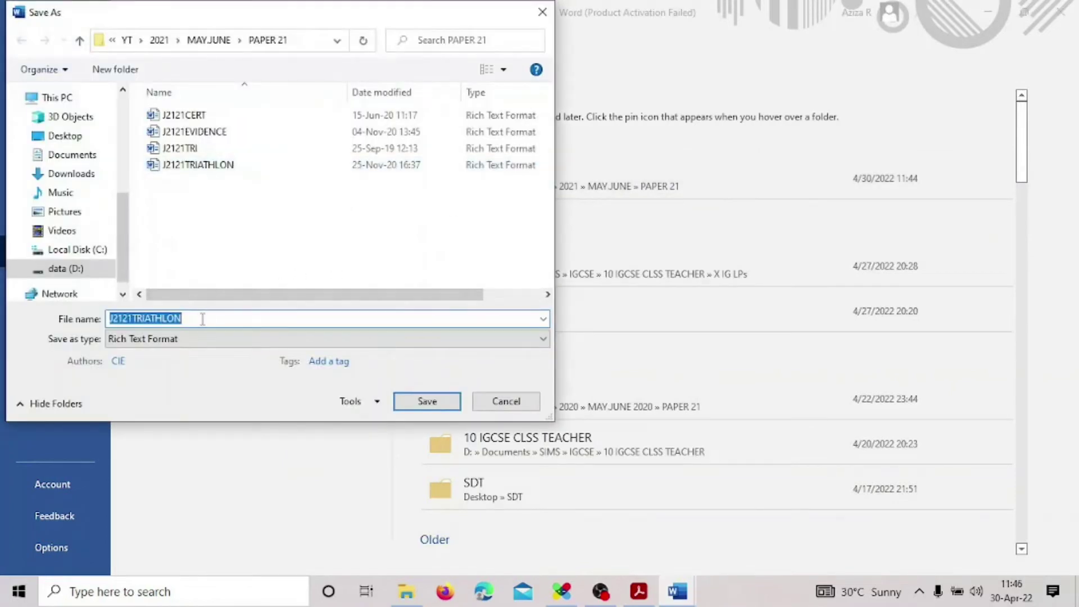
{"action": "type", "text": "EVPACK"}
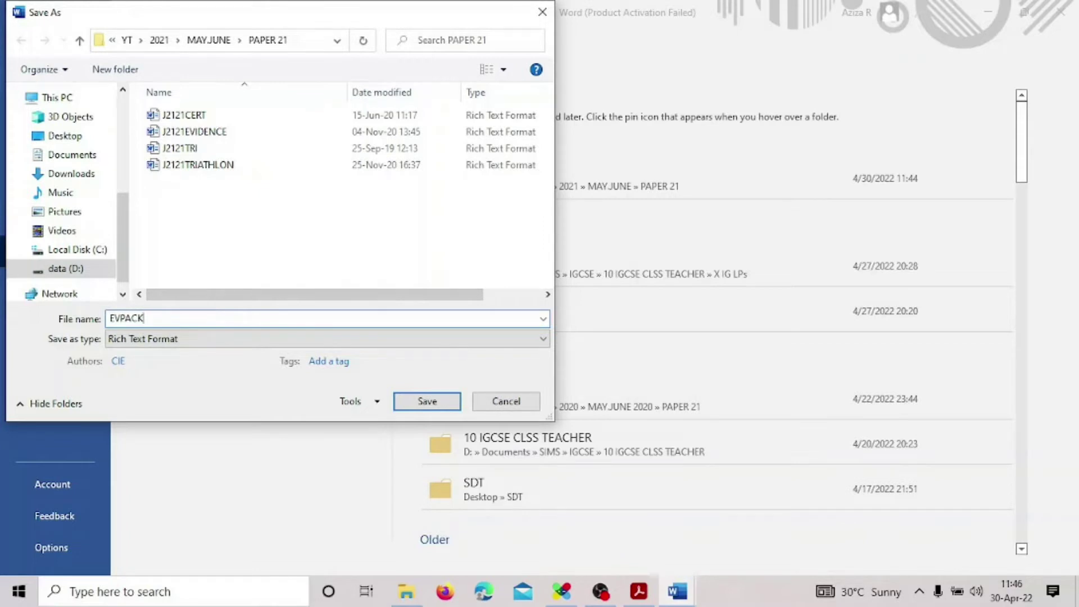
{"action": "left_click", "coordinate": [149, 340]}
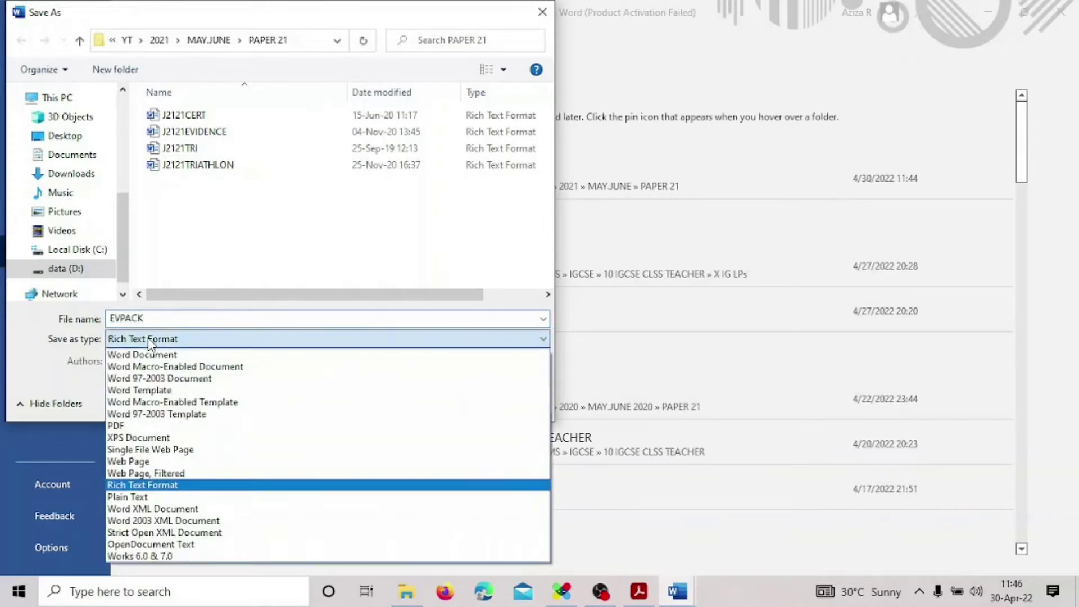
{"action": "left_click", "coordinate": [155, 355]}
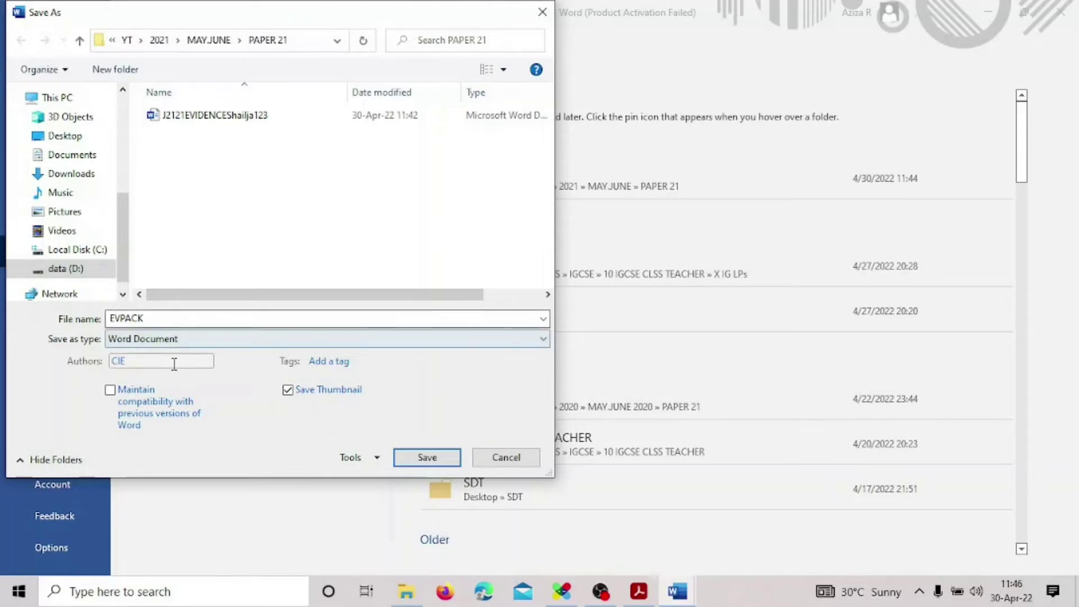
{"action": "left_click", "coordinate": [426, 458]}
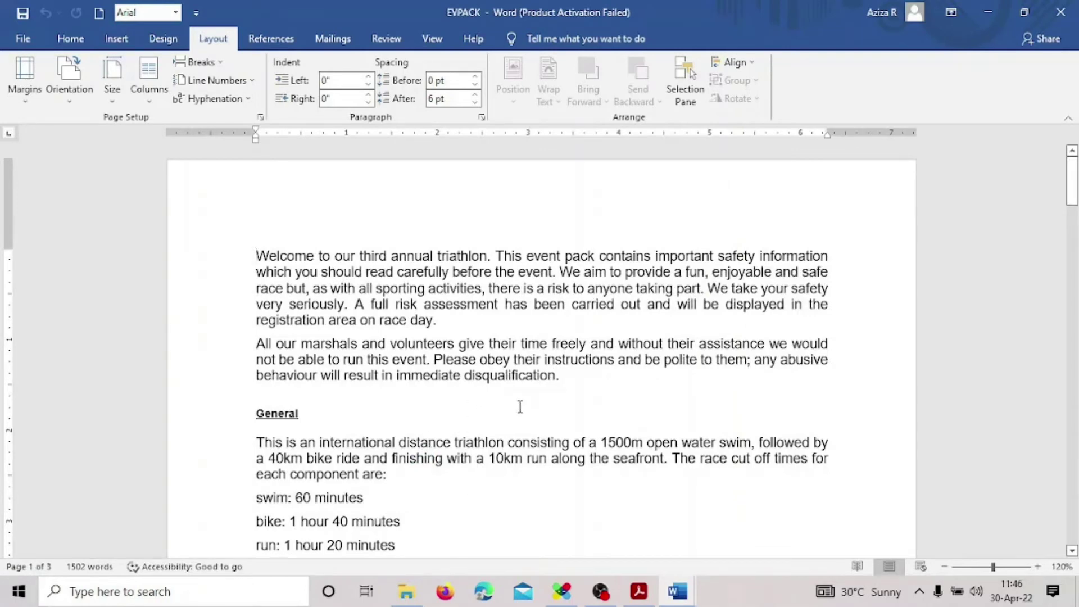
- Review the EVIDENCE 1 instruction in the question paper and widen the Type column in the PAPER 21 folder to show full file types
{"action": "left_click", "coordinate": [641, 593]}
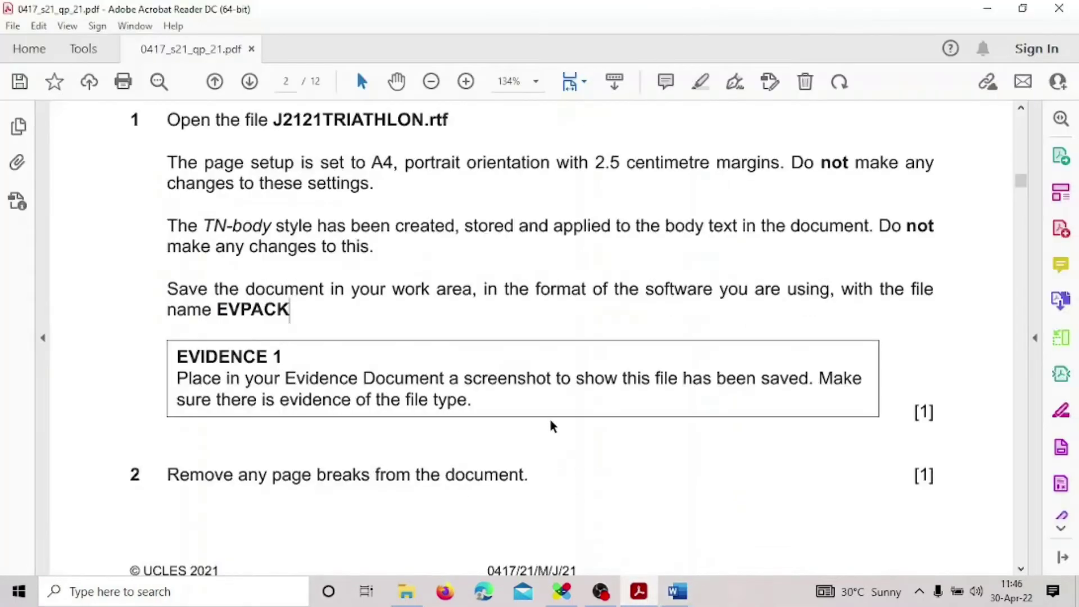
{"action": "left_click_drag", "start_coordinate": [176, 358], "coordinate": [350, 400]}
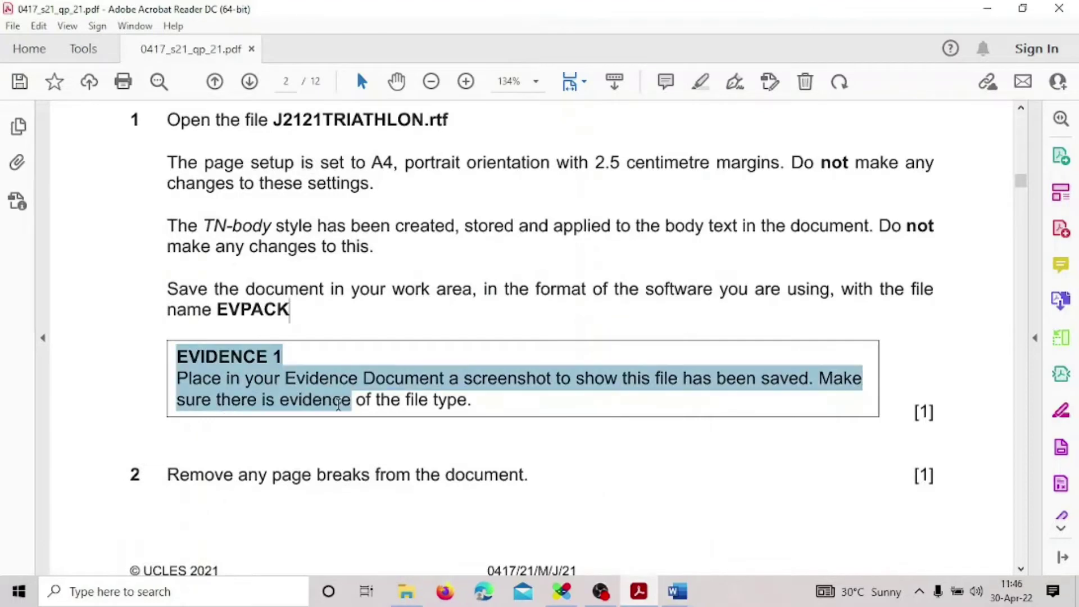
{"action": "scroll", "coordinate": [534, 503], "scroll_direction": "down", "scroll_amount": 1}
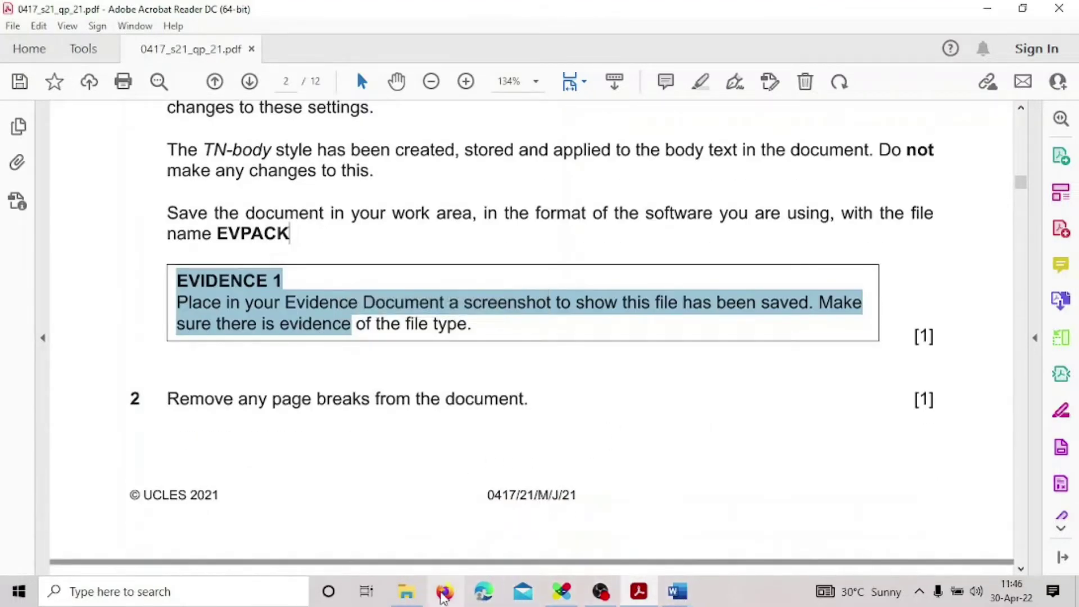
{"action": "left_click", "coordinate": [406, 591]}
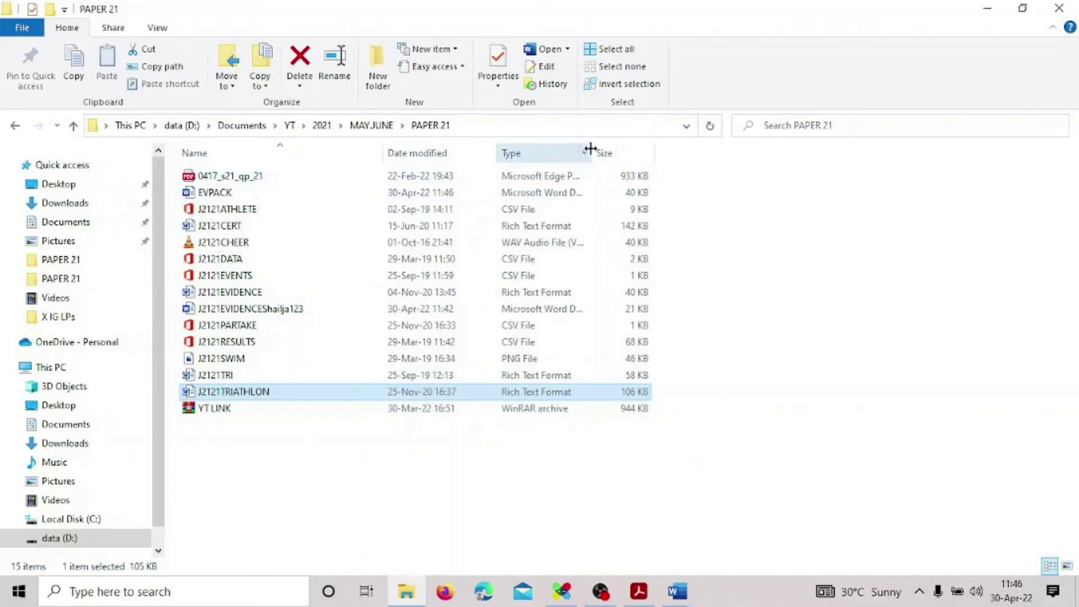
{"action": "left_click_drag", "start_coordinate": [591, 149], "coordinate": [670, 146]}
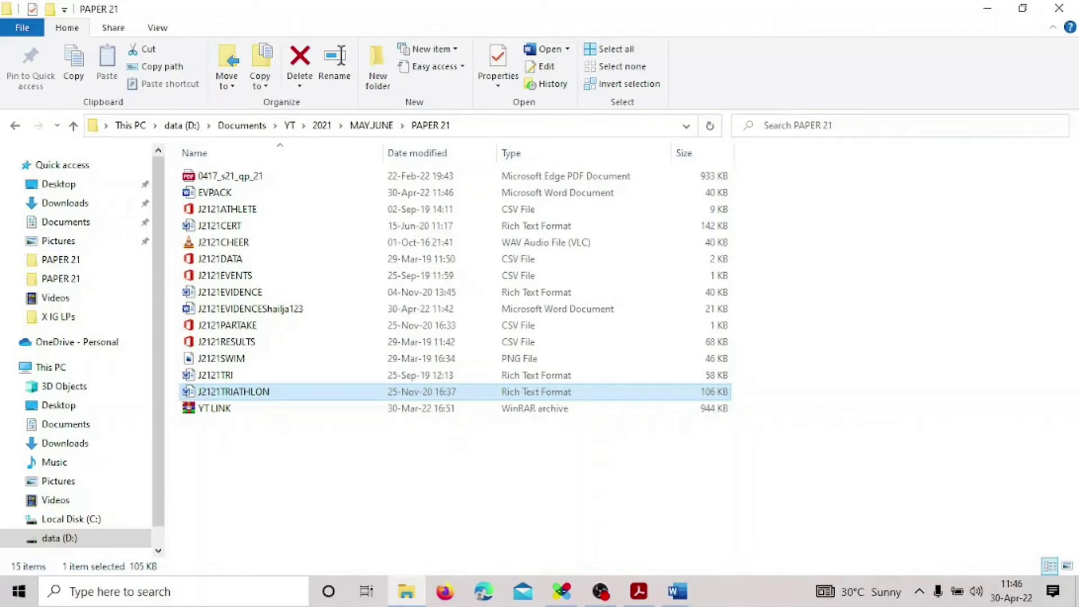
- Search Windows for lightshot, launch the screenshot tool and select the EVPACK file in the PAPER 21 folder
{"action": "left_click", "coordinate": [276, 590]}
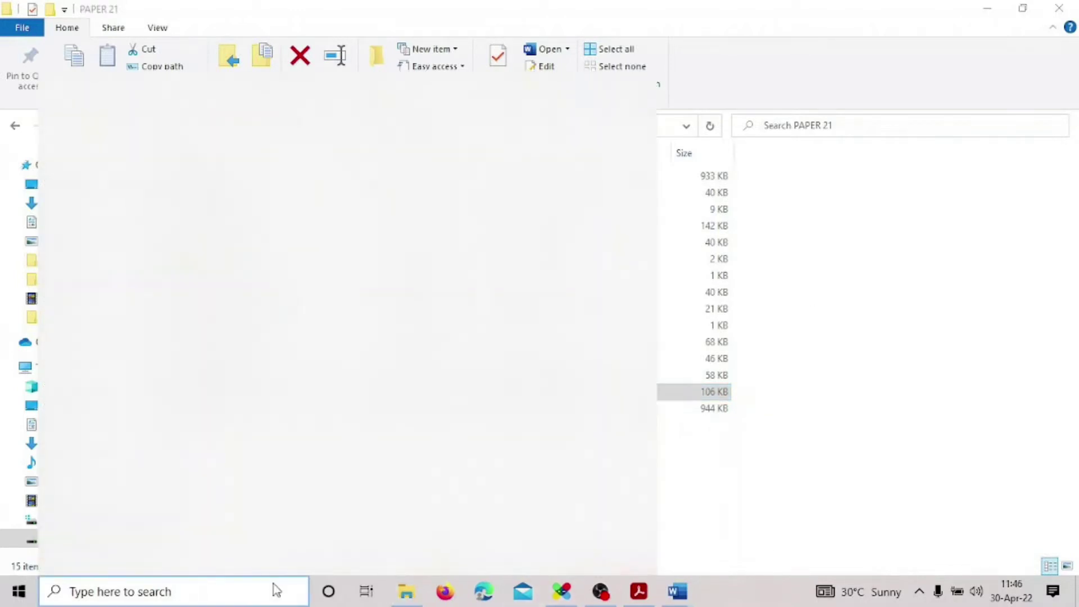
{"action": "type", "text": "lightshot"}
{"action": "left_click", "coordinate": [86, 159]}
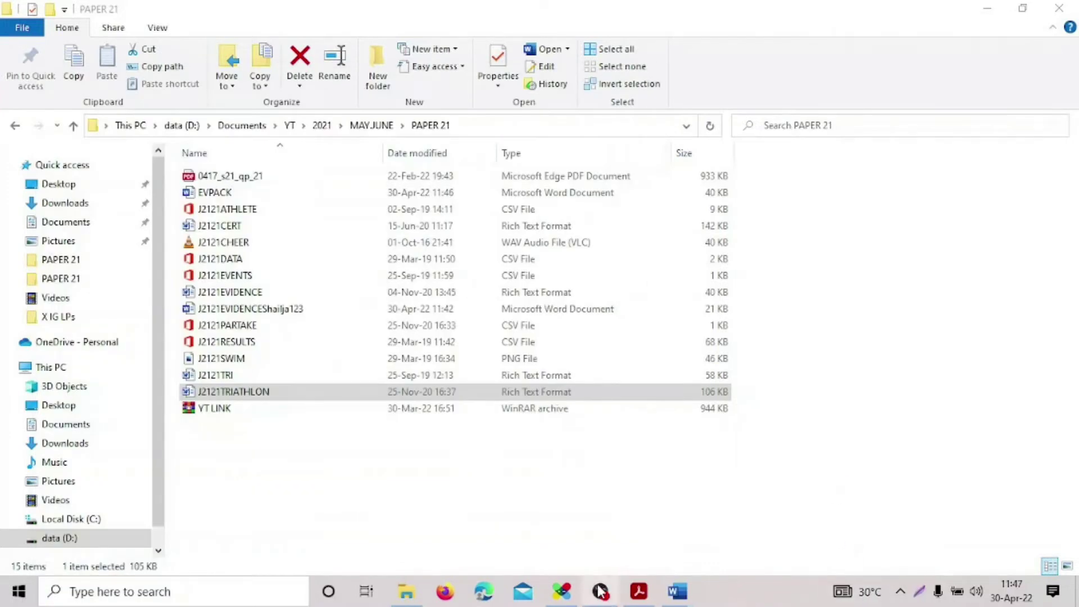
{"action": "mouse_move", "coordinate": [601, 591]}
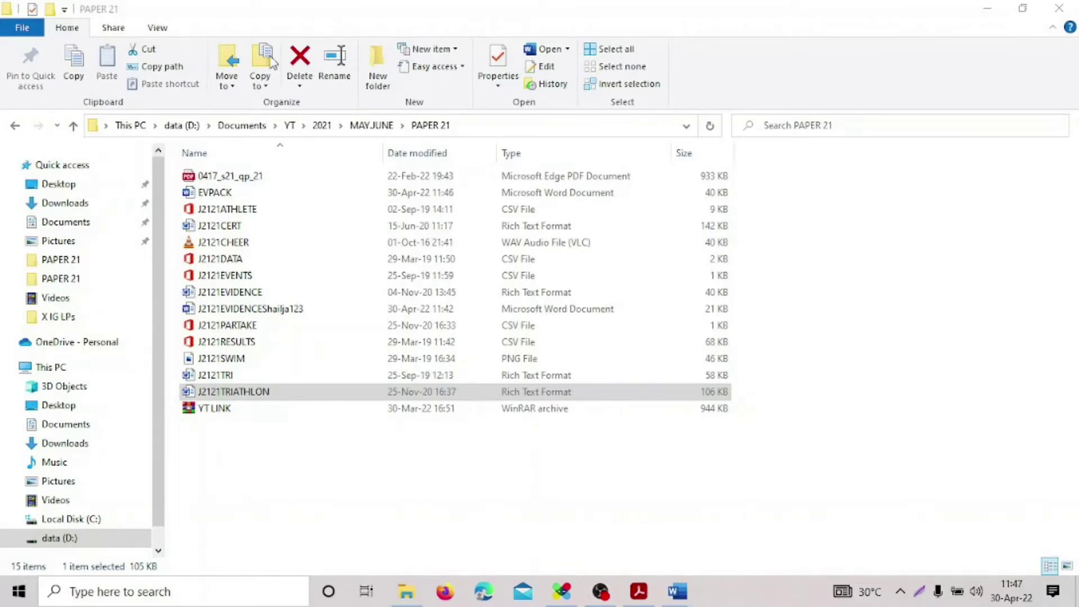
{"action": "left_click", "coordinate": [213, 194]}
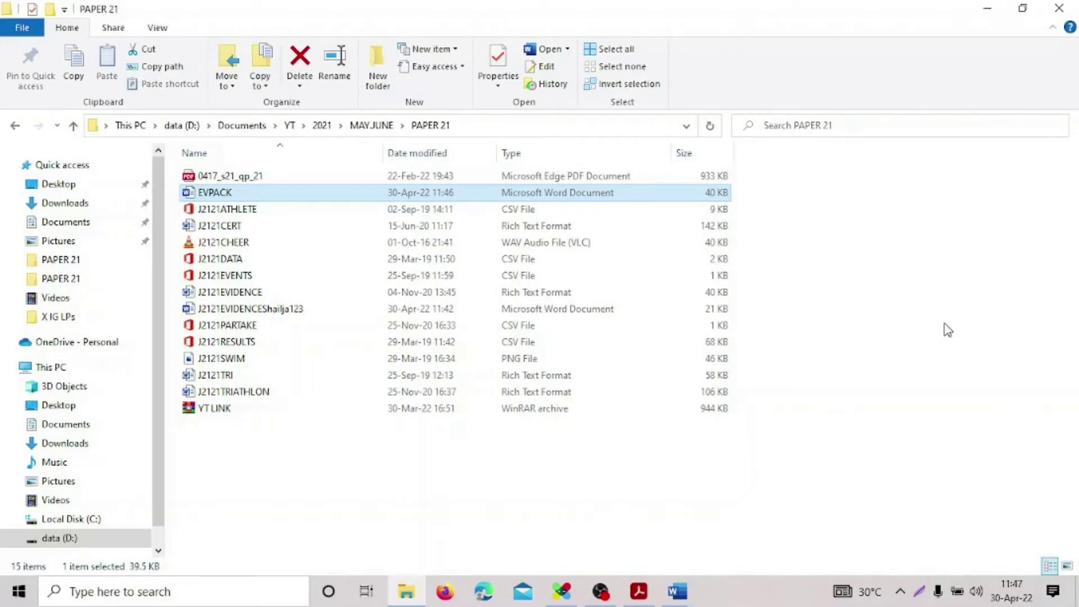
- Capture the PAPER 21 file list as a screenshot area of about 777x430 and outline the EVPACK row with a red rectangle
{"action": "key", "text": "super+shift+s"}
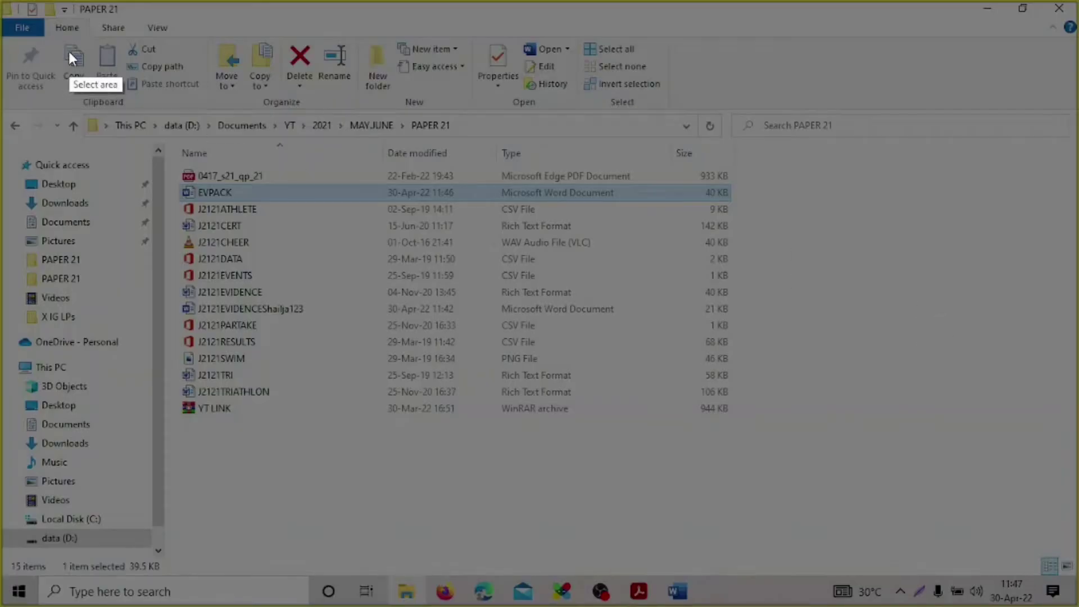
{"action": "left_click_drag", "start_coordinate": [150, 104], "coordinate": [765, 445]}
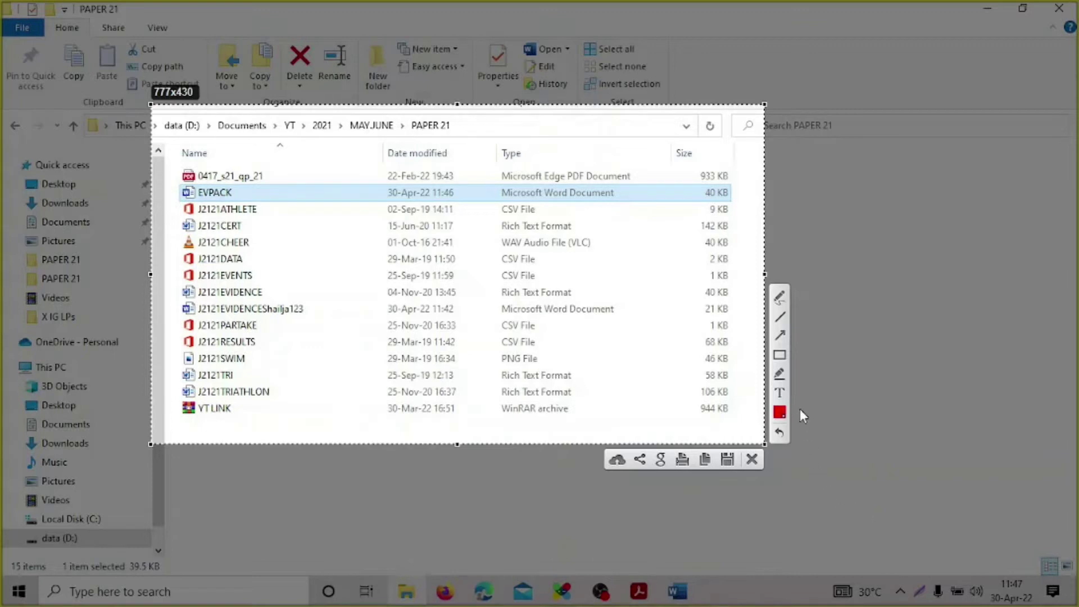
{"action": "left_click", "coordinate": [780, 355]}
{"action": "mouse_move", "coordinate": [172, 179]}
{"action": "left_mouse_down"}
{"action": "mouse_move", "coordinate": [173, 204]}
{"action": "mouse_move", "coordinate": [753, 212]}
{"action": "left_mouse_up"}
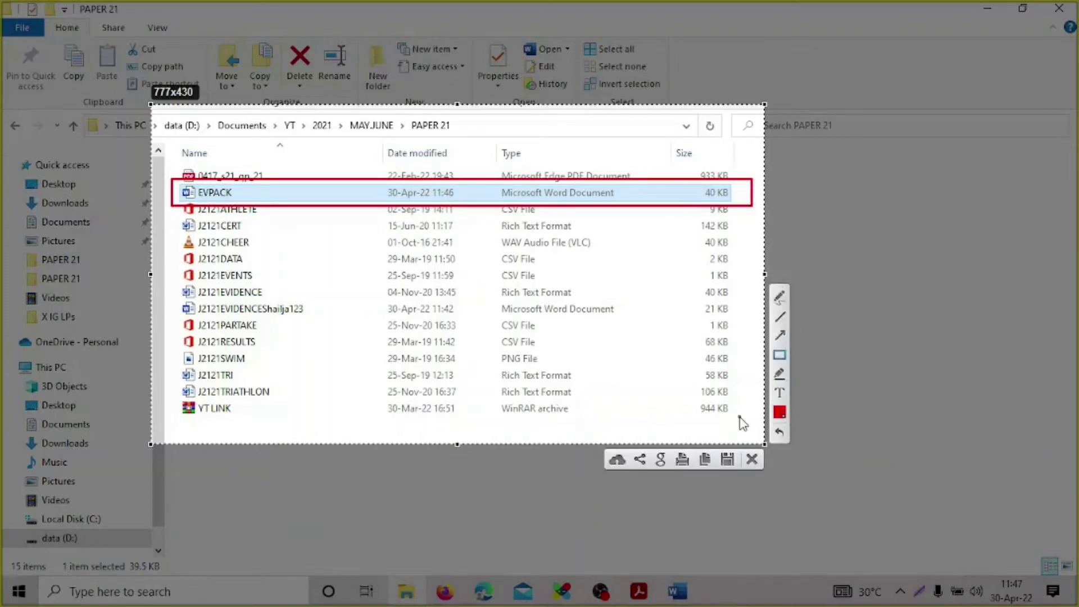
- Draw a red arrow pointing to the EVPACK file type and copy the annotated screenshot to the clipboard
{"action": "left_click", "coordinate": [782, 337]}
{"action": "left_click_drag", "start_coordinate": [641, 143], "coordinate": [553, 190]}
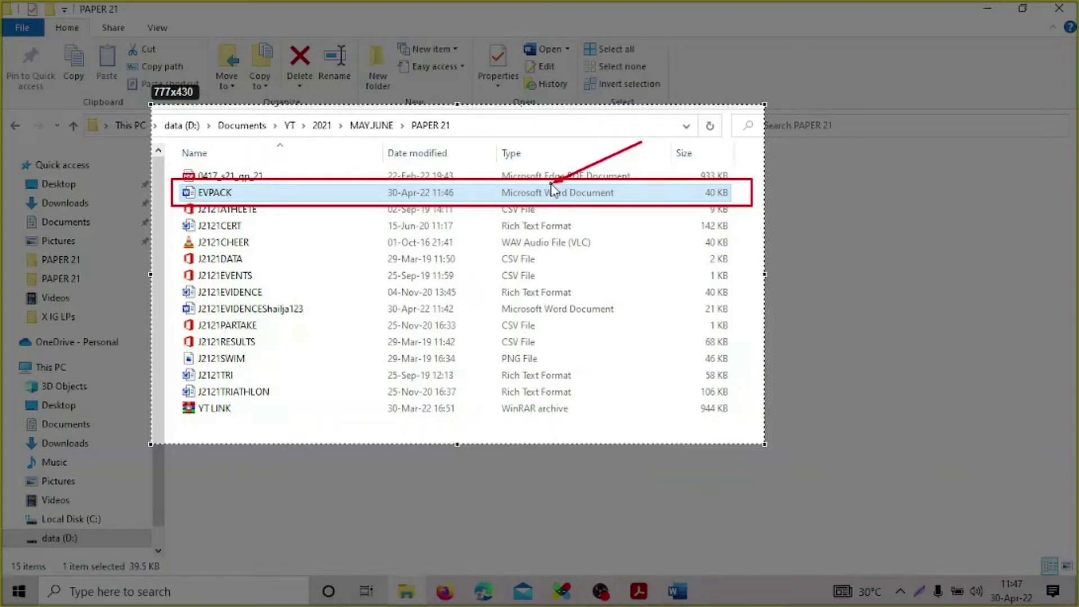
{"action": "left_click_drag", "start_coordinate": [553, 190], "coordinate": [553, 190]}
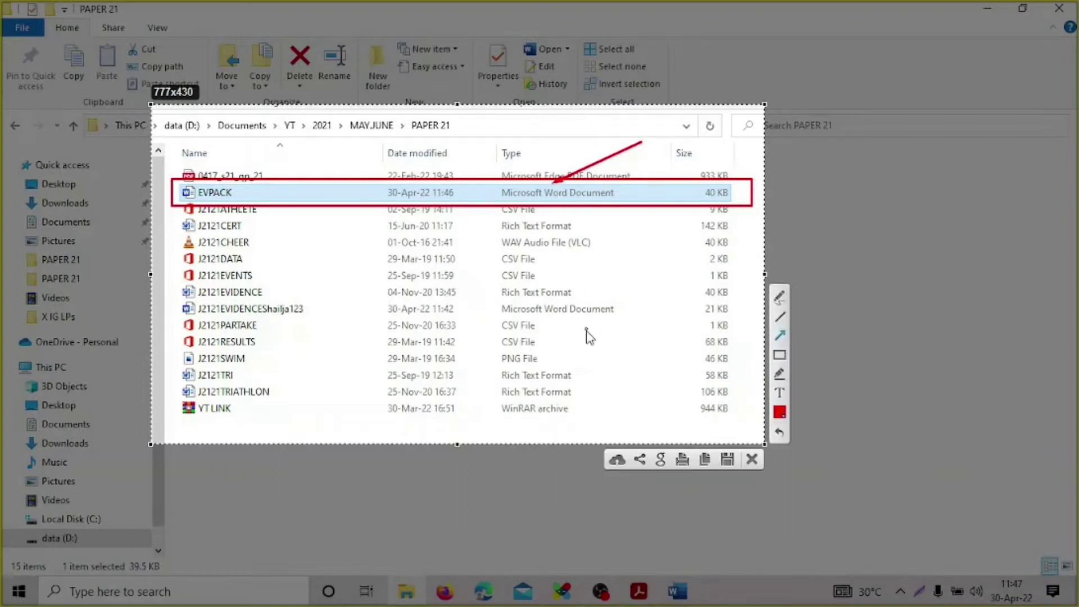
{"action": "left_click", "coordinate": [706, 459]}
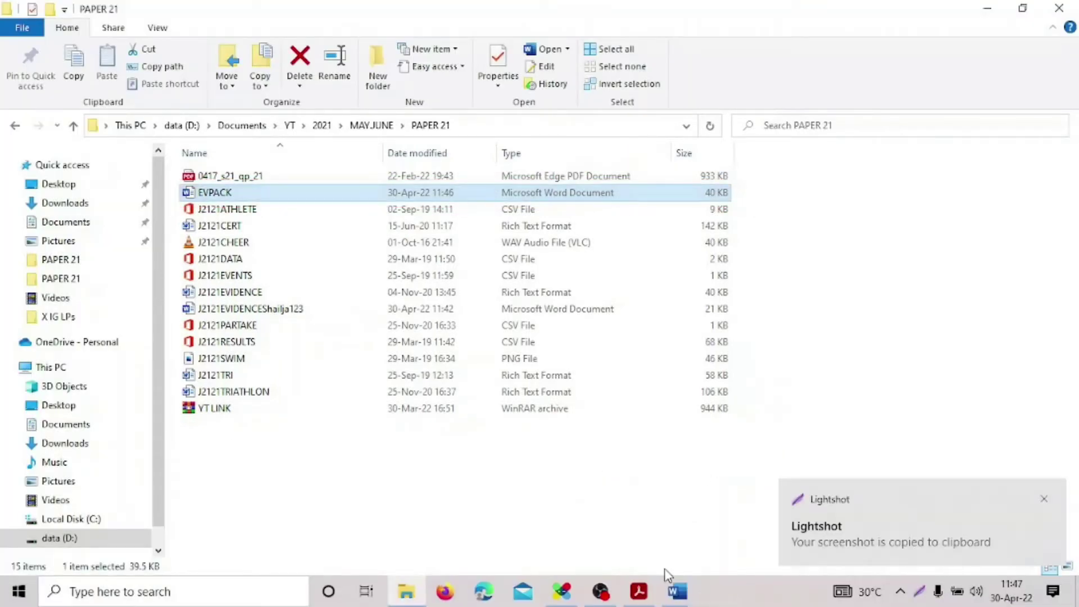
- Switch to the evidence document in Word, paste the screenshot under the EVIDENCE 1 heading and shrink it proportionally
{"action": "mouse_move", "coordinate": [678, 590]}
{"action": "left_click", "coordinate": [598, 549]}
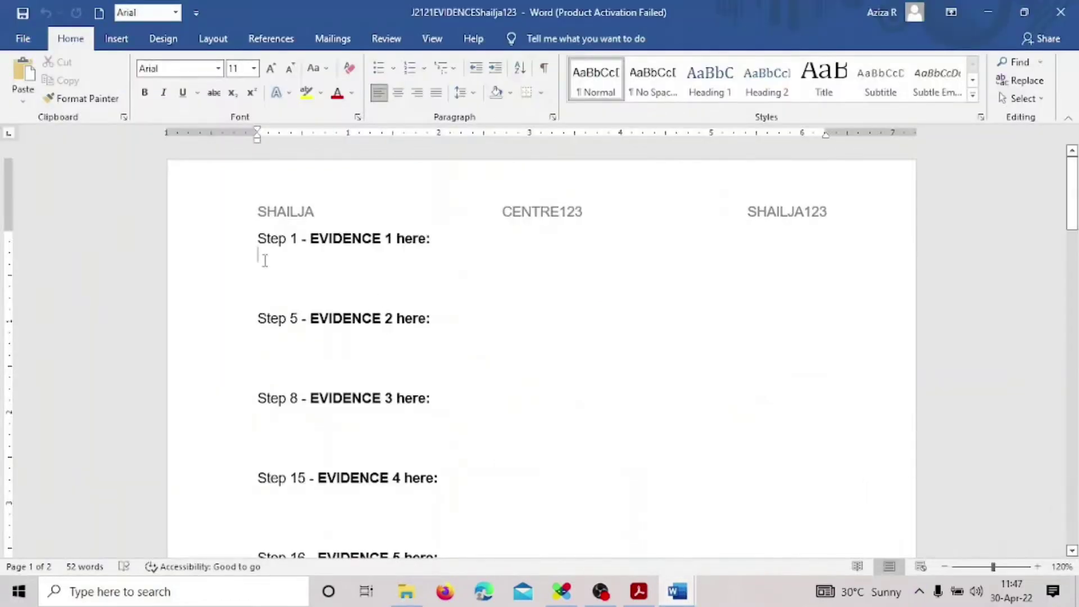
{"action": "key", "text": "ctrl+v"}
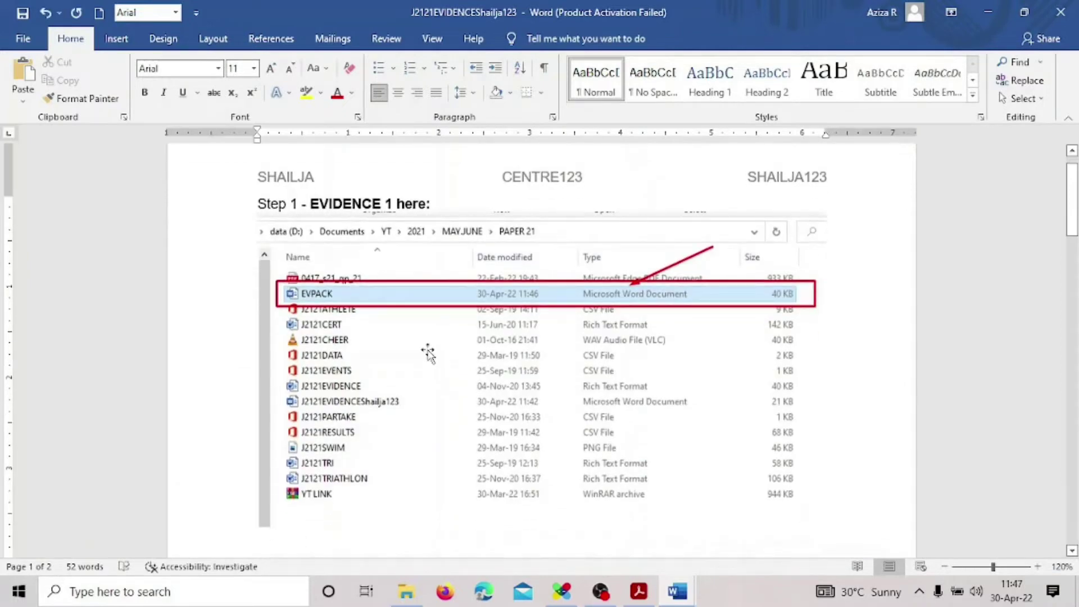
{"action": "left_click_drag", "start_coordinate": [827, 527], "coordinate": [695, 457]}
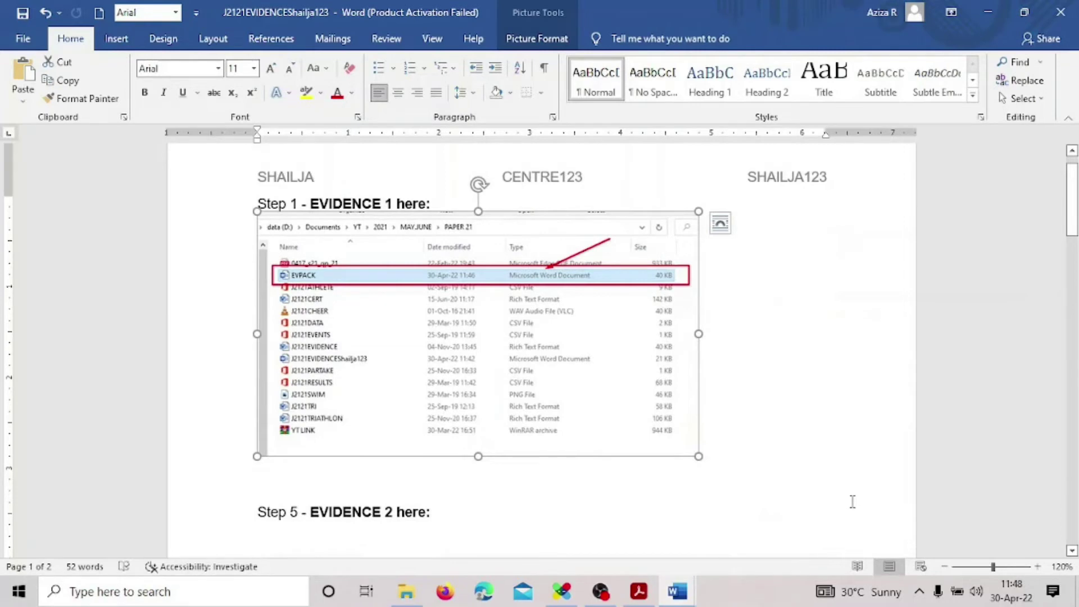
- Insert a blank line between the EVIDENCE 1 heading and the screenshot, and save the evidence document
{"action": "left_click", "coordinate": [436, 203]}
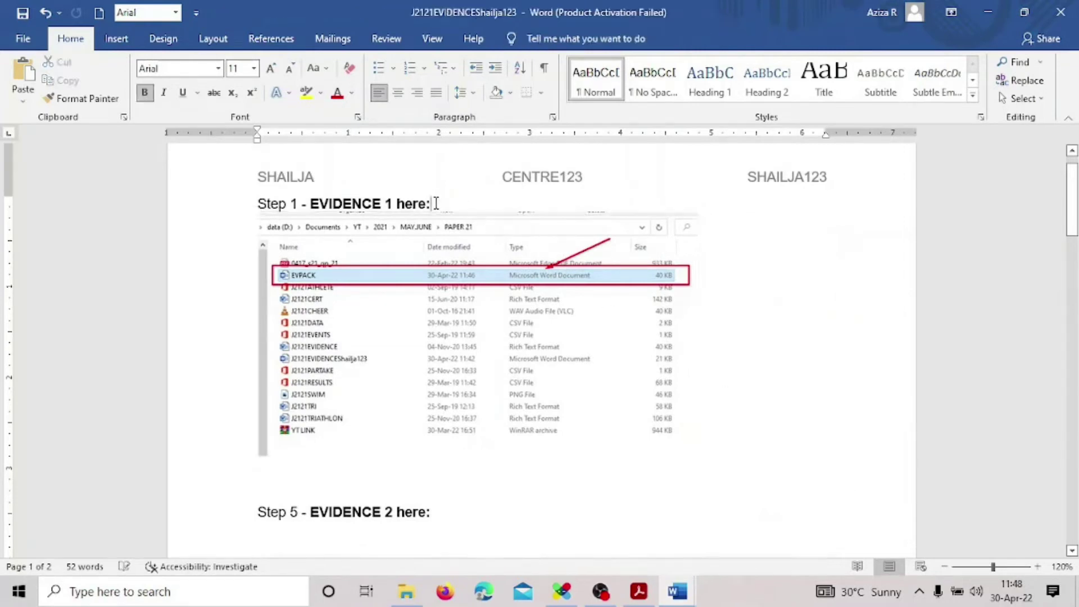
{"action": "key", "text": "Return"}
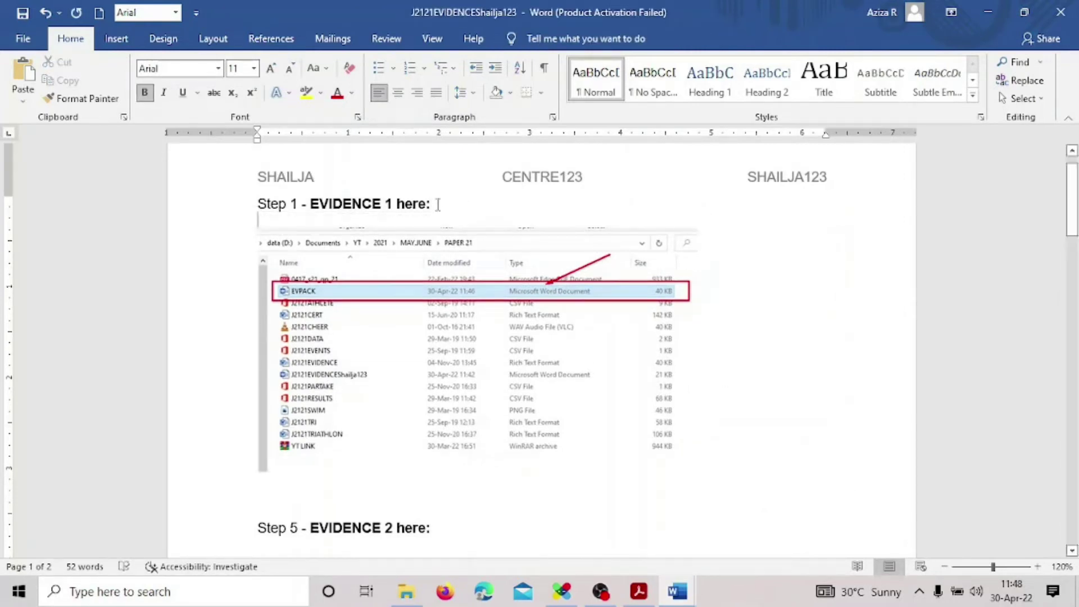
{"action": "left_click", "coordinate": [23, 14]}
- Switch to the question paper, highlight task 1 through the EVIDENCE 1 box in yellow, and read task 2
{"action": "left_click", "coordinate": [640, 591]}
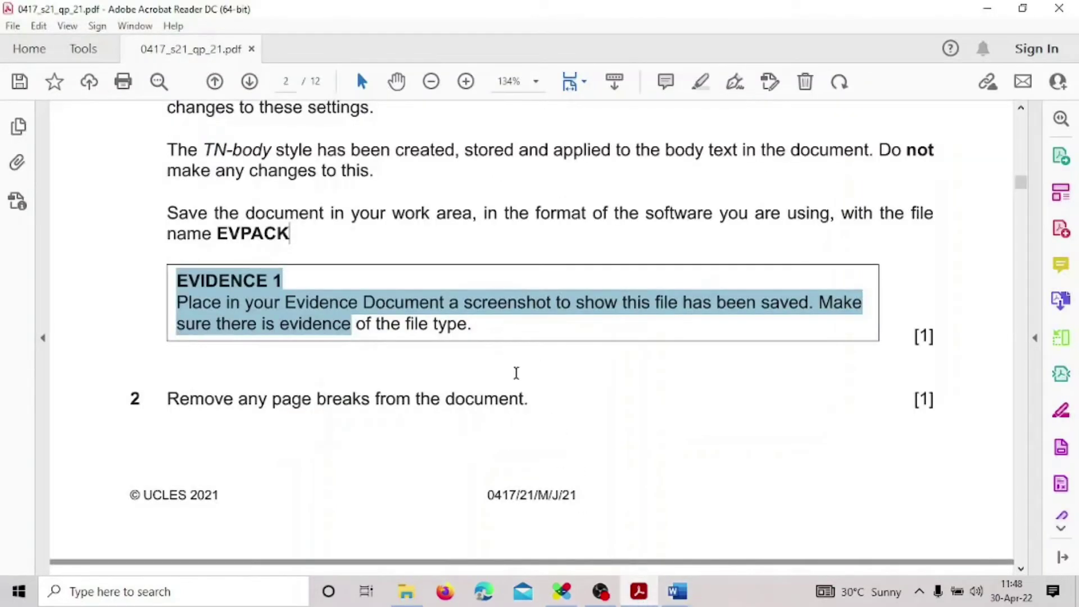
{"action": "scroll", "coordinate": [517, 374], "scroll_direction": "up", "scroll_amount": 2}
{"action": "scroll", "coordinate": [143, 119], "scroll_direction": "up", "scroll_amount": 1}
{"action": "left_click_drag", "start_coordinate": [143, 119], "coordinate": [566, 481]}
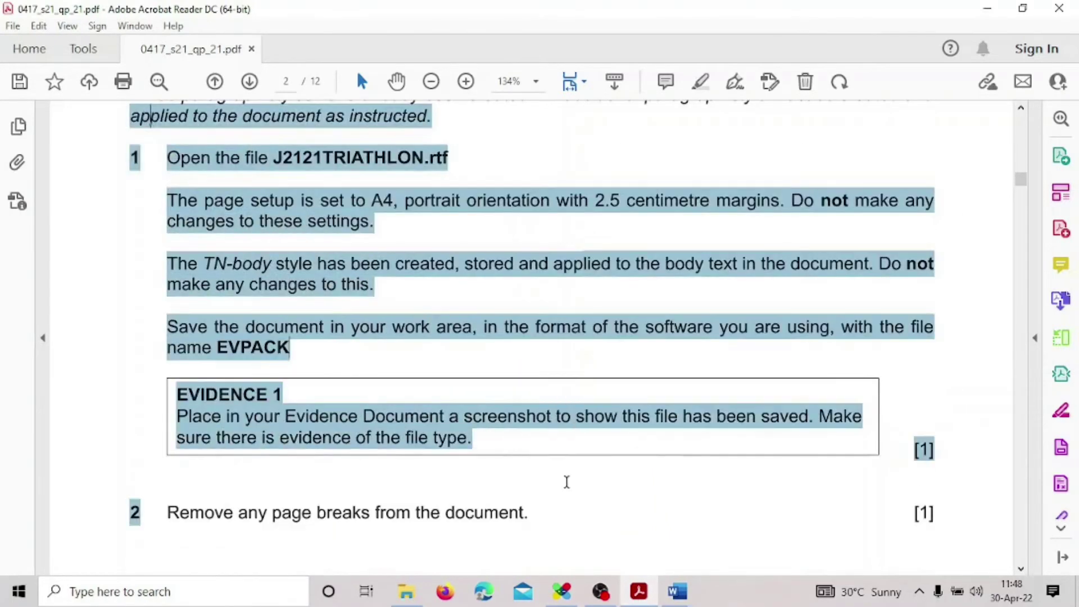
{"action": "left_click", "coordinate": [588, 455]}
{"action": "scroll", "coordinate": [588, 463], "scroll_direction": "down", "scroll_amount": 3}
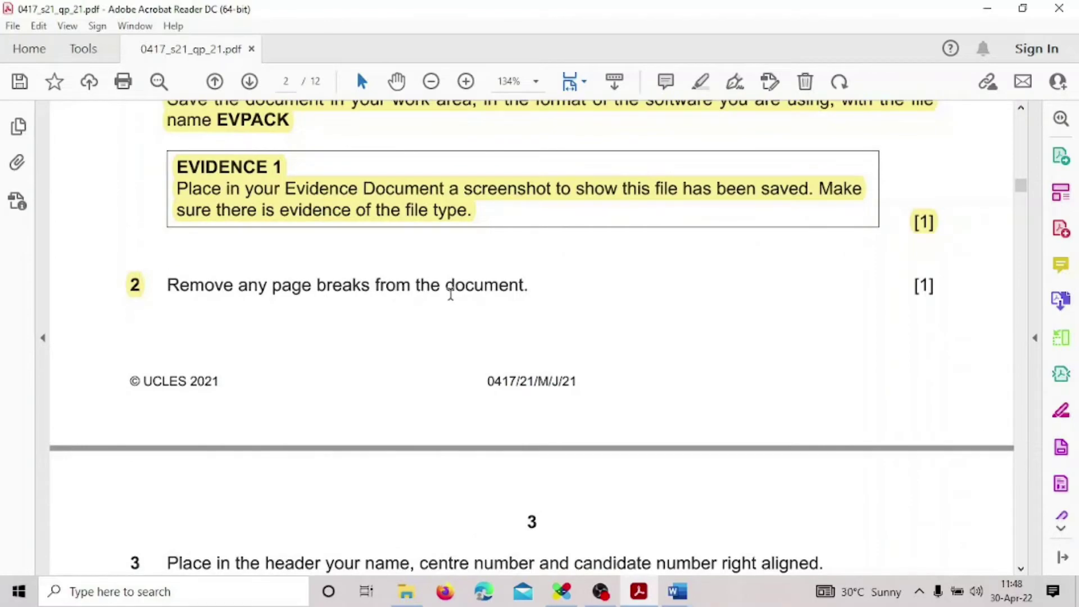
{"action": "scroll", "coordinate": [453, 298], "scroll_direction": "down", "scroll_amount": 1}
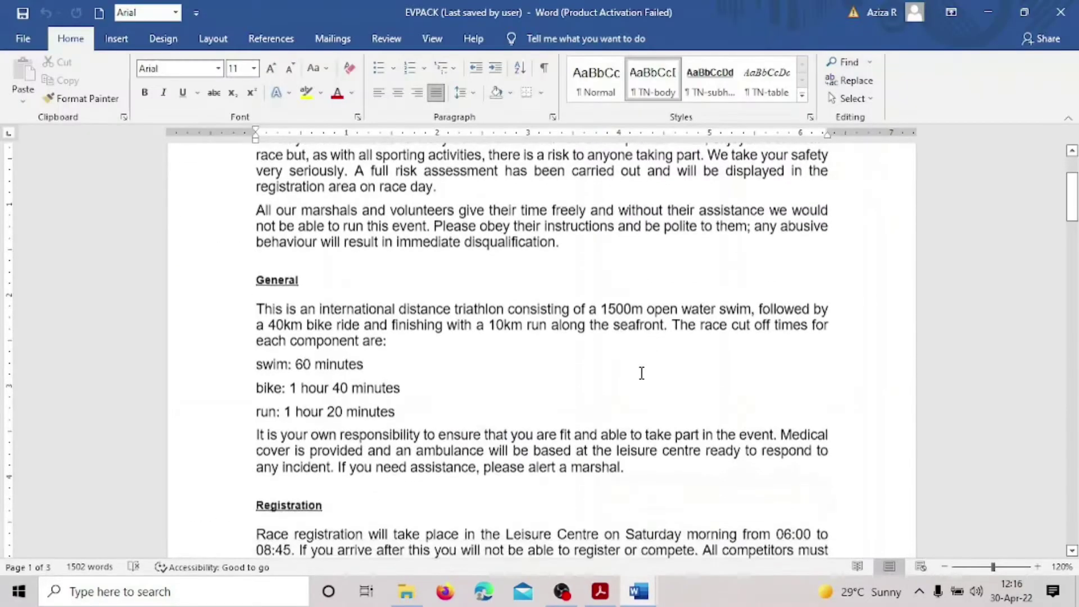
- Show the formatting marks in the EVPACK document and locate the page break in the Race Details section
{"action": "scroll", "coordinate": [641, 373], "scroll_direction": "up", "scroll_amount": 3}
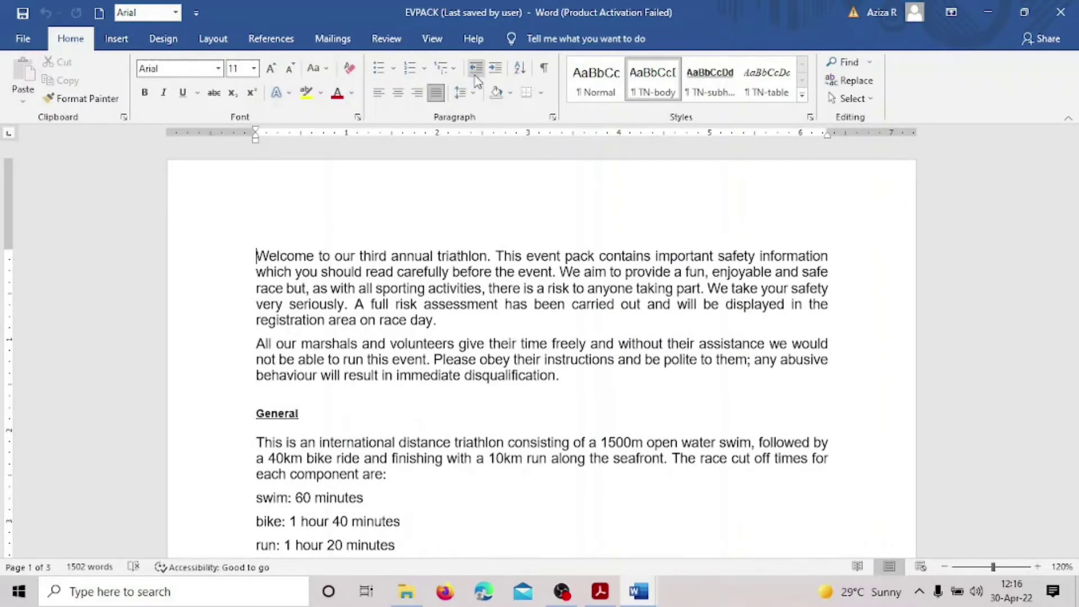
{"action": "left_click", "coordinate": [546, 69]}
{"action": "scroll", "coordinate": [416, 393], "scroll_direction": "down", "scroll_amount": 2}
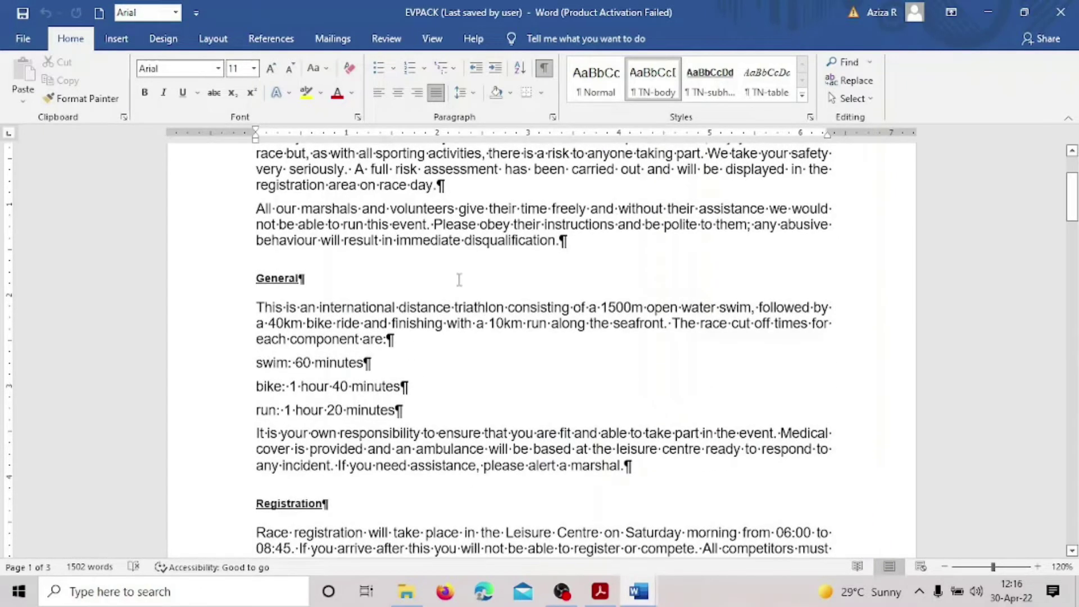
{"action": "scroll", "coordinate": [459, 279], "scroll_direction": "down", "scroll_amount": 3}
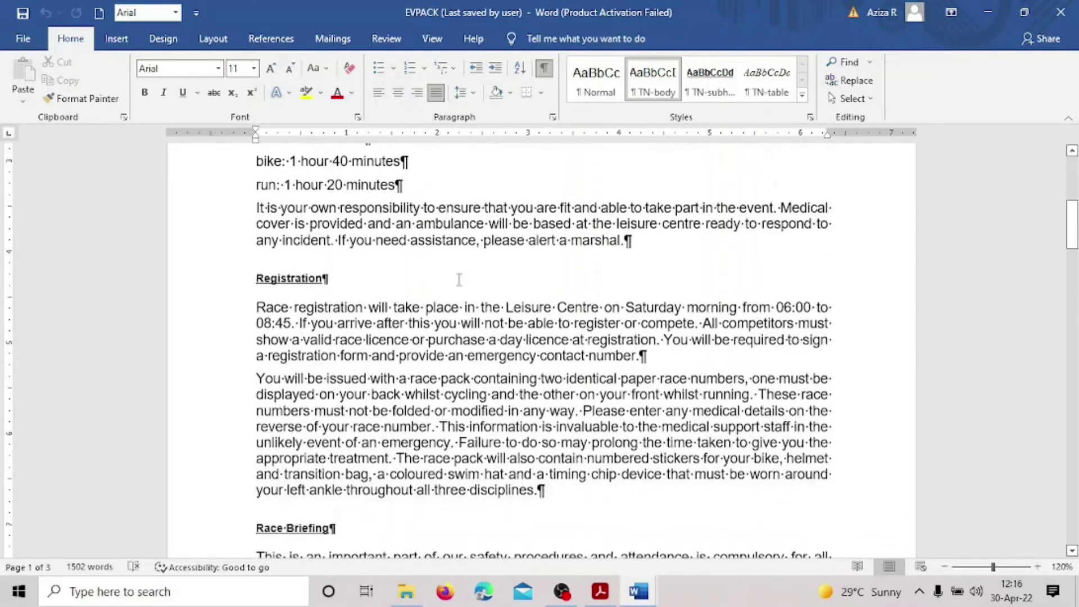
{"action": "scroll", "coordinate": [459, 280], "scroll_direction": "up", "scroll_amount": 1}
{"action": "scroll", "coordinate": [410, 236], "scroll_direction": "down", "scroll_amount": 6}
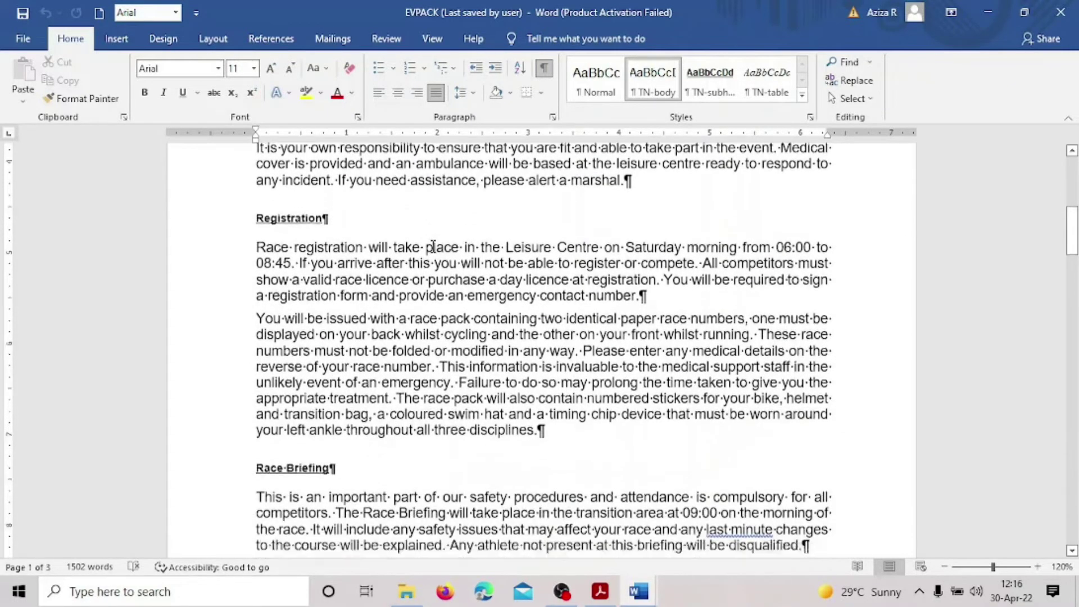
{"action": "scroll", "coordinate": [433, 246], "scroll_direction": "down", "scroll_amount": 1}
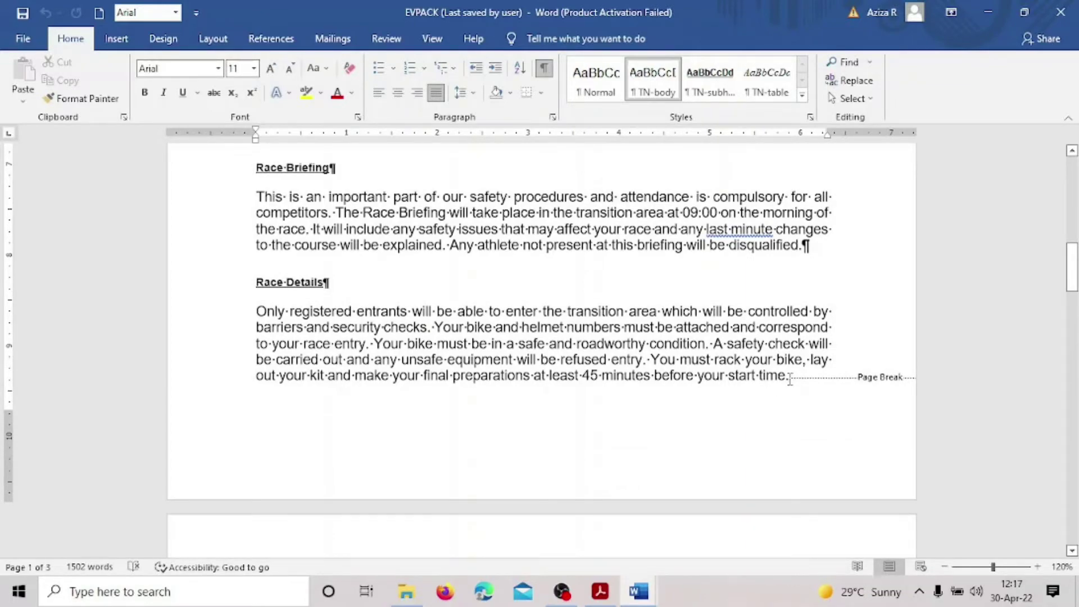
- Look through the whole EVPACK document for page breaks
{"action": "scroll", "coordinate": [790, 379], "scroll_direction": "up", "scroll_amount": 7}
{"action": "scroll", "coordinate": [790, 374], "scroll_direction": "down", "scroll_amount": 6}
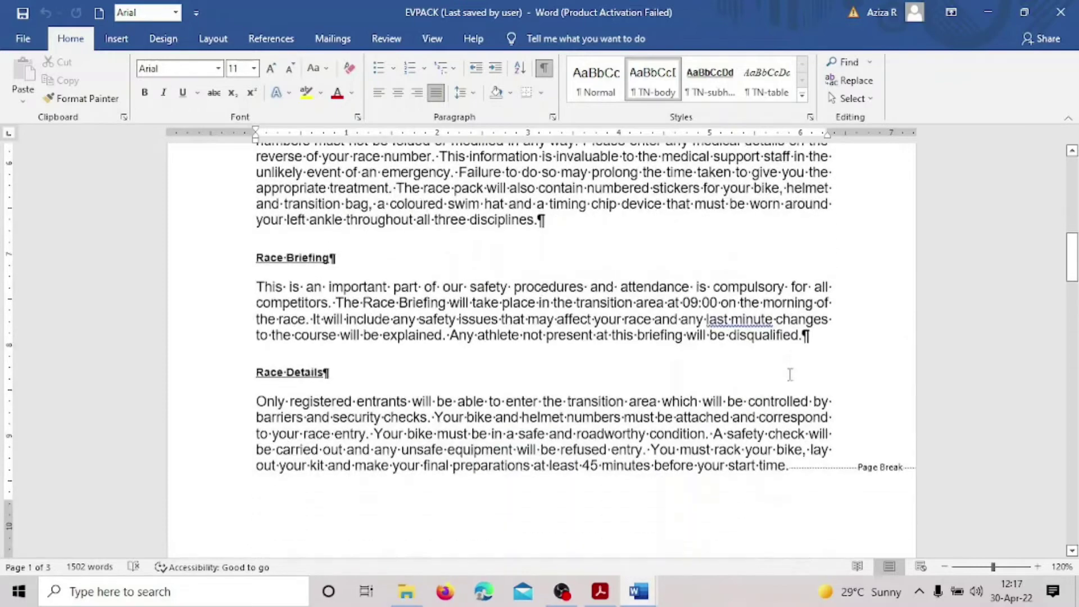
{"action": "scroll", "coordinate": [797, 468], "scroll_direction": "down", "scroll_amount": 4}
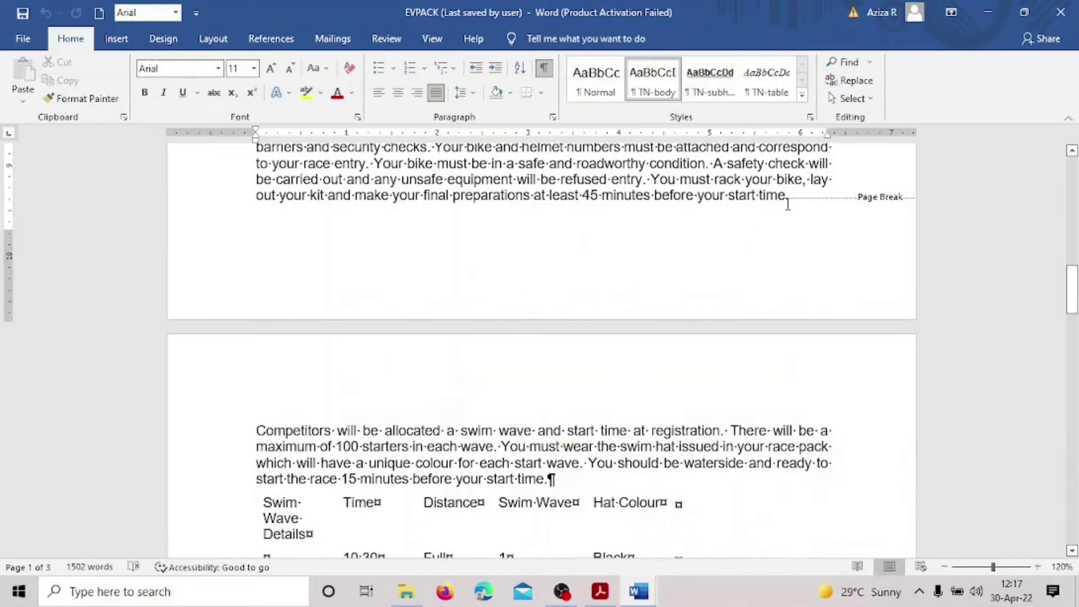
{"action": "scroll", "coordinate": [781, 263], "scroll_direction": "down", "scroll_amount": 12}
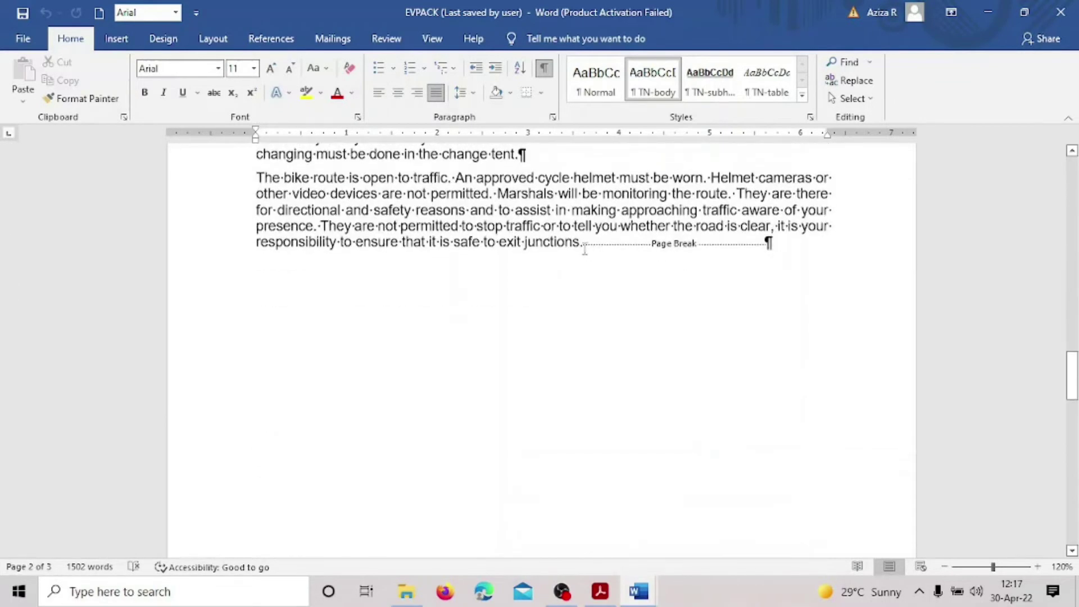
{"action": "scroll", "coordinate": [631, 332], "scroll_direction": "down", "scroll_amount": 10}
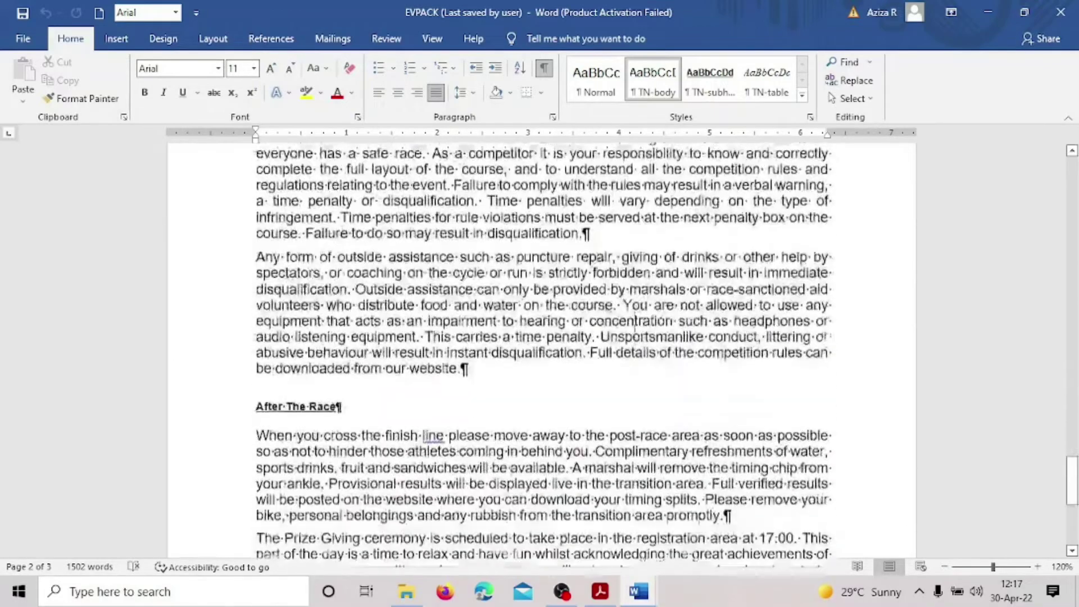
{"action": "scroll", "coordinate": [635, 330], "scroll_direction": "up", "scroll_amount": 12}
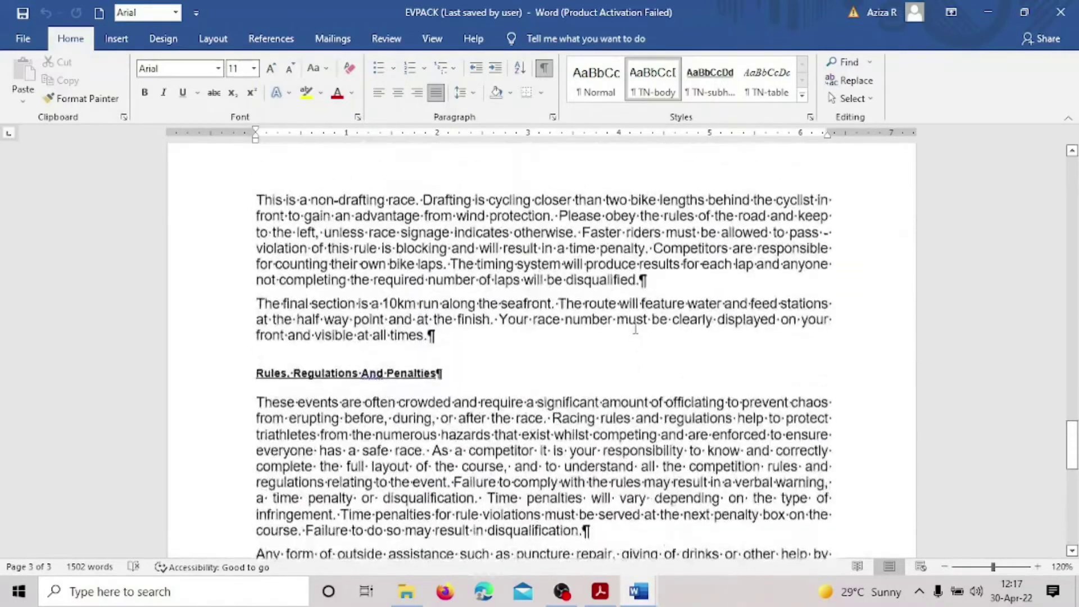
{"action": "scroll", "coordinate": [636, 327], "scroll_direction": "up", "scroll_amount": 15}
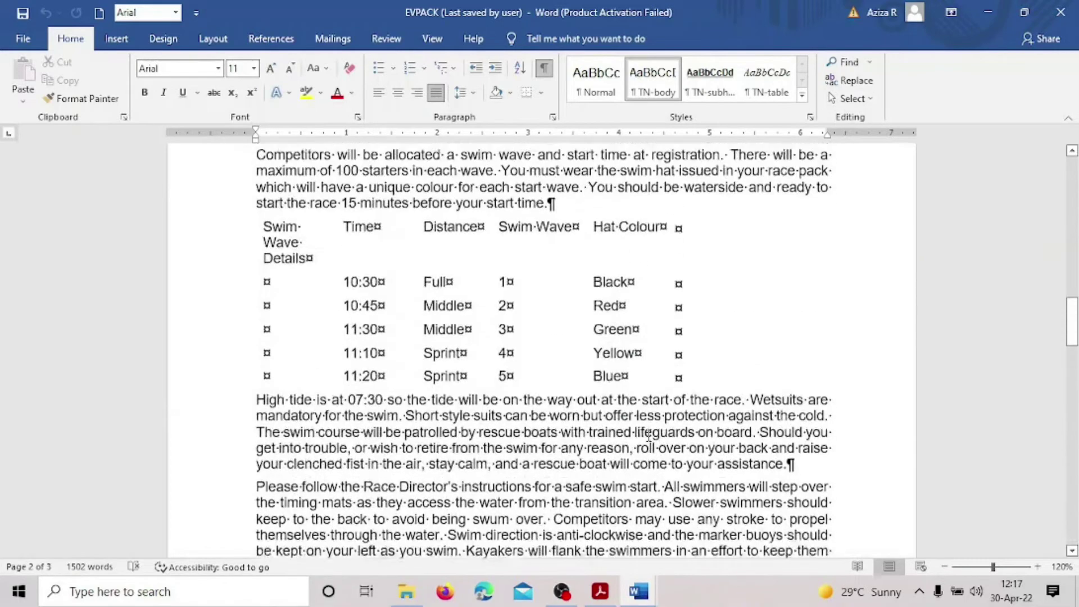
- Delete the page break after "before your start time." in the Race Details section
{"action": "scroll", "coordinate": [652, 422], "scroll_direction": "up", "scroll_amount": 3}
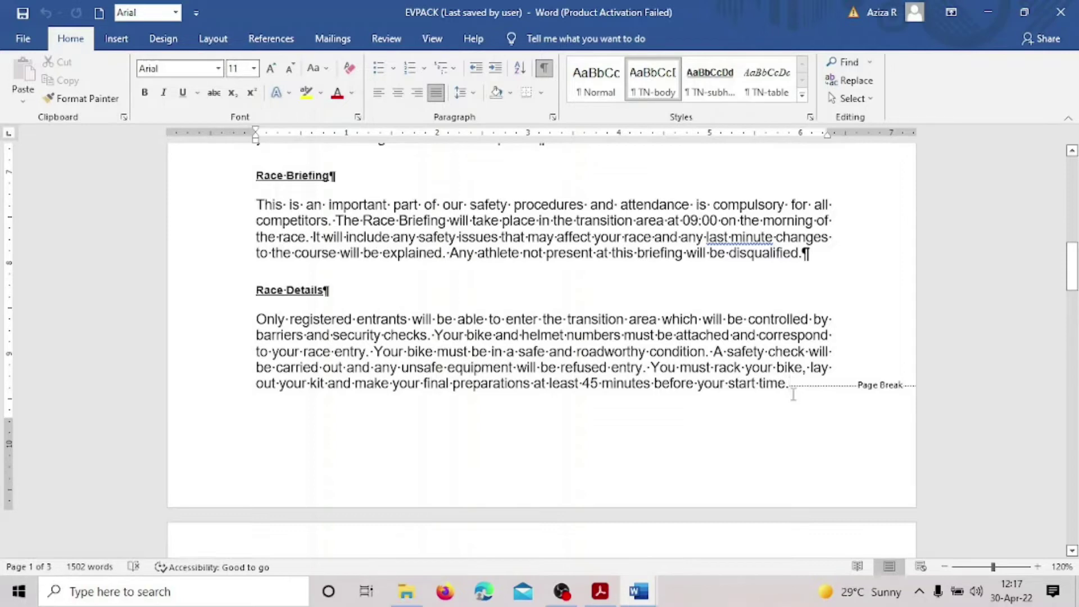
{"action": "left_click", "coordinate": [794, 388]}
{"action": "key", "text": "Delete"}
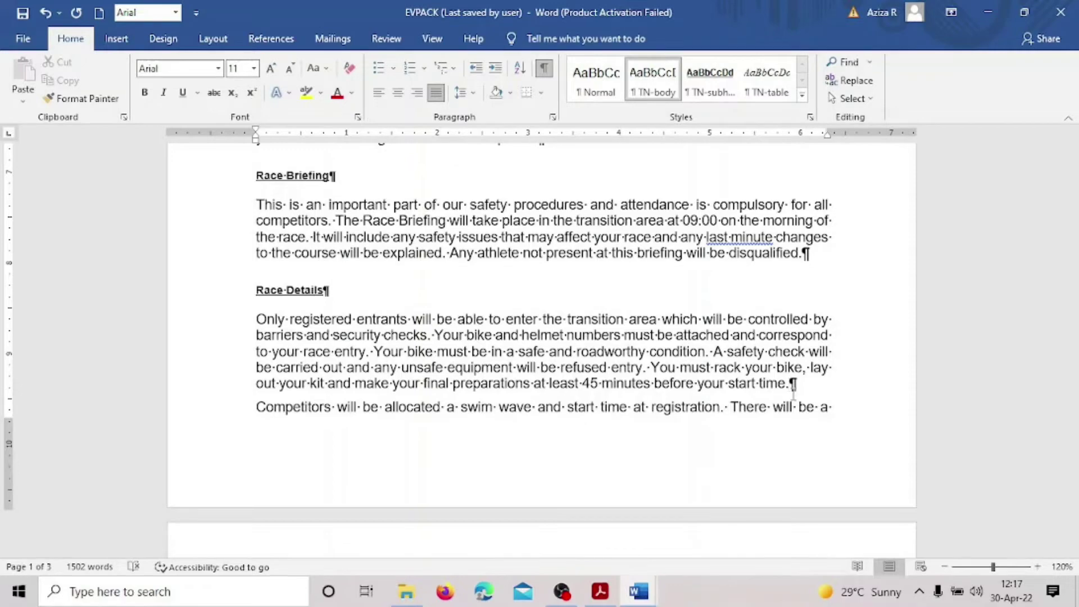
- Delete the page break at the end of the bike route paragraph and check the document for any others
{"action": "scroll", "coordinate": [672, 495], "scroll_direction": "down", "scroll_amount": 14}
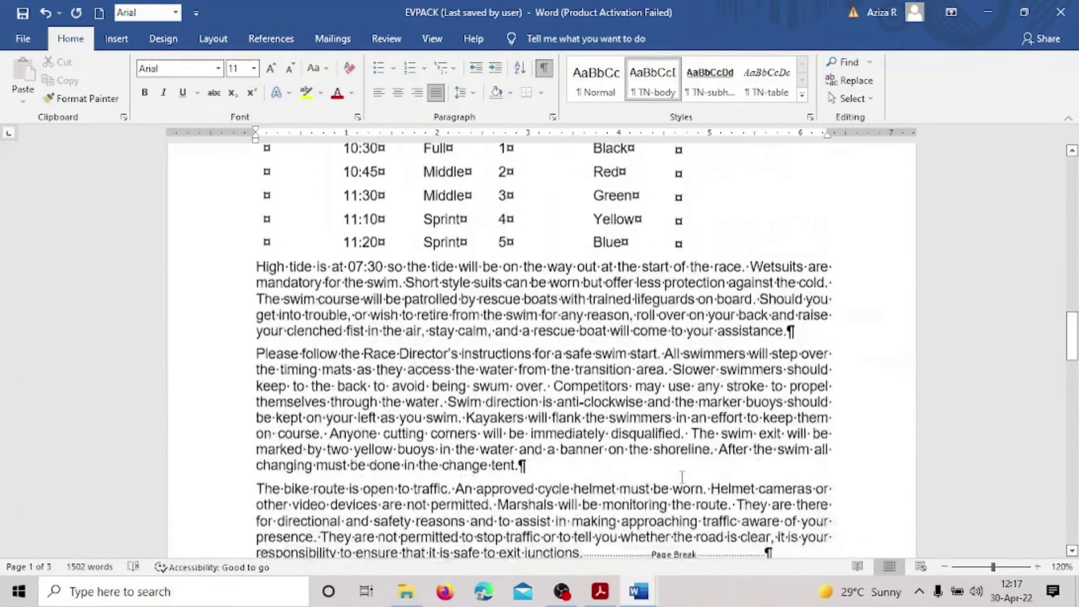
{"action": "scroll", "coordinate": [680, 446], "scroll_direction": "down", "scroll_amount": 3}
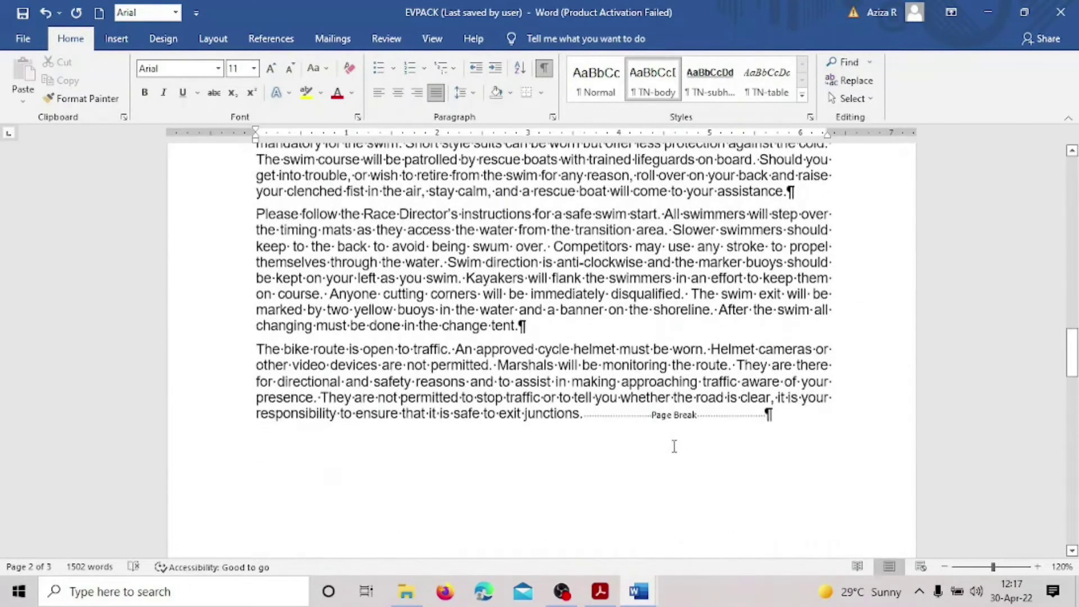
{"action": "left_click", "coordinate": [584, 416]}
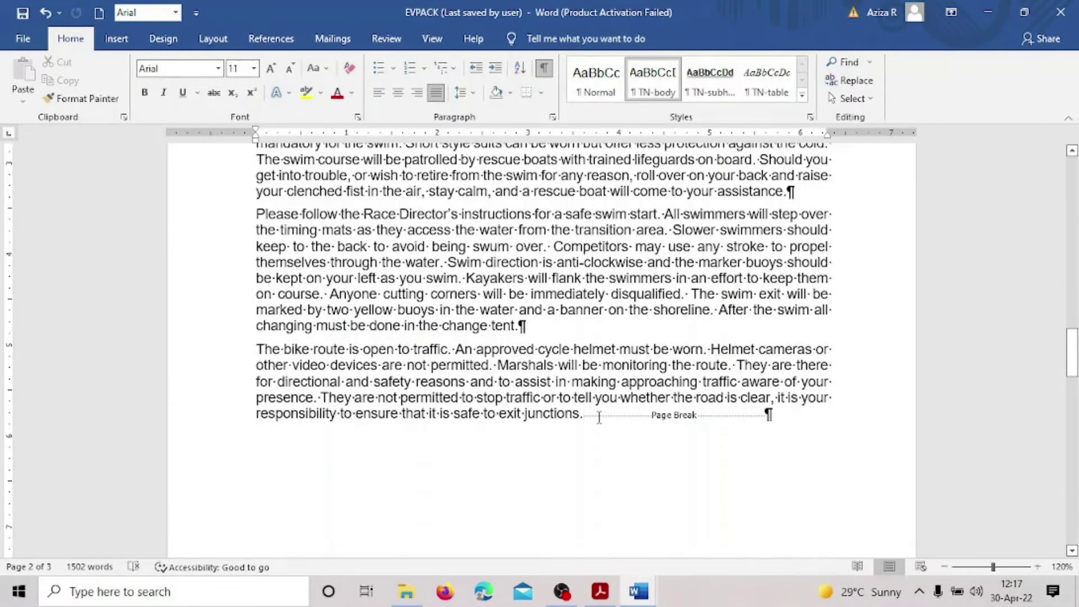
{"action": "key", "text": "Delete"}
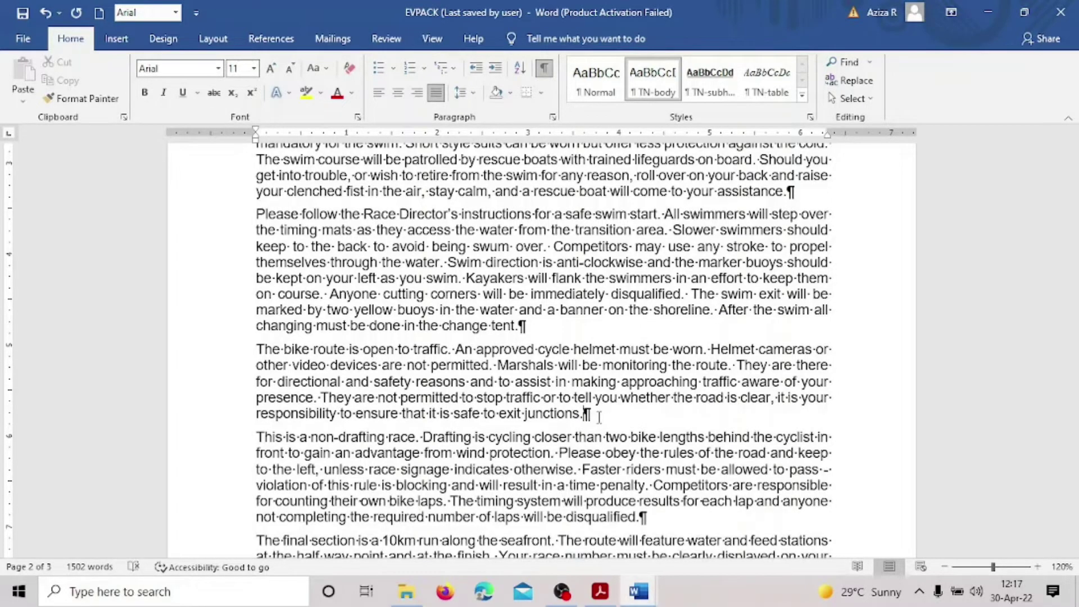
{"action": "scroll", "coordinate": [599, 417], "scroll_direction": "down", "scroll_amount": 15}
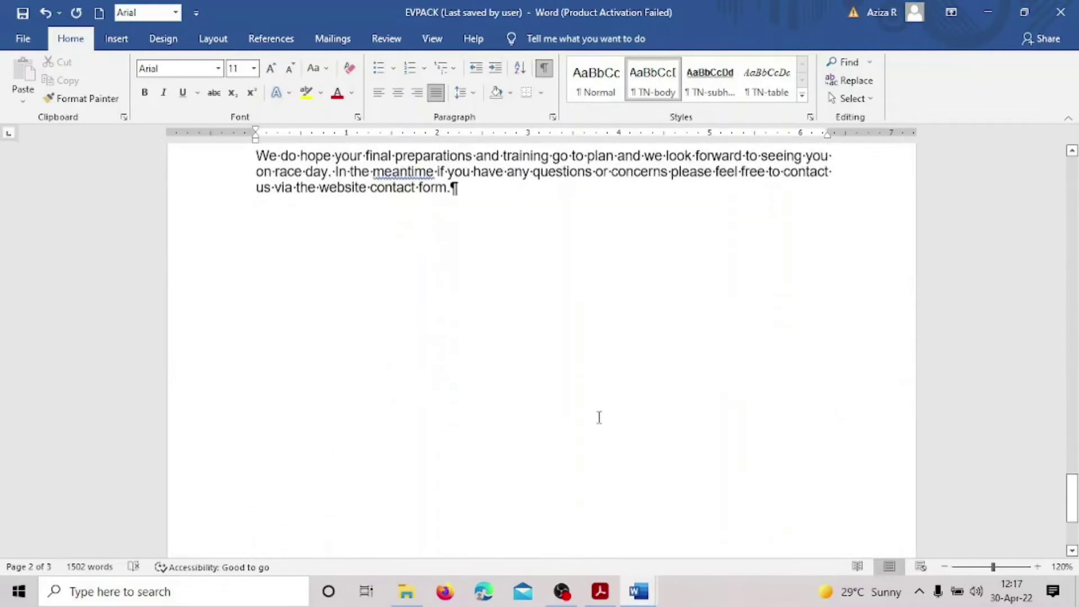
{"action": "scroll", "coordinate": [599, 417], "scroll_direction": "up", "scroll_amount": 10}
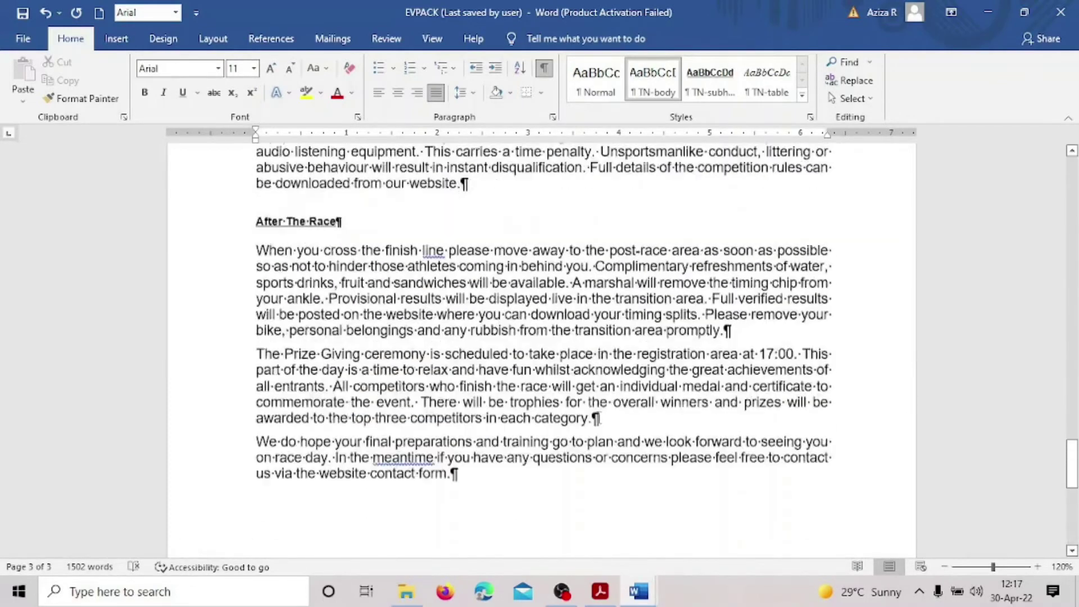
{"action": "scroll", "coordinate": [600, 416], "scroll_direction": "up", "scroll_amount": 20}
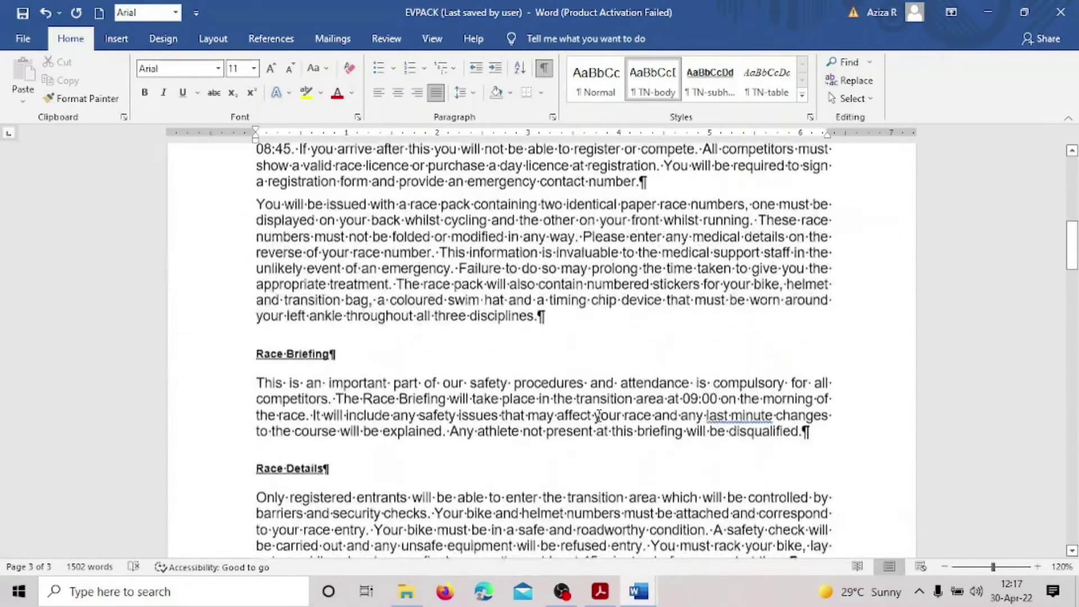
- Save the EVPACK document, hide its formatting marks and check the text through to the end
{"action": "scroll", "coordinate": [602, 406], "scroll_direction": "up", "scroll_amount": 10}
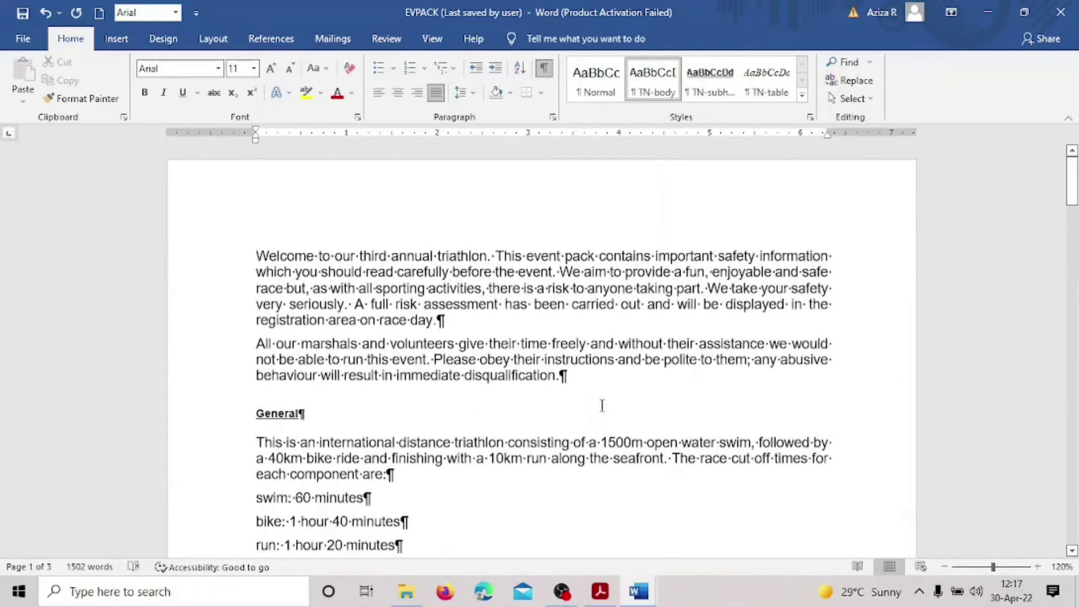
{"action": "left_click", "coordinate": [23, 13]}
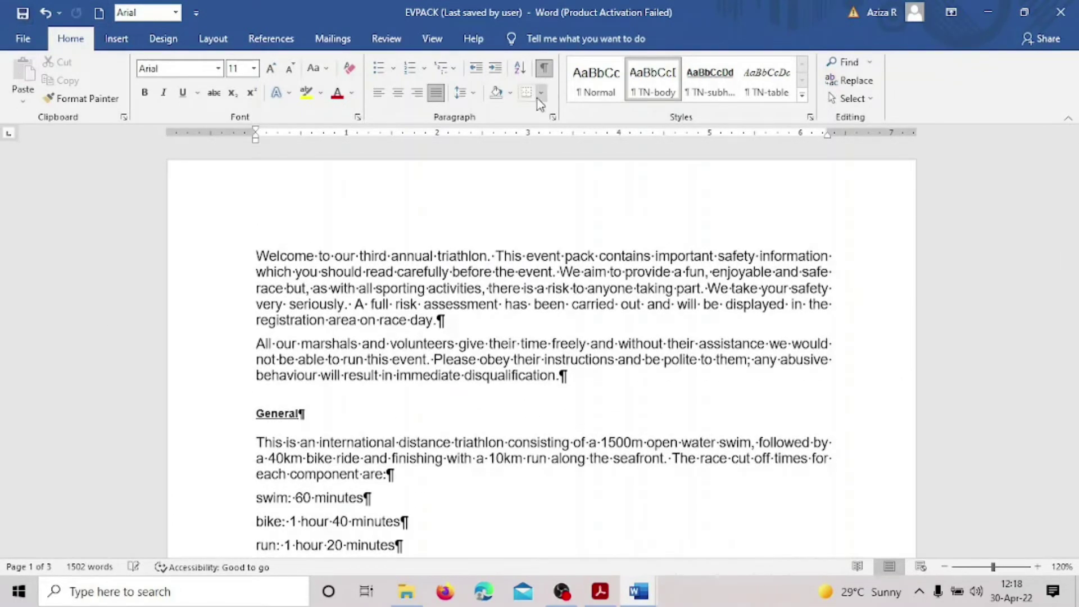
{"action": "left_click", "coordinate": [544, 68]}
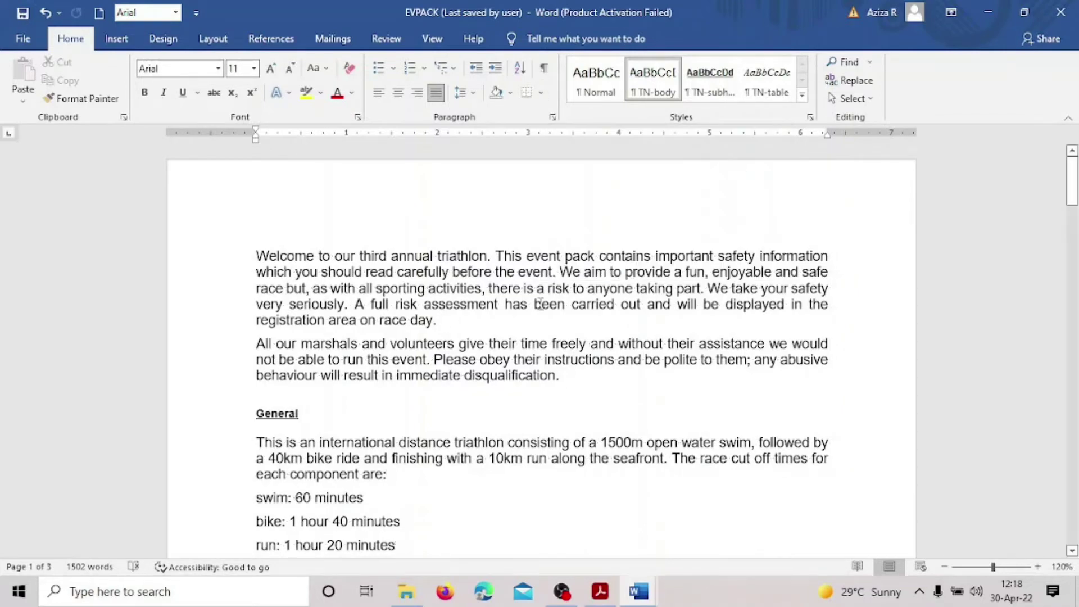
{"action": "scroll", "coordinate": [541, 298], "scroll_direction": "down", "scroll_amount": 10}
{"action": "scroll", "coordinate": [540, 300], "scroll_direction": "down", "scroll_amount": 20}
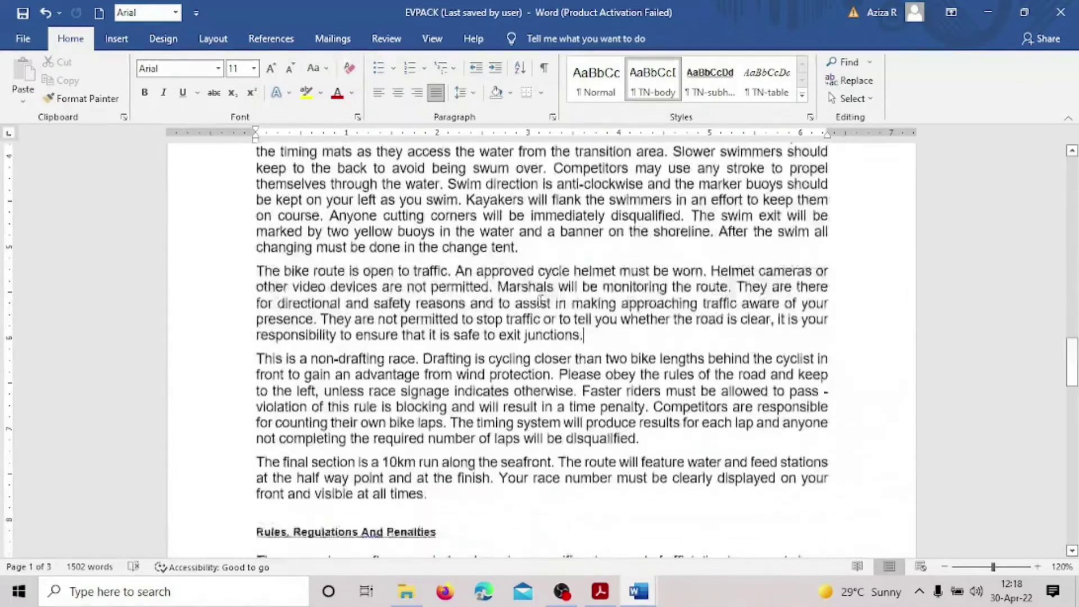
{"action": "scroll", "coordinate": [541, 300], "scroll_direction": "down", "scroll_amount": 20}
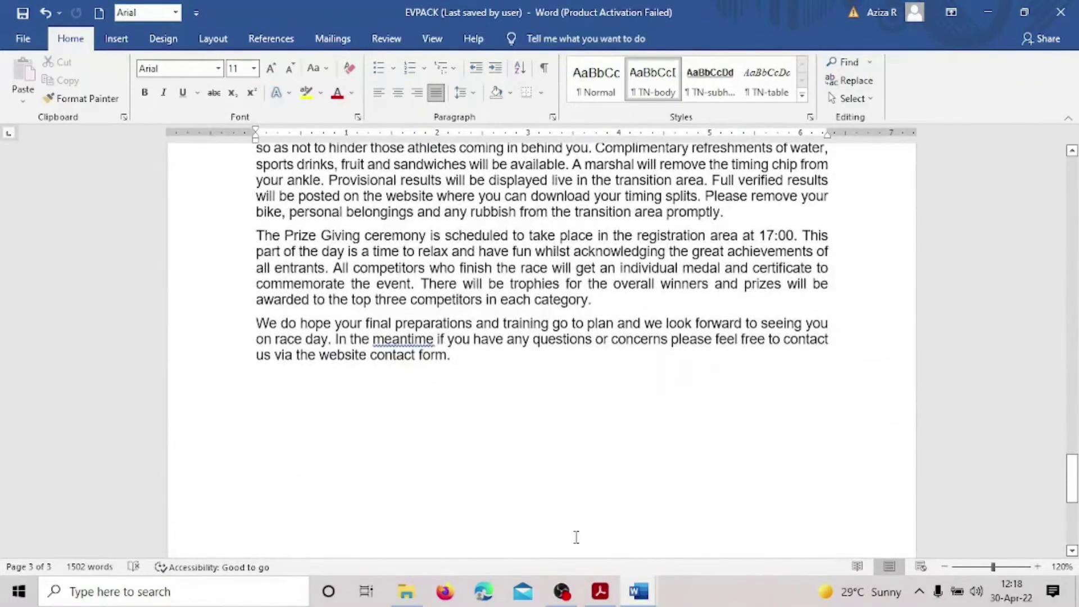
- Switch to the question paper in Acrobat Reader and read task 2 and the header instruction in task 3
{"action": "left_click", "coordinate": [601, 591]}
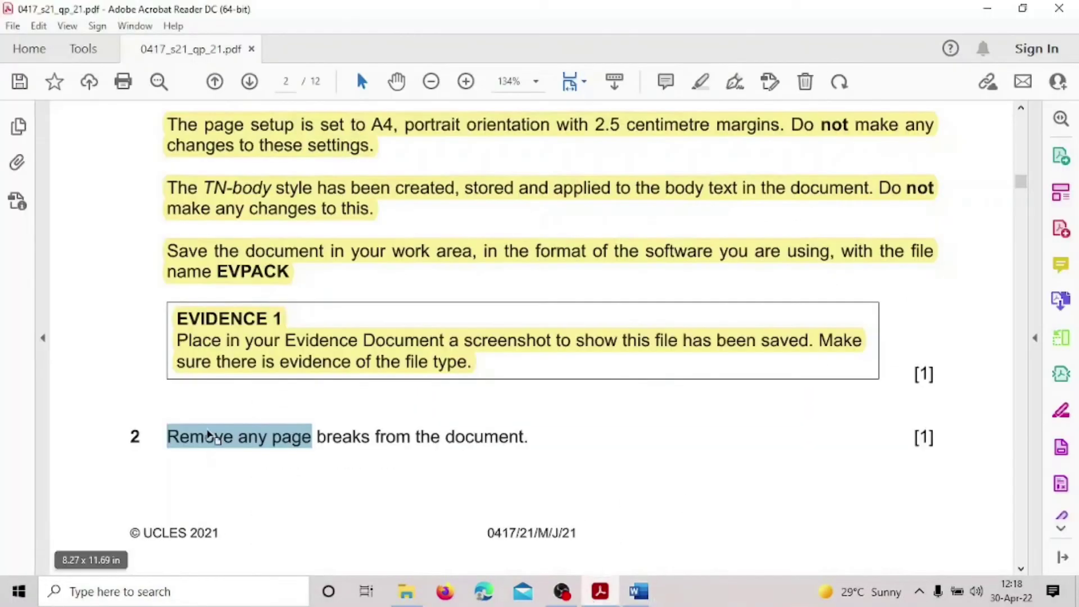
{"action": "left_click", "coordinate": [438, 444]}
{"action": "left_click_drag", "start_coordinate": [529, 439], "coordinate": [239, 439]}
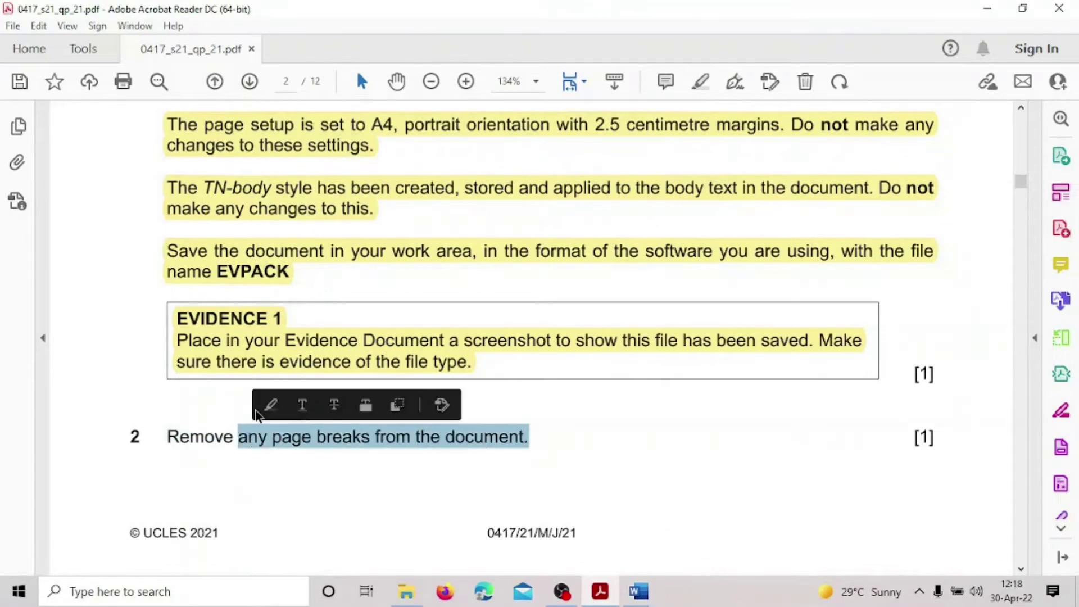
{"action": "scroll", "coordinate": [284, 409], "scroll_direction": "down", "scroll_amount": 10}
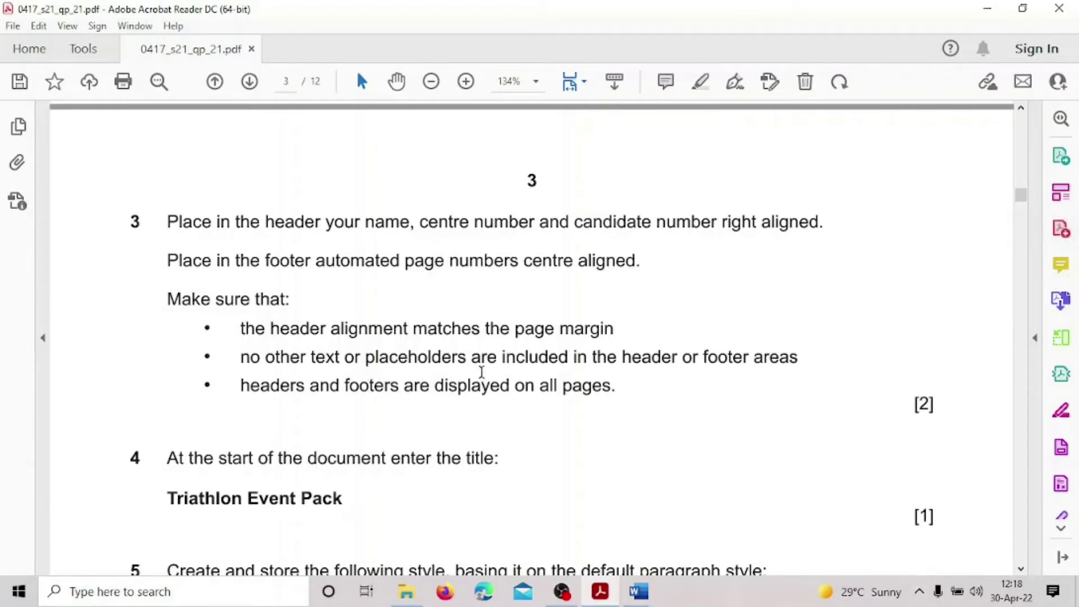
{"action": "left_click_drag", "start_coordinate": [213, 222], "coordinate": [759, 238]}
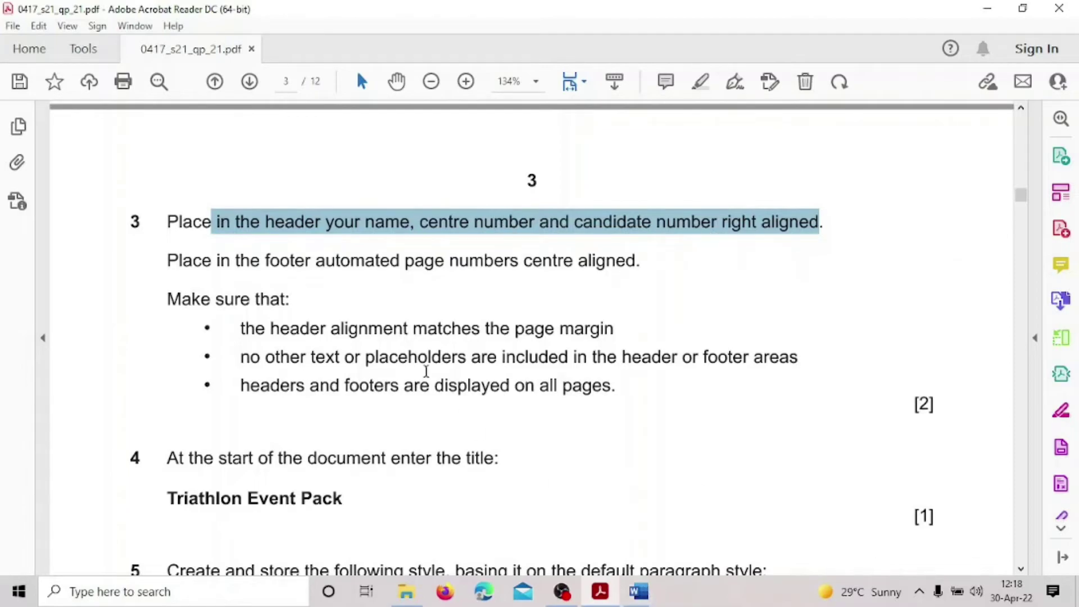
- Switch back to EVPACK in Word and insert a Blank (Three Columns) header
{"action": "left_click", "coordinate": [643, 593]}
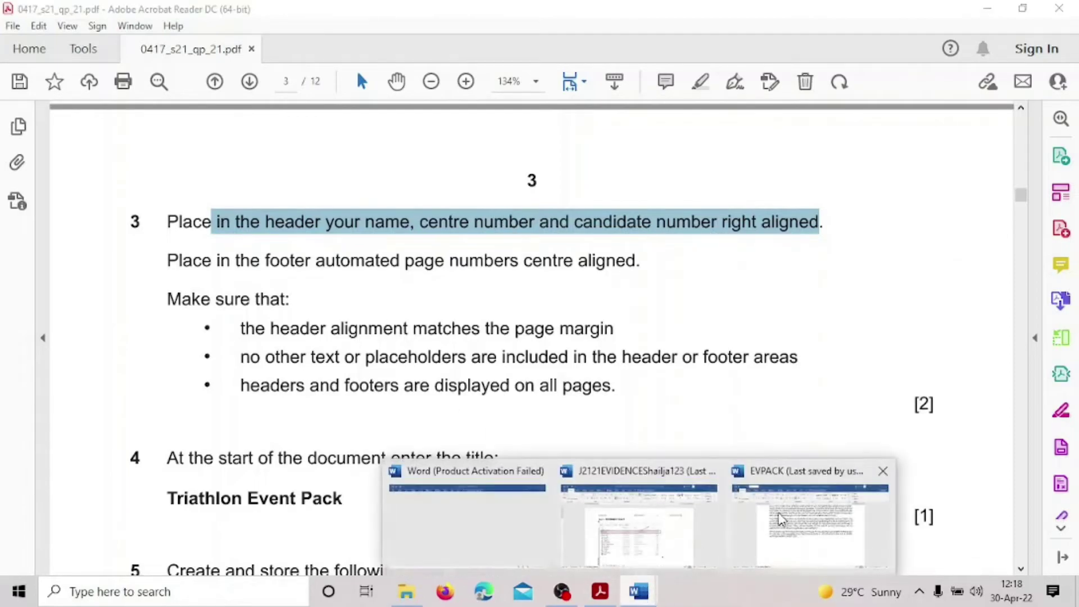
{"action": "left_click", "coordinate": [781, 523]}
{"action": "scroll", "coordinate": [882, 366], "scroll_direction": "up", "scroll_amount": 15}
{"action": "scroll", "coordinate": [883, 364], "scroll_direction": "up", "scroll_amount": 20}
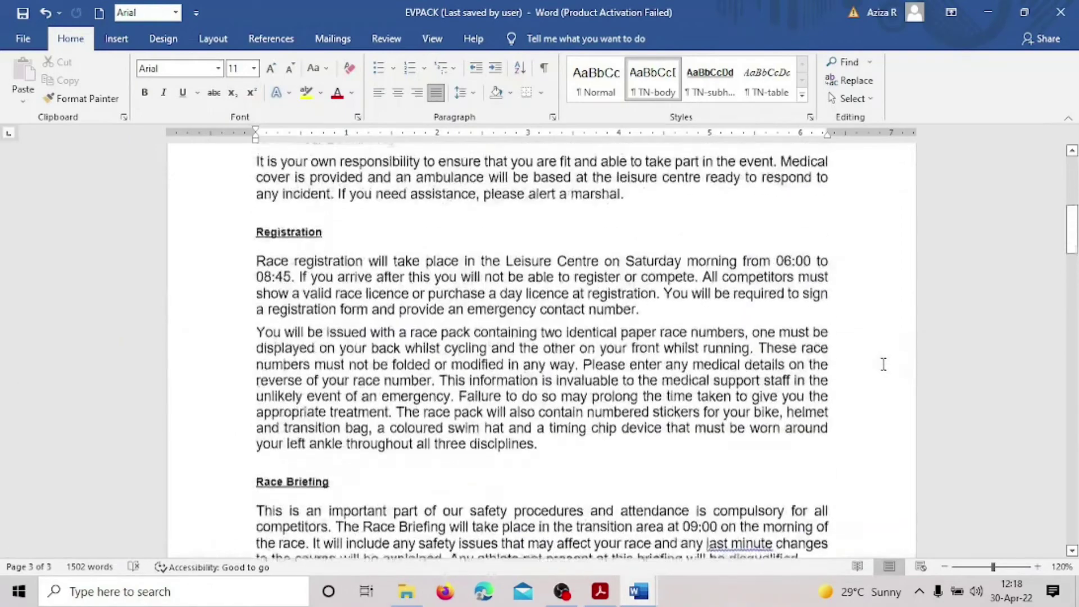
{"action": "left_click", "coordinate": [117, 40]}
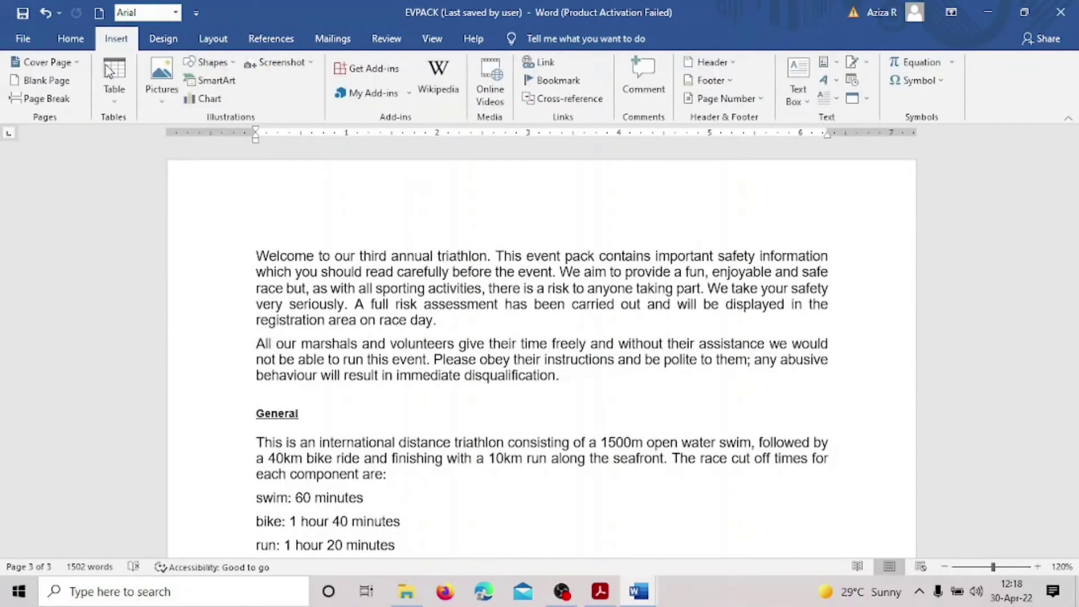
{"action": "left_click", "coordinate": [731, 62]}
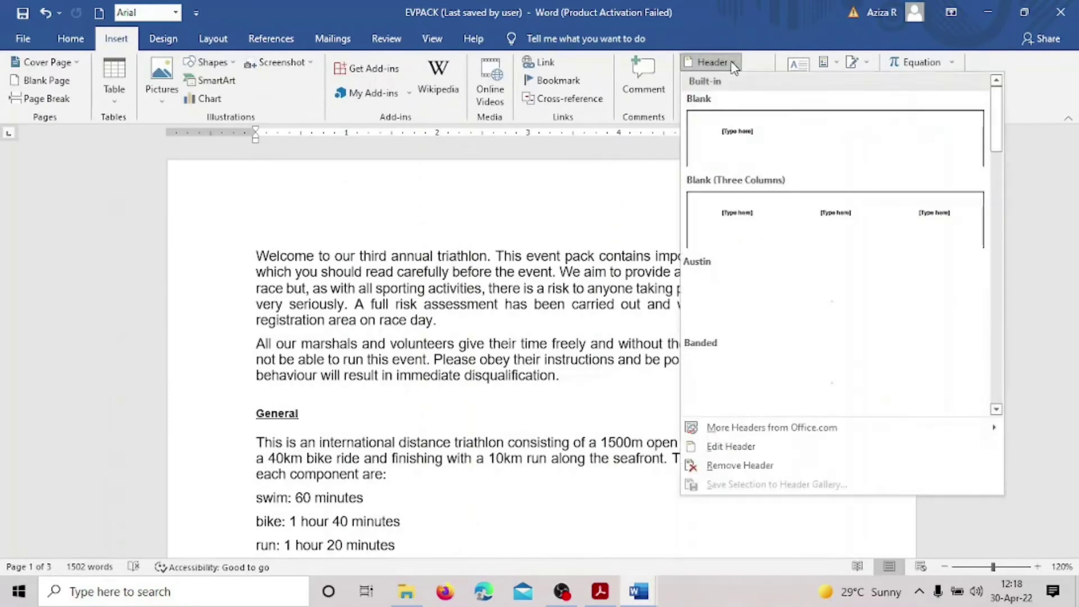
{"action": "left_click", "coordinate": [753, 193]}
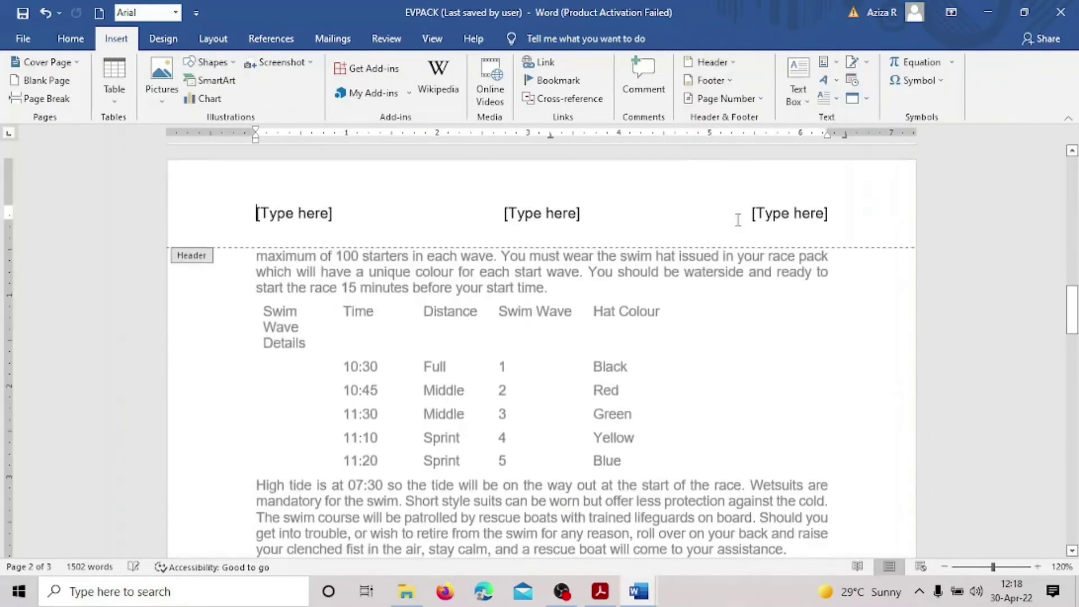
{"action": "scroll", "coordinate": [841, 212], "scroll_direction": "up", "scroll_amount": 10}
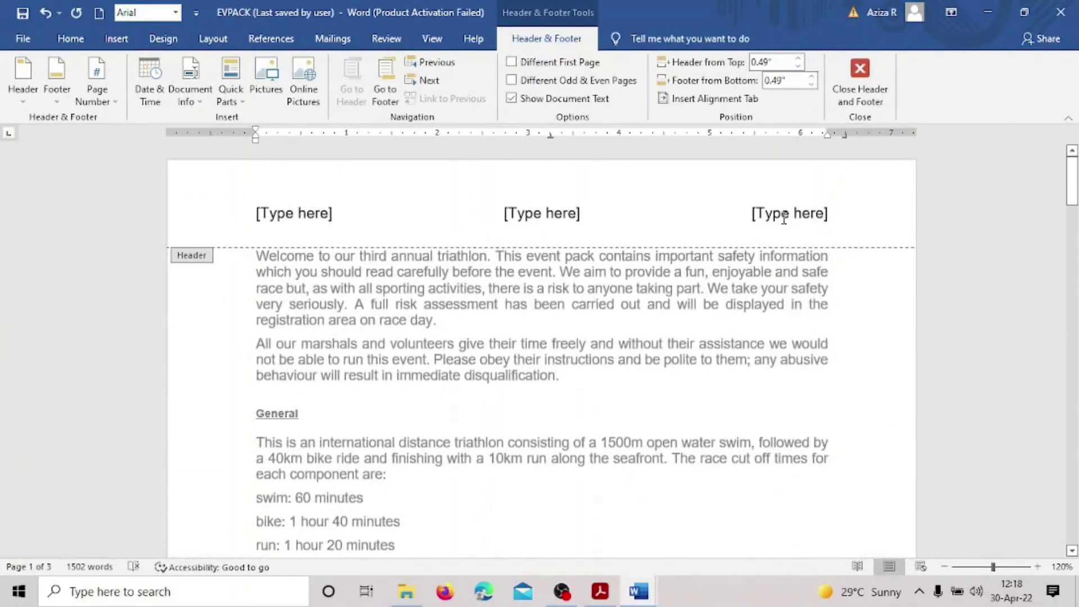
- Select the right-aligned header placeholder on the first page, recheck the alignment required by task 3 in Acrobat Reader, and return to EVPACK
{"action": "left_click", "coordinate": [786, 209]}
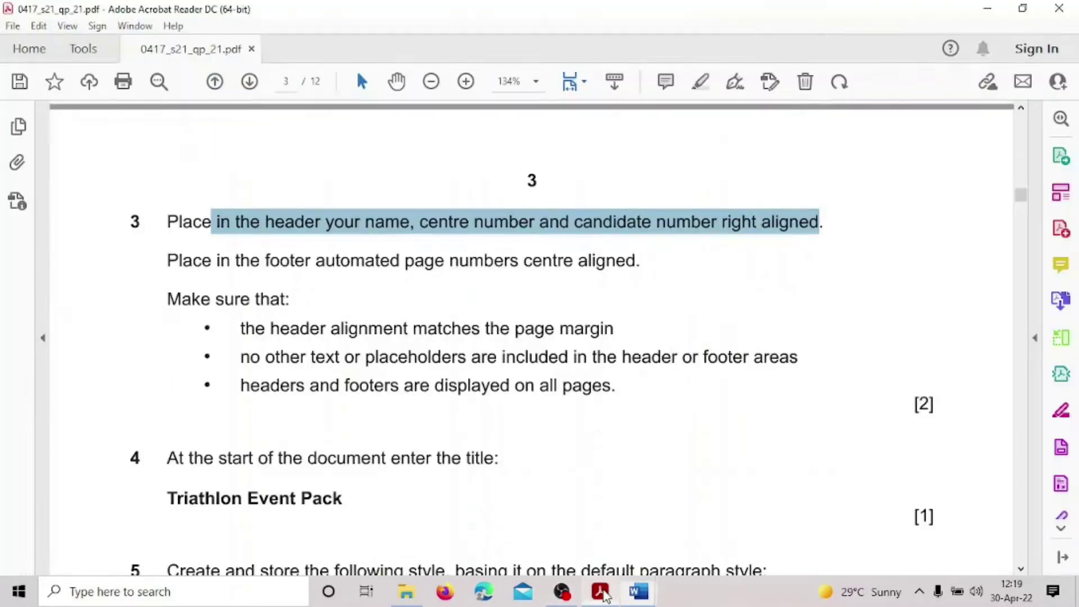
{"action": "left_click", "coordinate": [600, 591]}
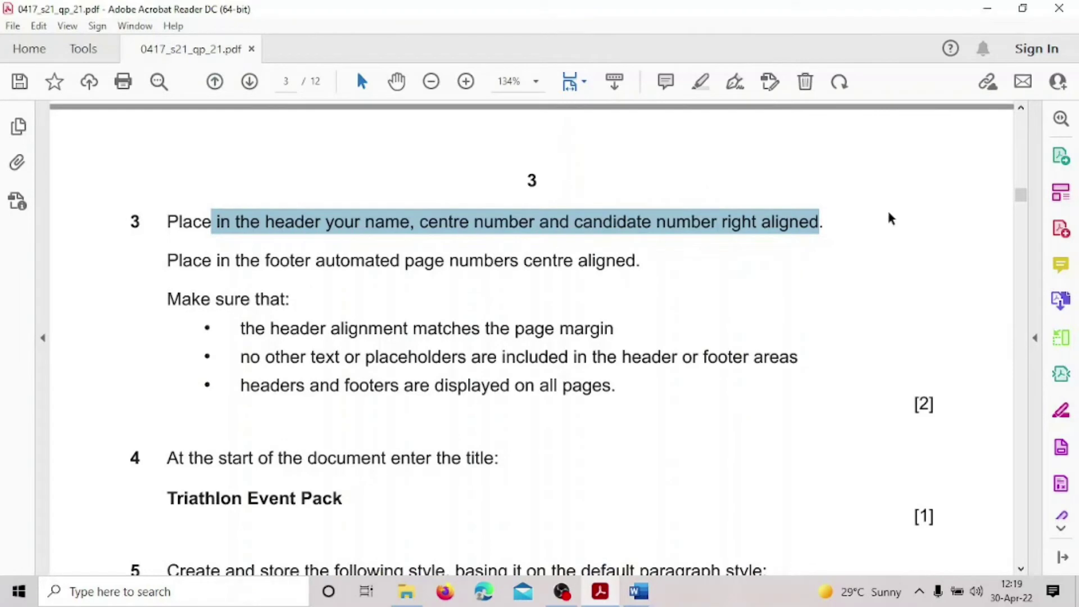
{"action": "left_click", "coordinate": [730, 222]}
{"action": "left_click_drag", "start_coordinate": [677, 224], "coordinate": [824, 229]}
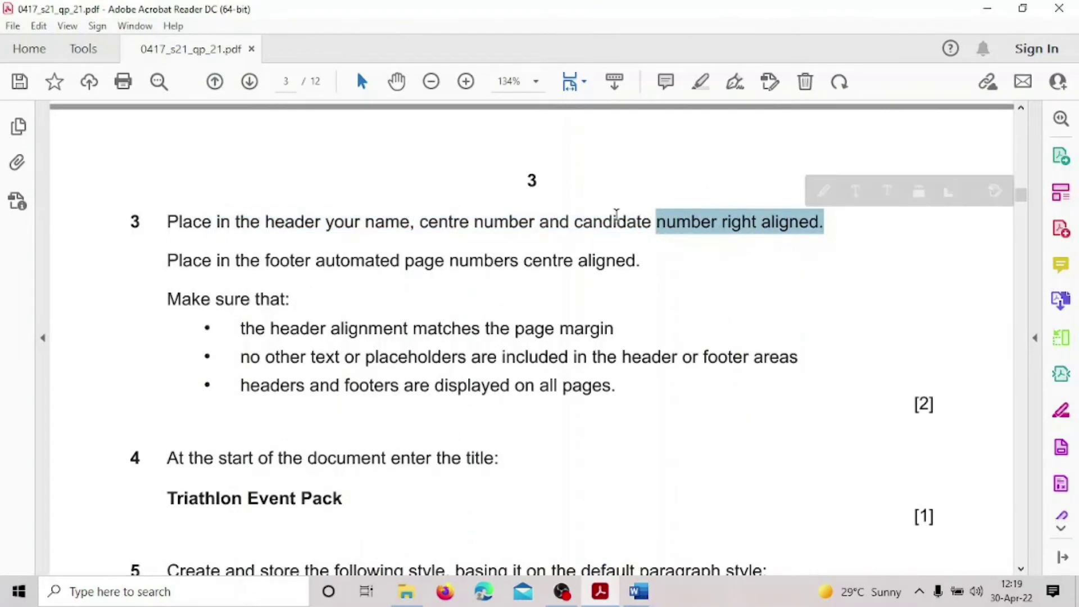
{"action": "mouse_move", "coordinate": [640, 592]}
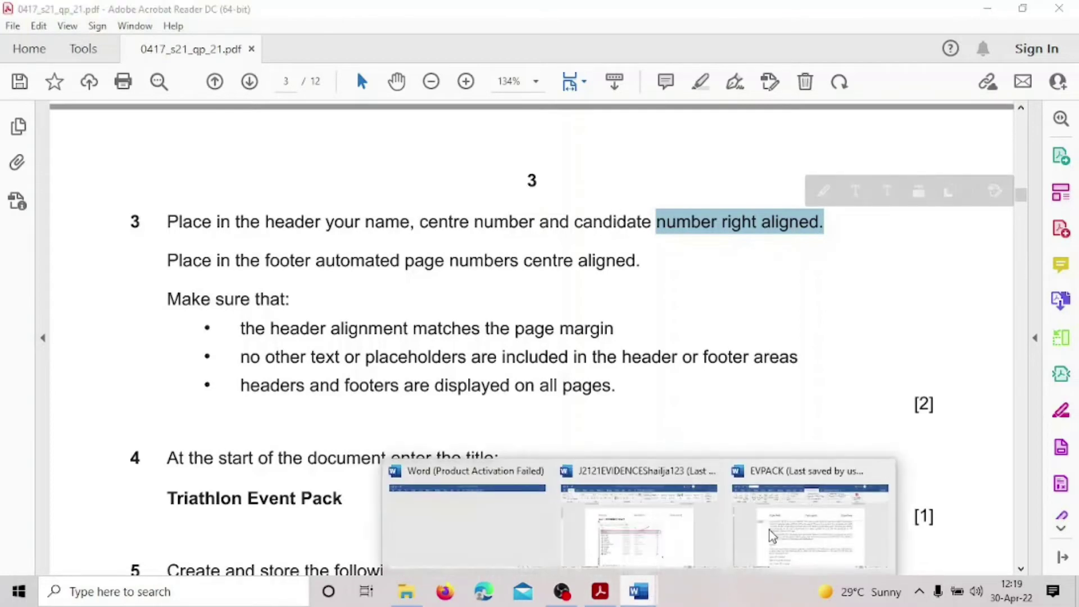
{"action": "left_click", "coordinate": [770, 531]}
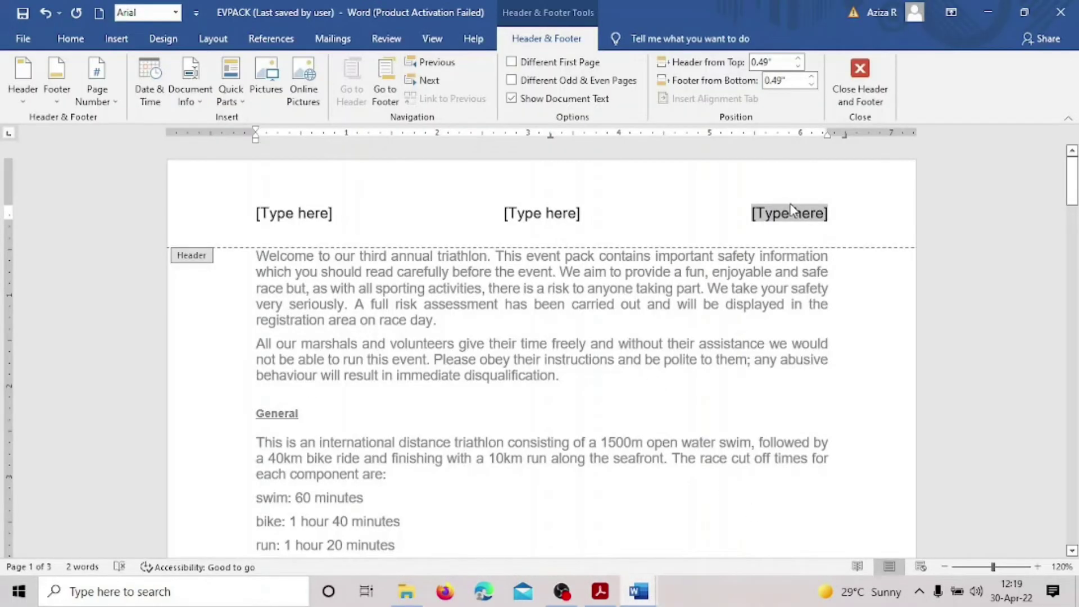
- Fill the right-aligned header placeholder with the candidate's name, centre number and candidate number, separated by commas
{"action": "type", "text": "SHAILJ"}
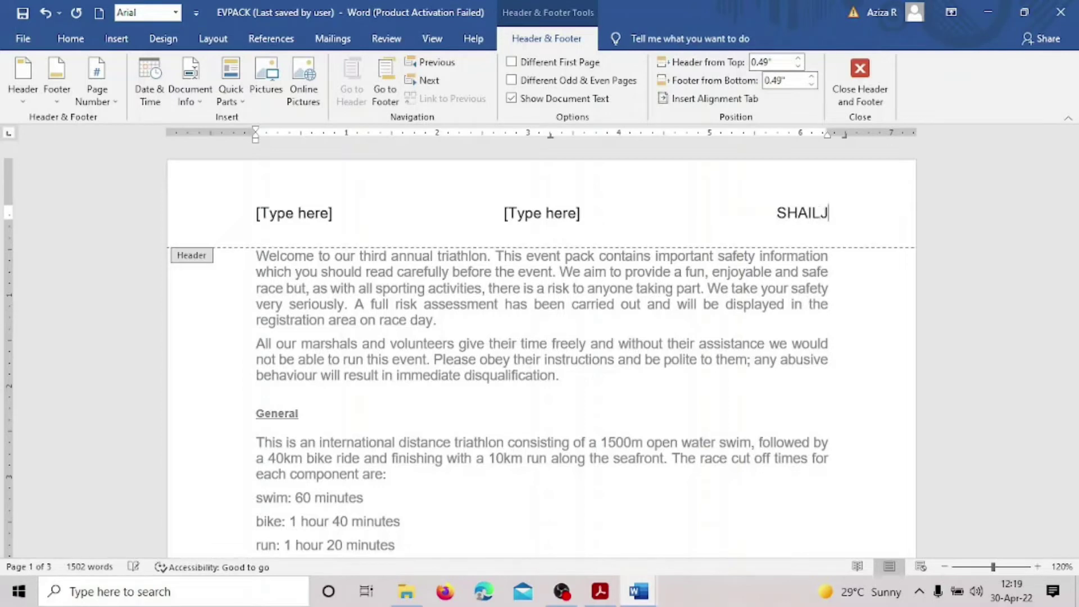
{"action": "type", "text": "A,"}
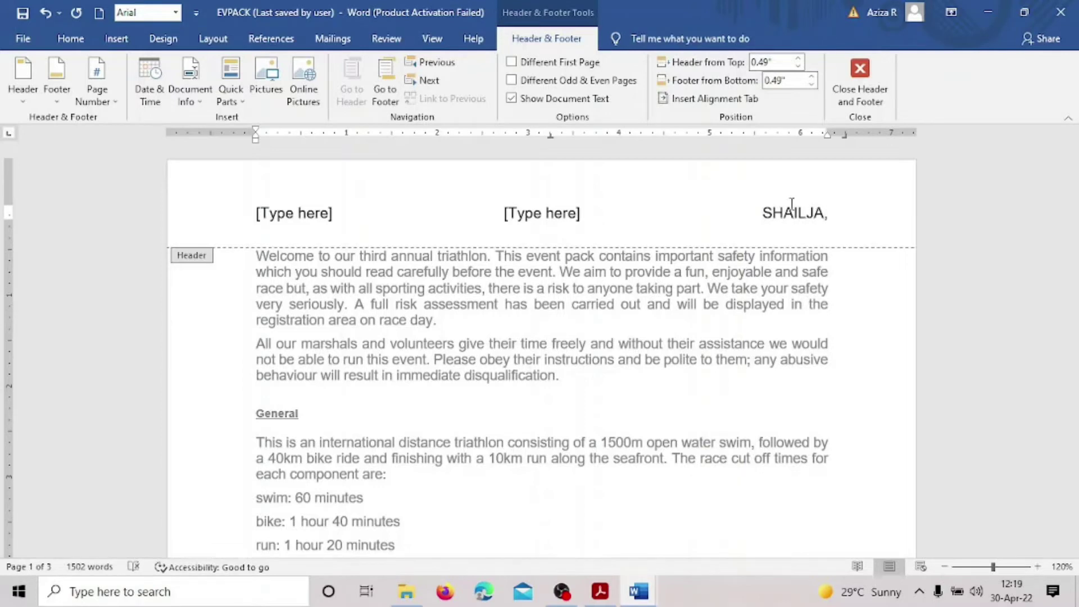
{"action": "type", "text": "  CENT"}
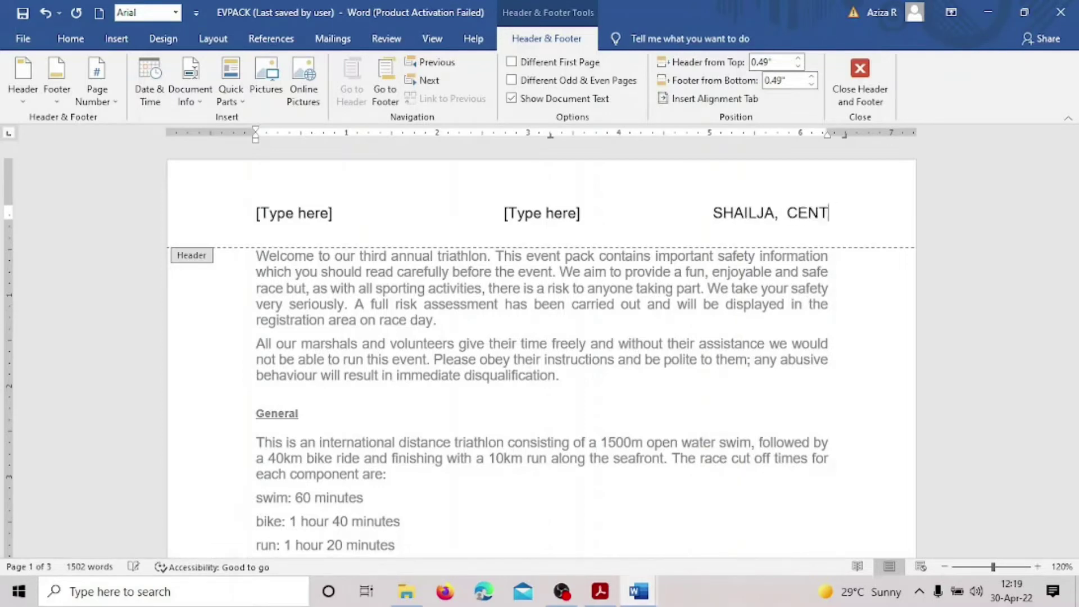
{"action": "type", "text": "RE123"}
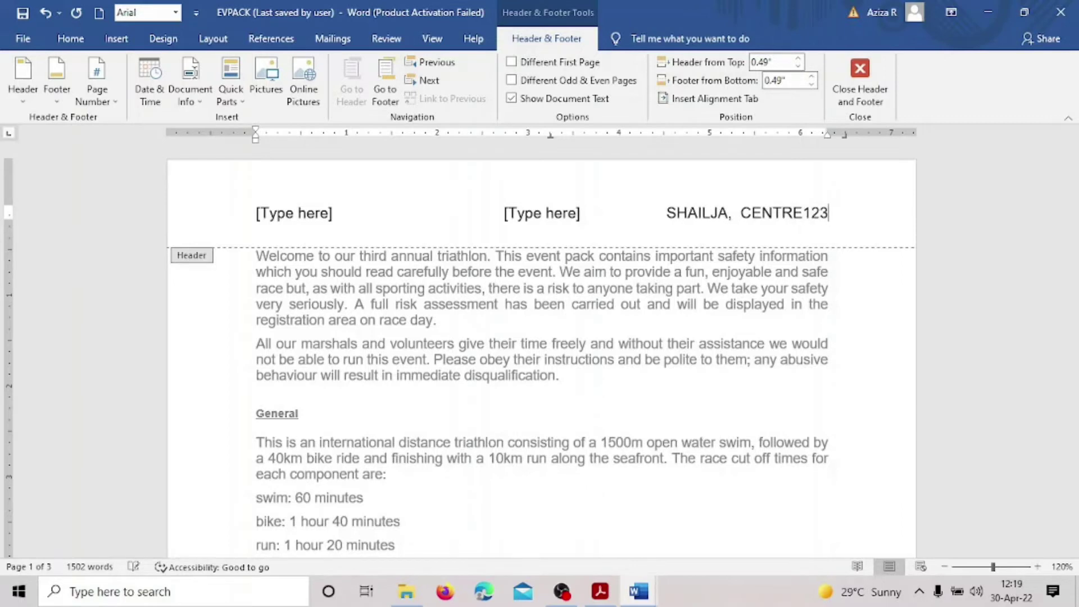
{"action": "type", "text": ","}
{"action": "type", "text": "  SHAILJA1"}
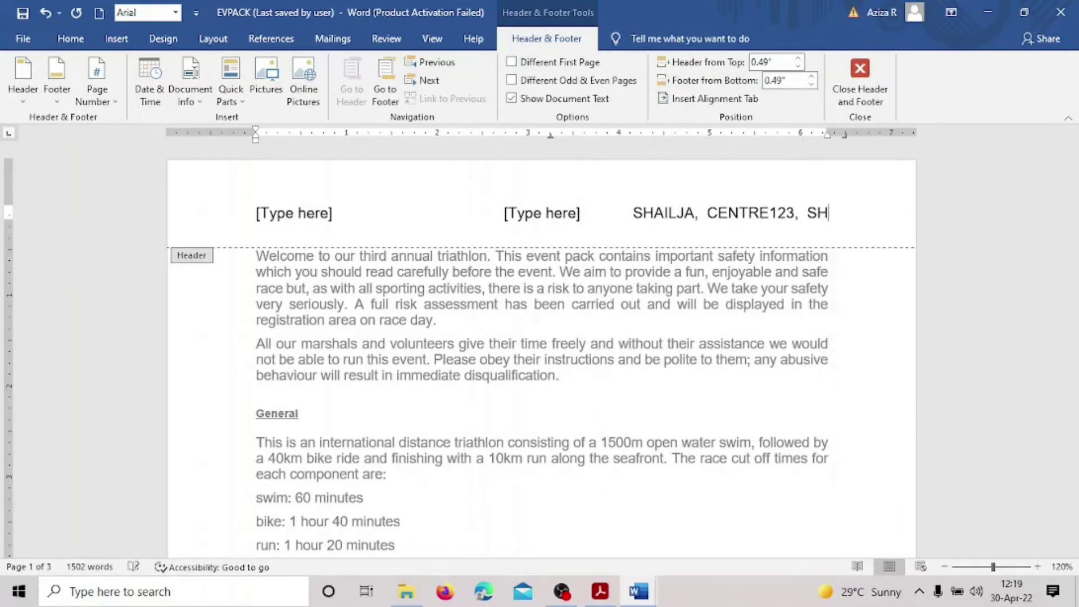
{"action": "type", "text": "3"}
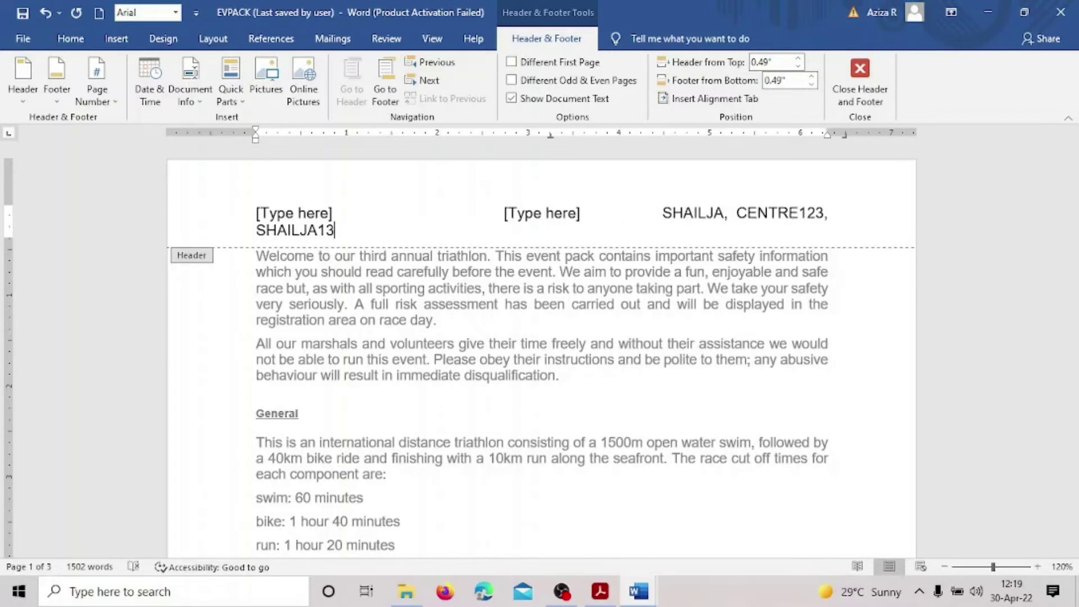
{"action": "key", "text": "BackSpace"}
{"action": "type", "text": "23"}
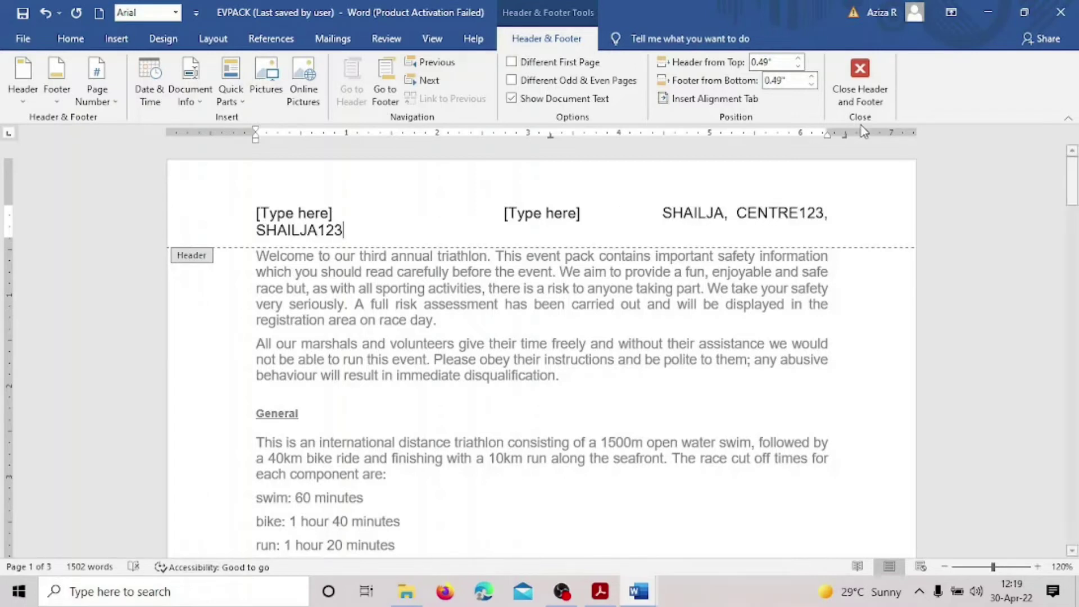
- Delete the unused centre and left header placeholders and save the document
{"action": "left_click", "coordinate": [562, 213]}
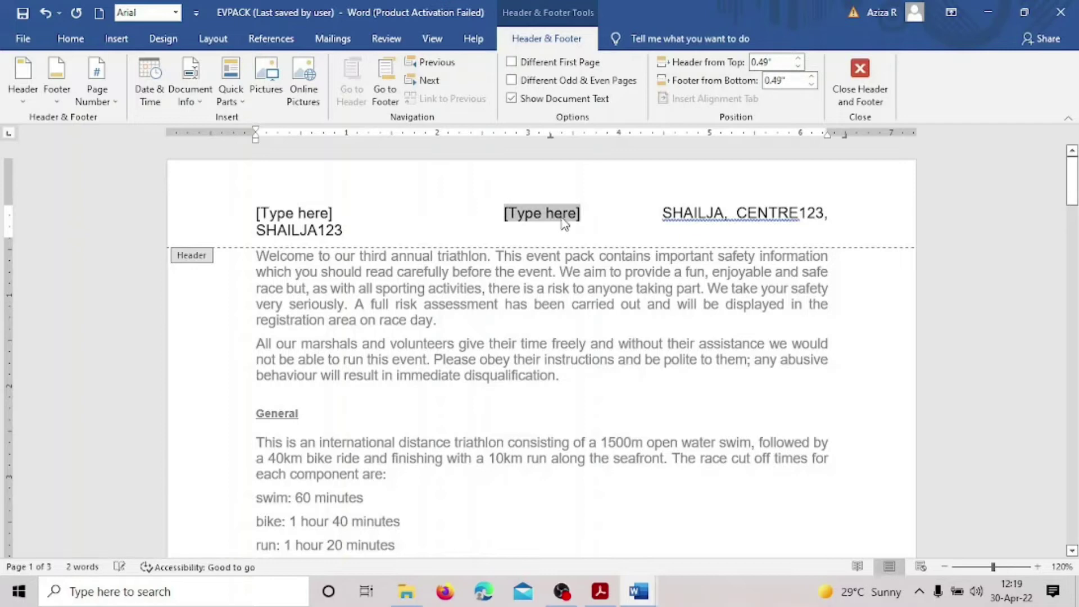
{"action": "key", "text": "BackSpace"}
{"action": "left_click", "coordinate": [293, 212]}
{"action": "key", "text": "BackSpace"}
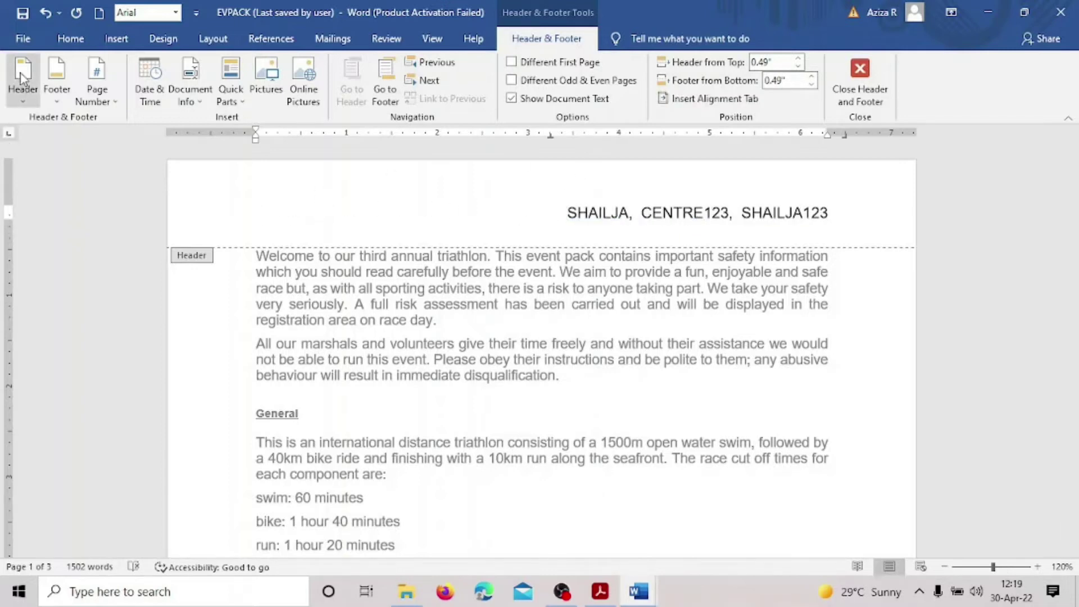
{"action": "left_click", "coordinate": [27, 18]}
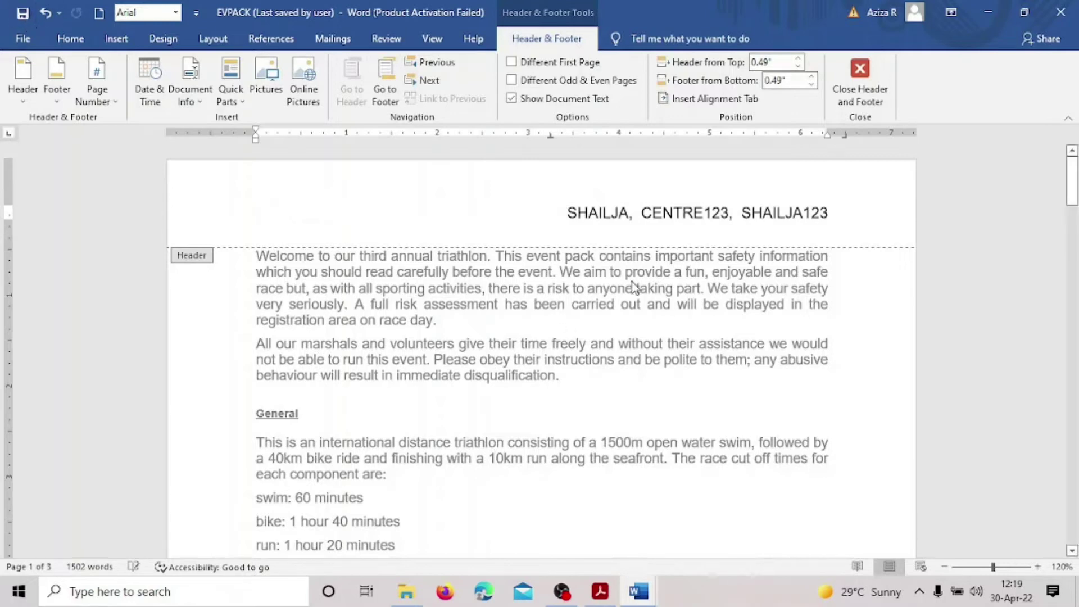
- In Acrobat Reader, highlight task 3 from "the header your name" to "Place in the footer automated", and return to EVPACK in Word
{"action": "left_click", "coordinate": [600, 592]}
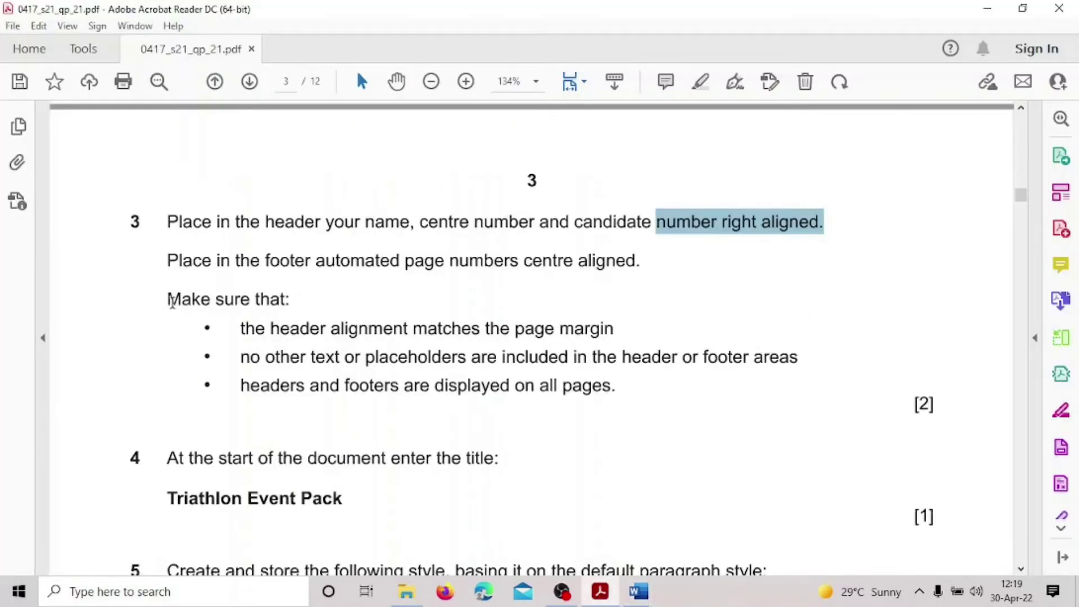
{"action": "left_click_drag", "start_coordinate": [317, 261], "coordinate": [572, 262]}
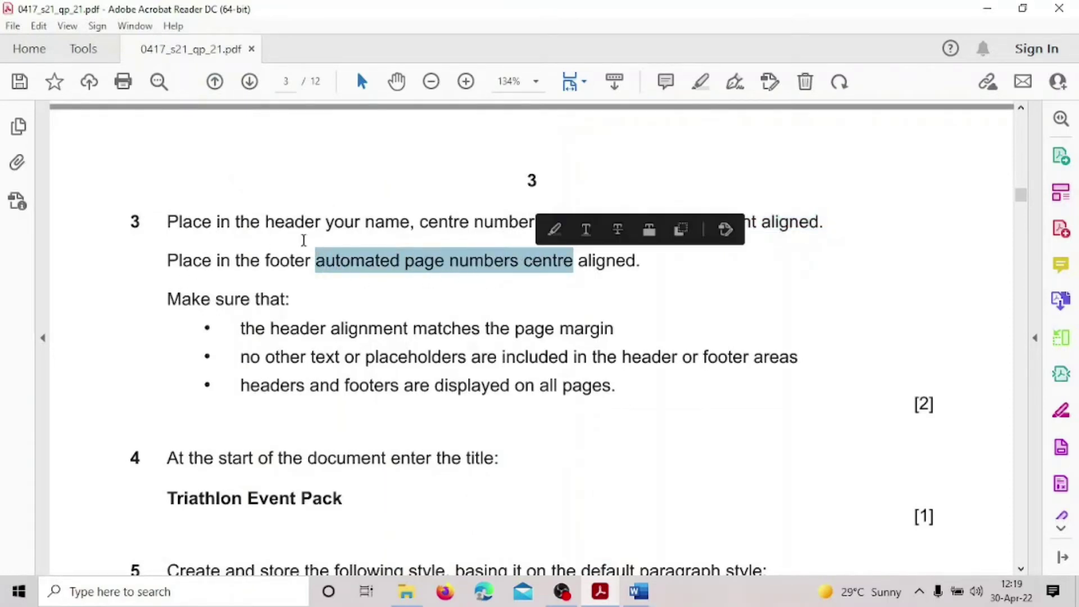
{"action": "left_click_drag", "start_coordinate": [236, 222], "coordinate": [399, 259]}
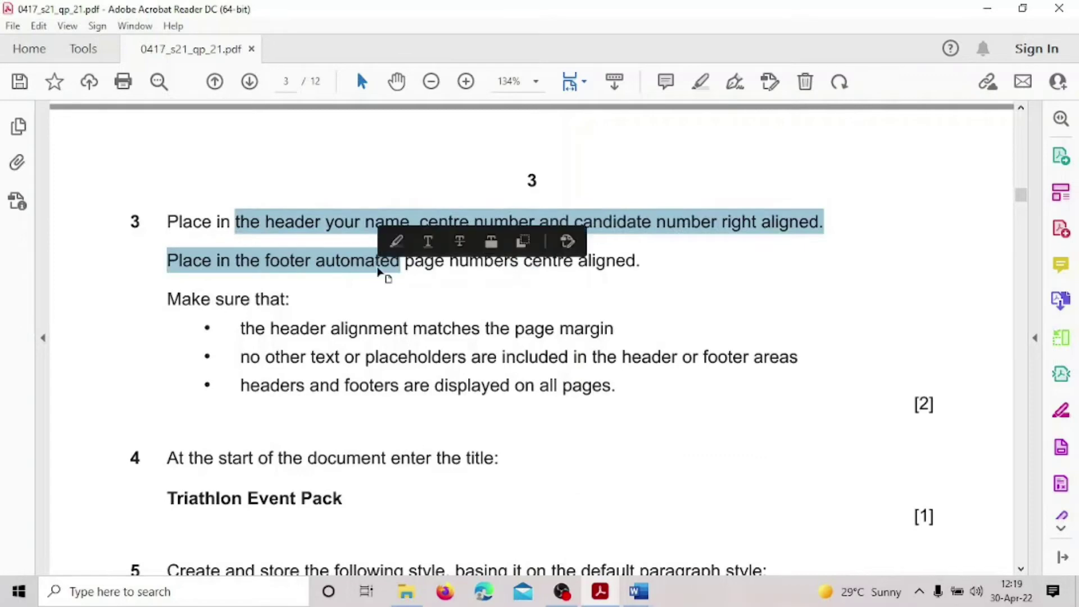
{"action": "left_click", "coordinate": [397, 241]}
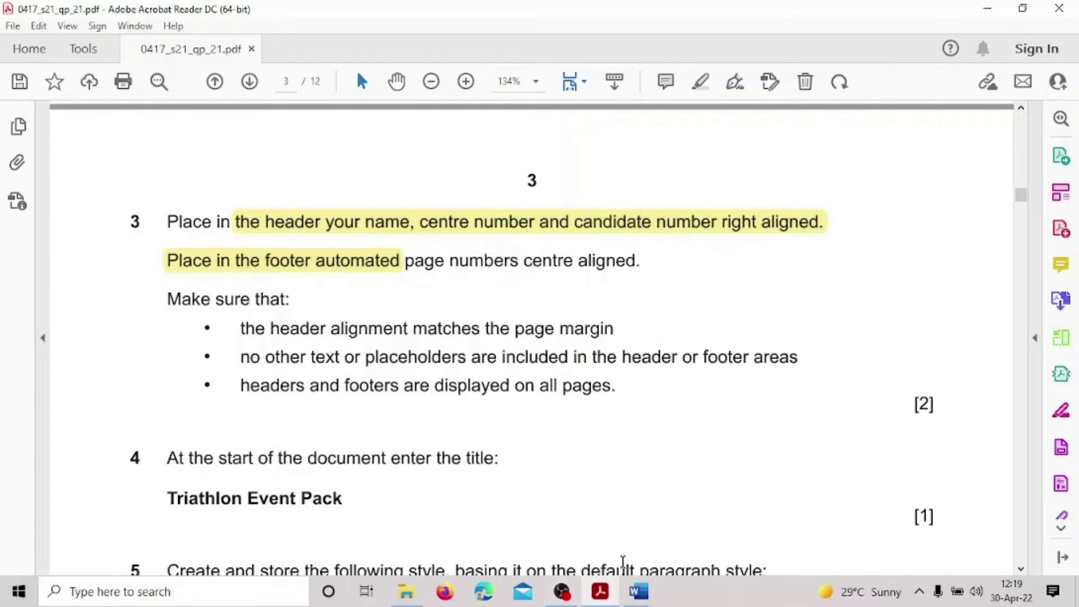
{"action": "mouse_move", "coordinate": [640, 592]}
{"action": "left_click", "coordinate": [784, 525]}
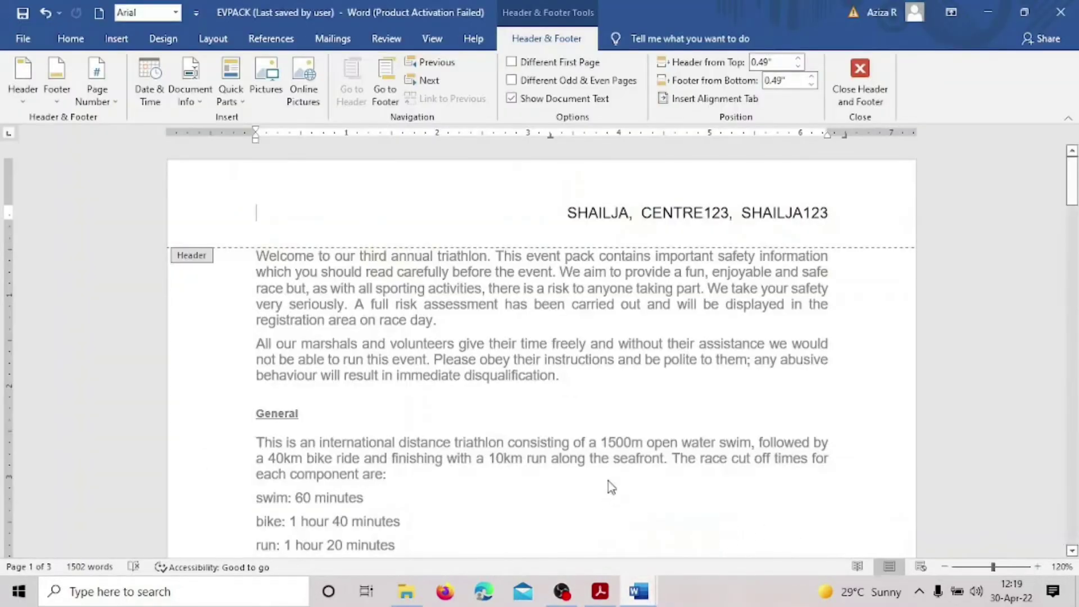
- Close the header and add a Blank (Three Columns) footer, selecting its centre placeholder
{"action": "double_click", "coordinate": [498, 336]}
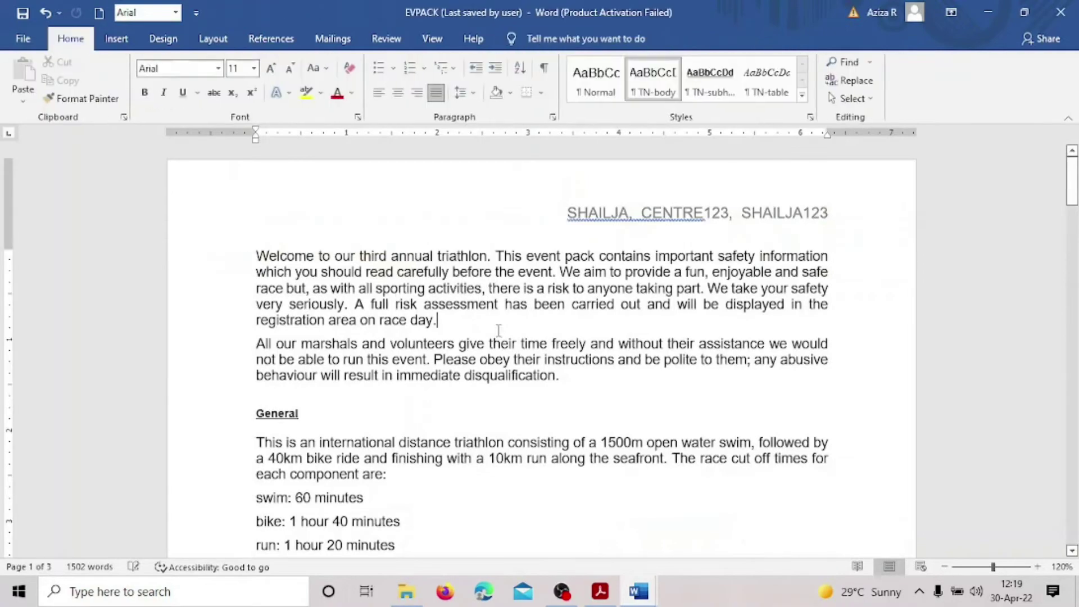
{"action": "scroll", "coordinate": [499, 331], "scroll_direction": "down", "scroll_amount": 15}
{"action": "scroll", "coordinate": [554, 295], "scroll_direction": "up", "scroll_amount": 3}
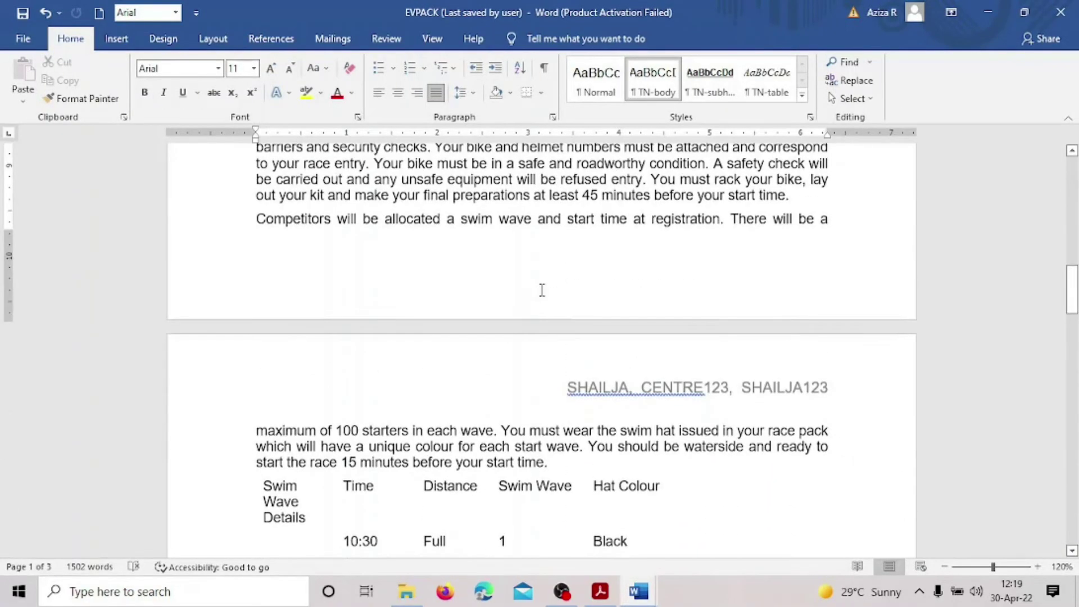
{"action": "left_click", "coordinate": [124, 36]}
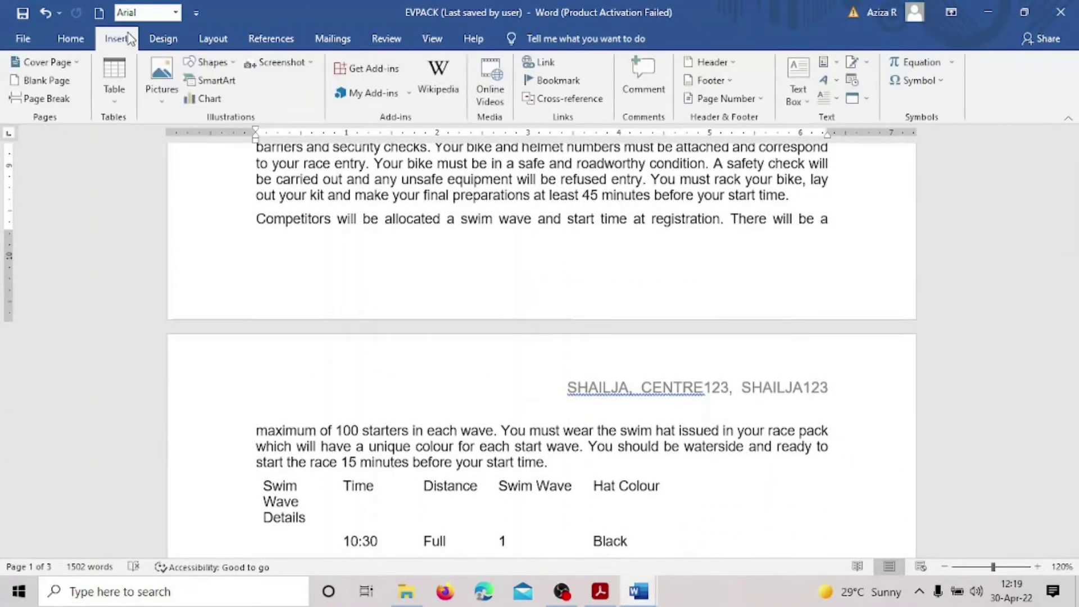
{"action": "left_click", "coordinate": [735, 84]}
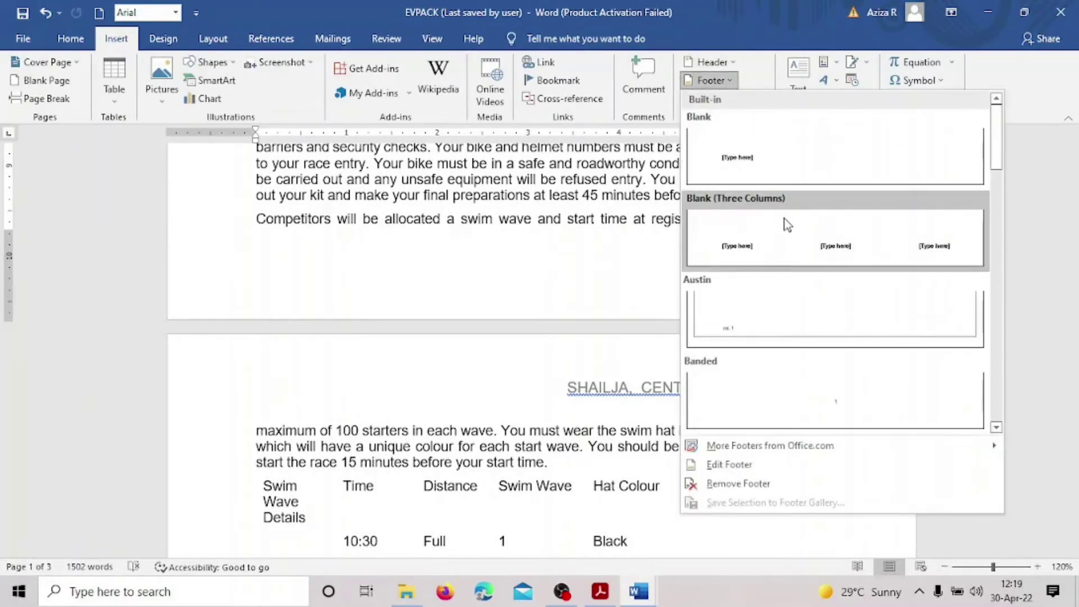
{"action": "left_click", "coordinate": [846, 245]}
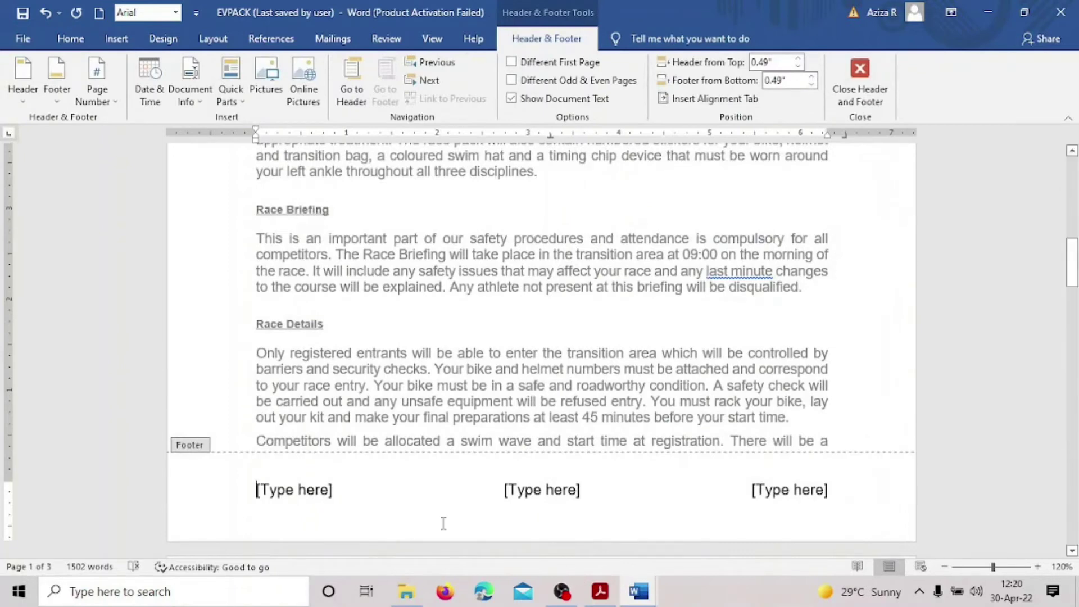
{"action": "left_click", "coordinate": [534, 492]}
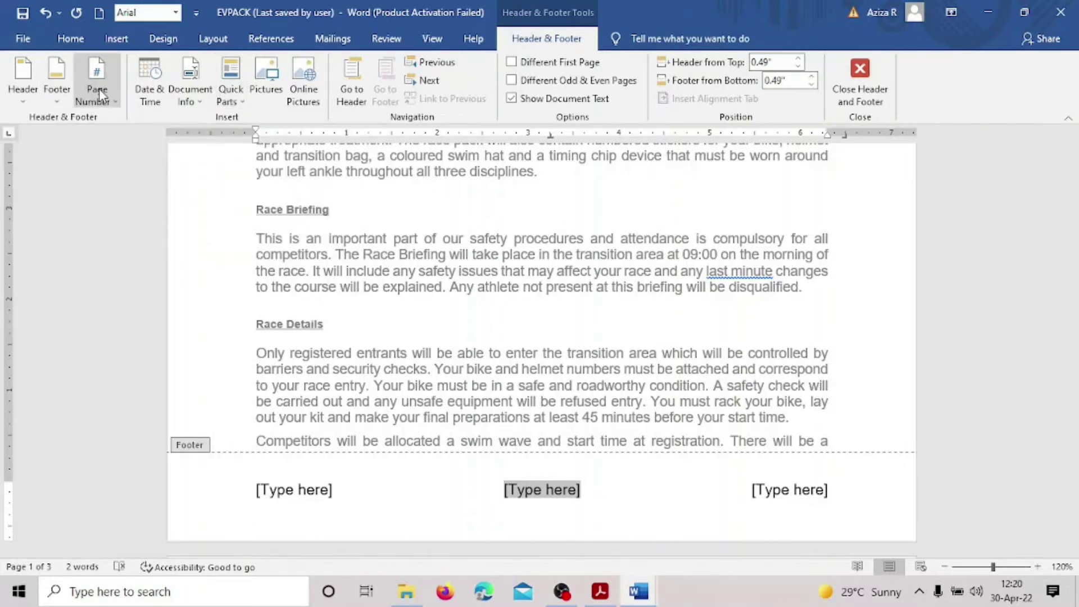
- Recheck task 3 in Acrobat Reader, insert the centred Plain Number 2 page number at the bottom of EVPACK's pages, and close the footer
{"action": "left_click", "coordinate": [599, 591]}
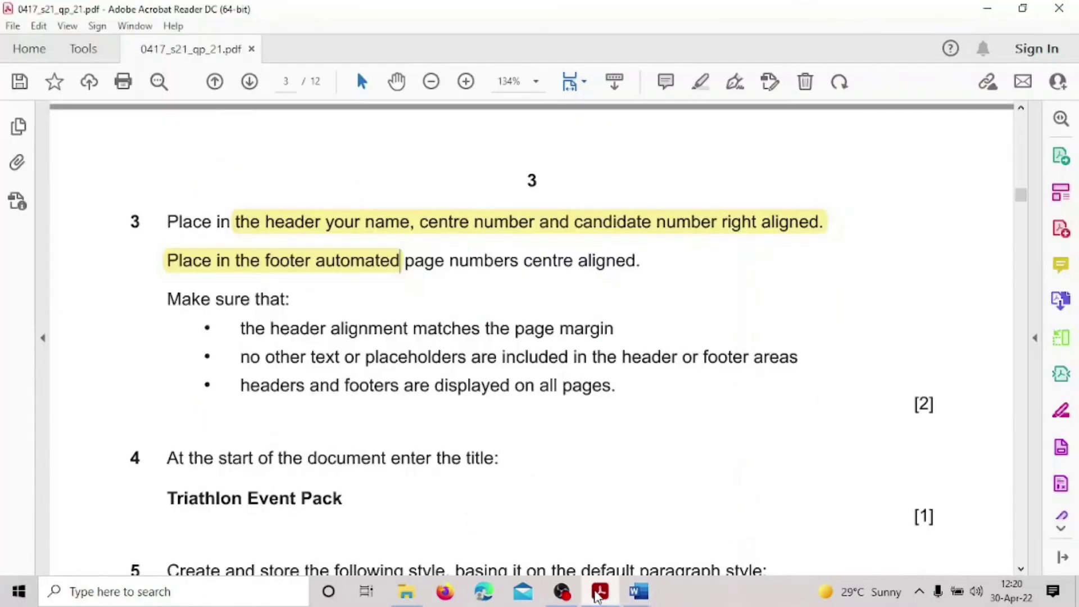
{"action": "left_click", "coordinate": [599, 593]}
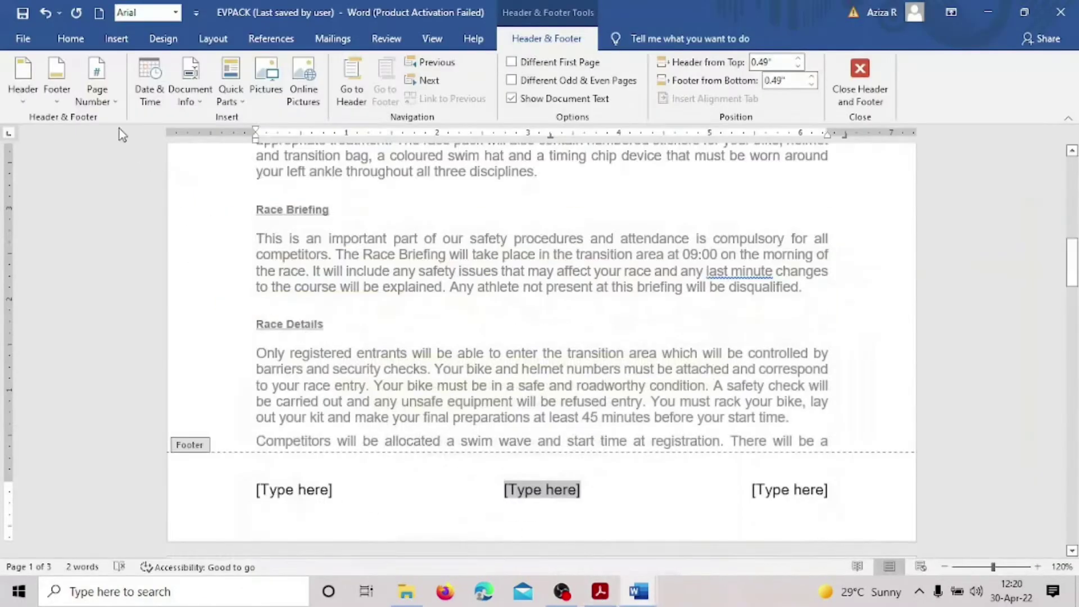
{"action": "left_click", "coordinate": [95, 71]}
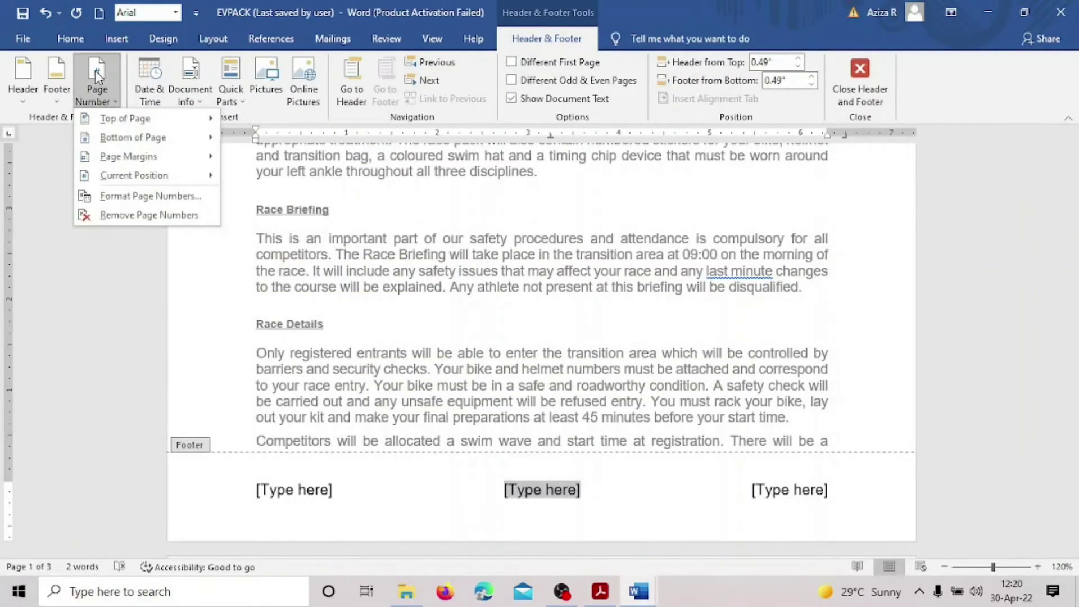
{"action": "mouse_move", "coordinate": [186, 140]}
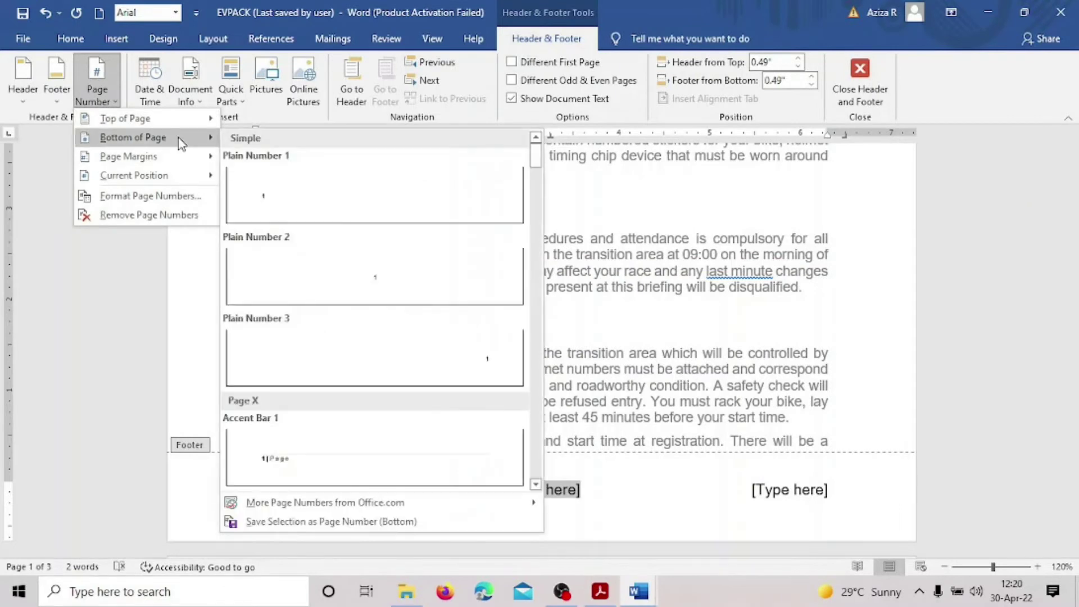
{"action": "left_click", "coordinate": [375, 283]}
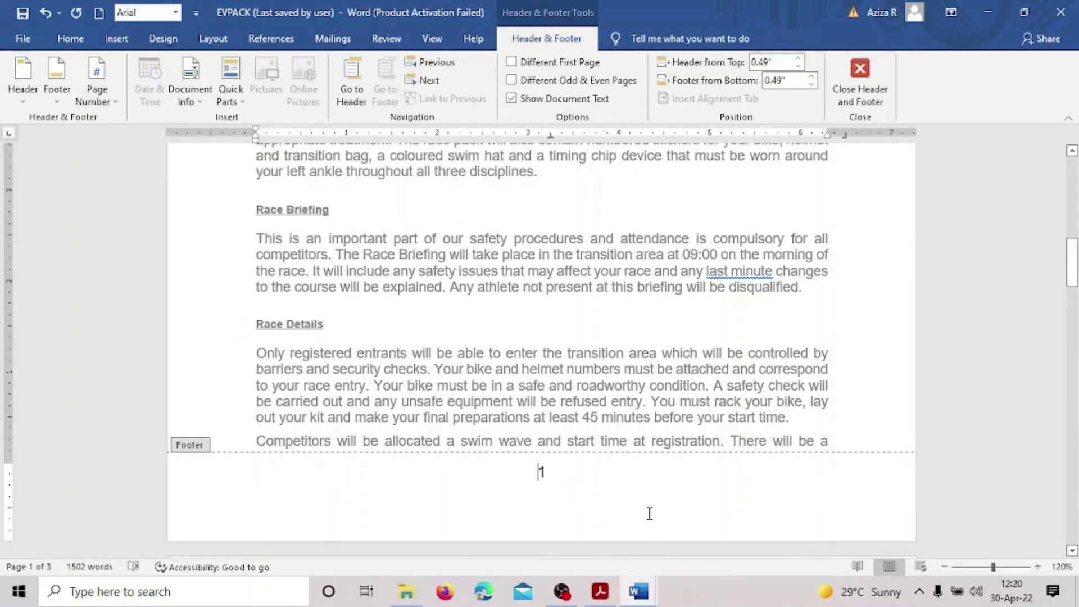
{"action": "double_click", "coordinate": [674, 348]}
- Check the header and footer page numbers throughout EVPACK against the task 3 requirements in Acrobat Reader
{"action": "scroll", "coordinate": [677, 348], "scroll_direction": "down", "scroll_amount": 10}
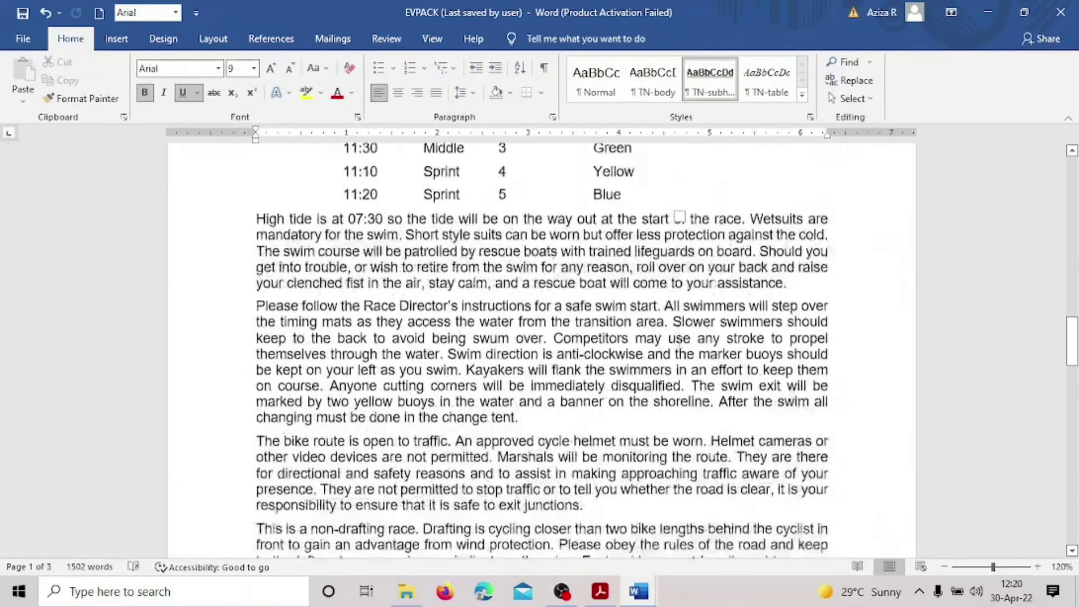
{"action": "scroll", "coordinate": [681, 348], "scroll_direction": "down", "scroll_amount": 1}
{"action": "scroll", "coordinate": [592, 242], "scroll_direction": "down", "scroll_amount": 10}
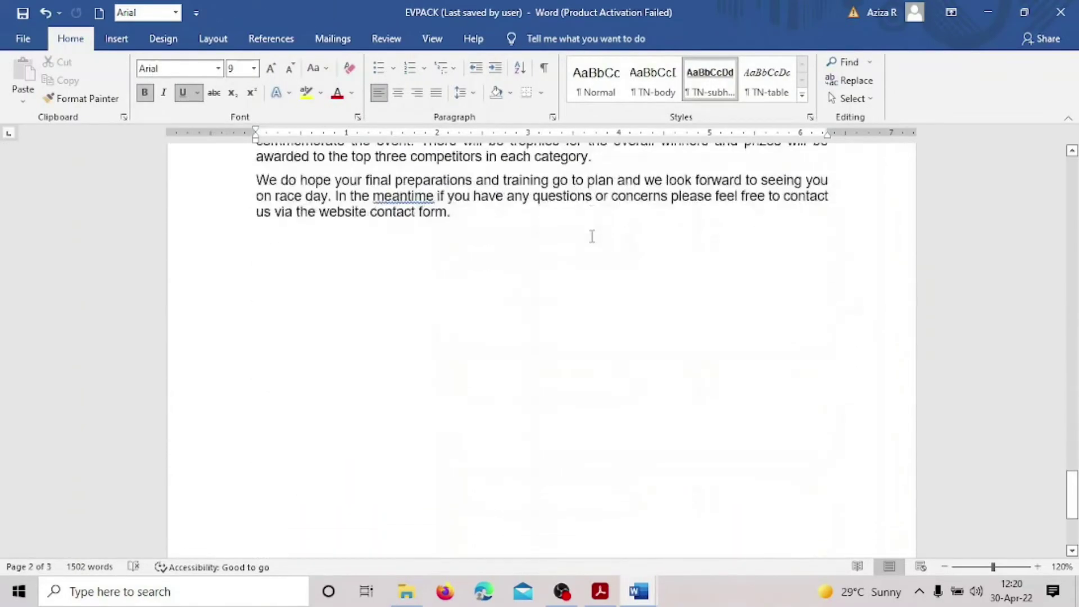
{"action": "scroll", "coordinate": [575, 470], "scroll_direction": "up", "scroll_amount": 20}
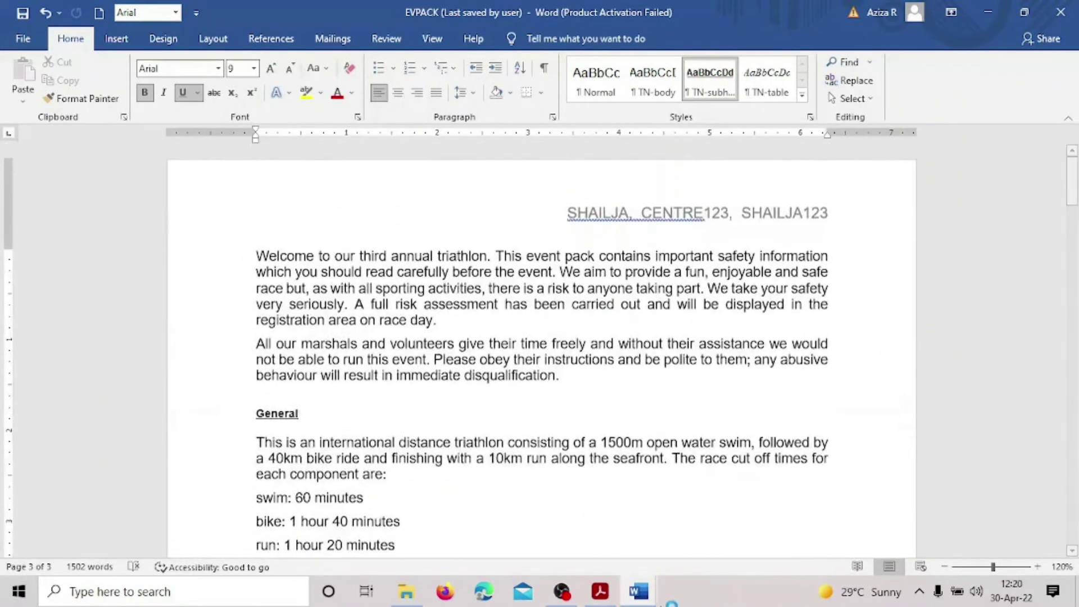
{"action": "left_click", "coordinate": [600, 592]}
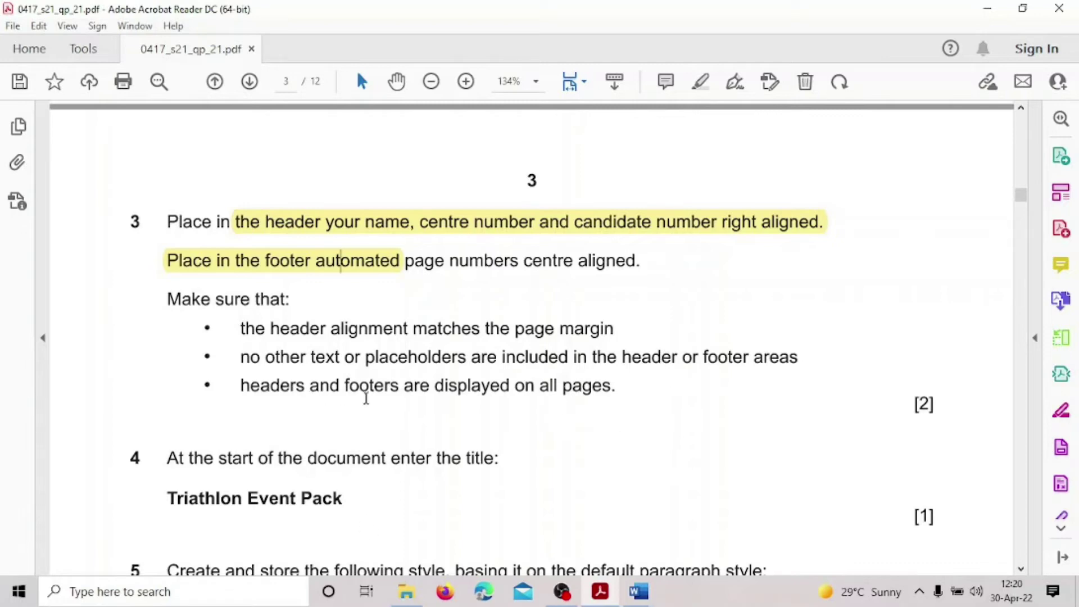
{"action": "left_click", "coordinate": [639, 592]}
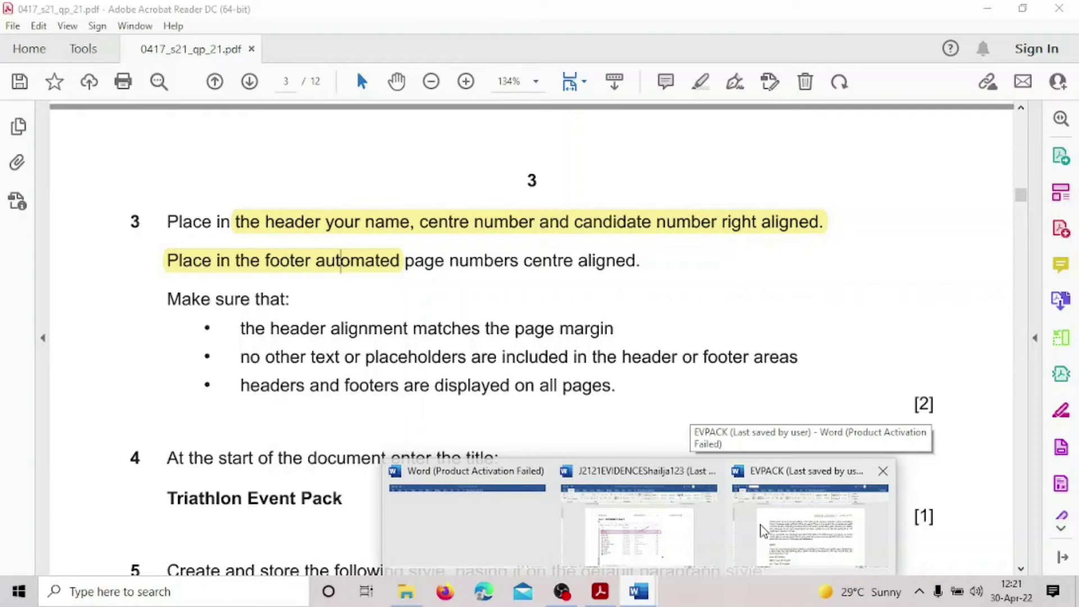
{"action": "left_click", "coordinate": [763, 530]}
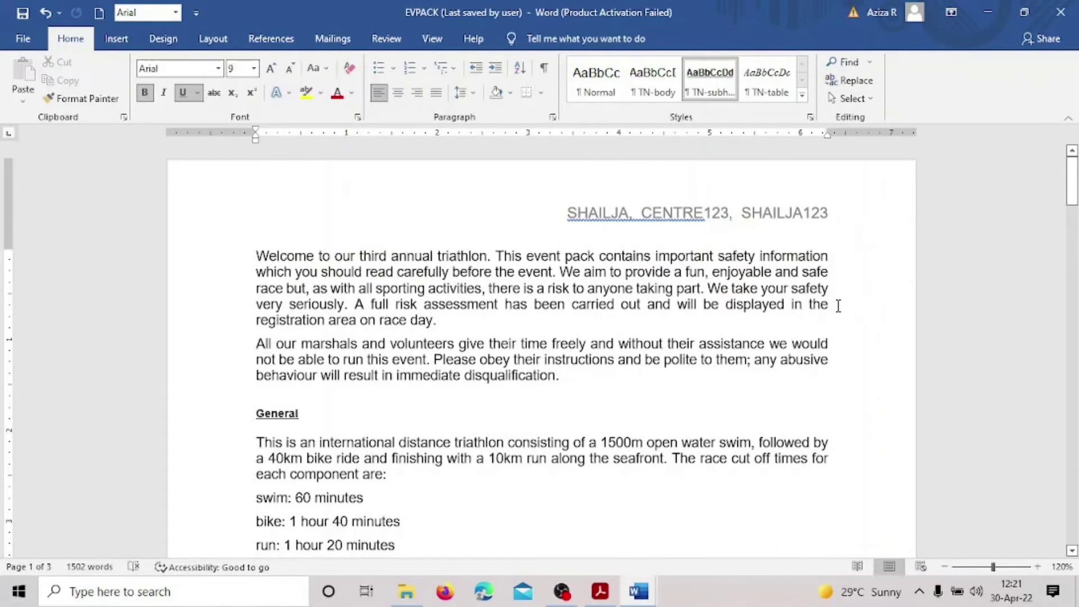
{"action": "scroll", "coordinate": [831, 469], "scroll_direction": "down", "scroll_amount": 15}
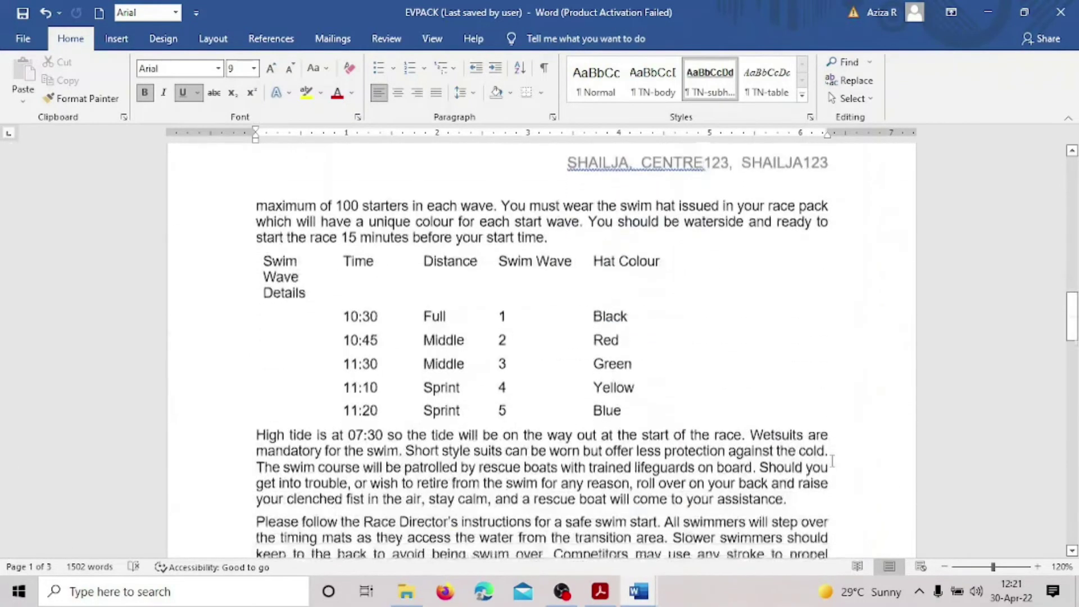
{"action": "left_click", "coordinate": [601, 593]}
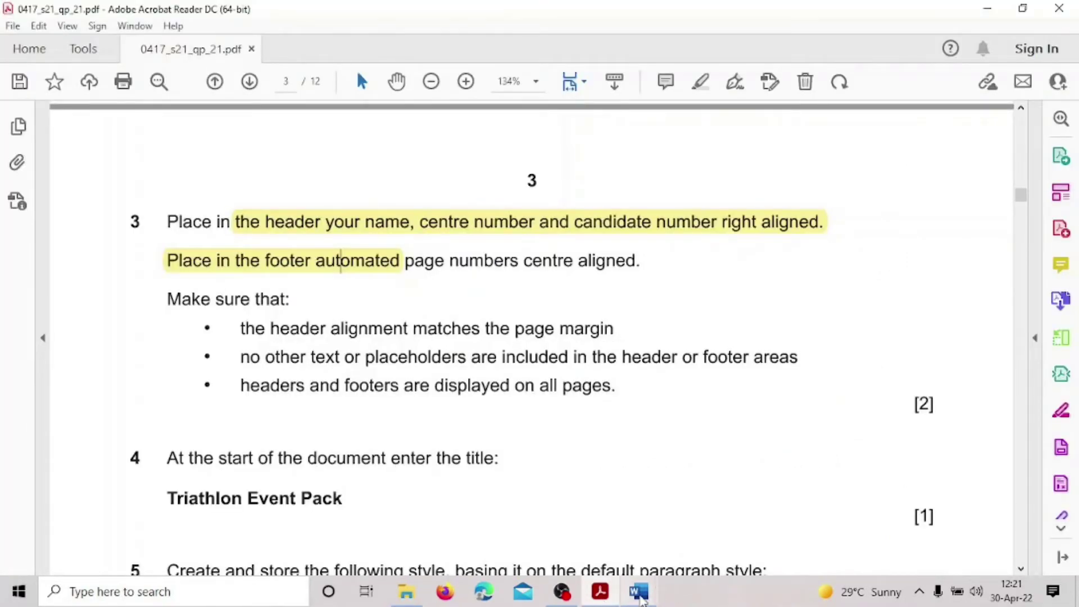
{"action": "mouse_move", "coordinate": [641, 592]}
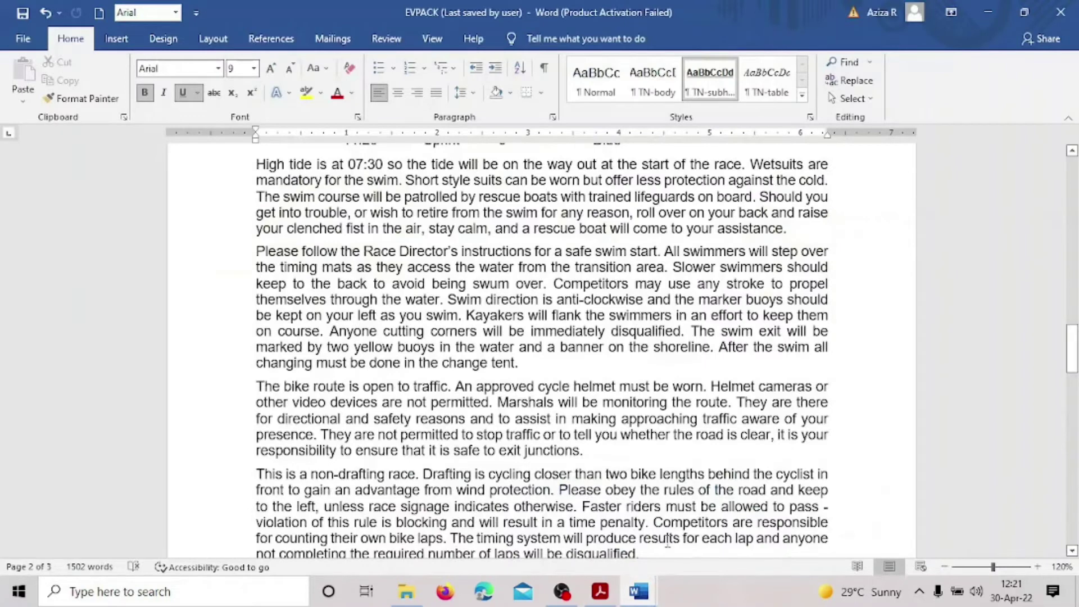
- In Acrobat Reader, highlight task 3's checklist from "that:" to "headers" and bring task 4 into view
{"action": "left_click", "coordinate": [600, 592]}
{"action": "left_click_drag", "start_coordinate": [247, 304], "coordinate": [308, 387]}
{"action": "left_click", "coordinate": [313, 360]}
{"action": "scroll", "coordinate": [317, 362], "scroll_direction": "down", "scroll_amount": 3}
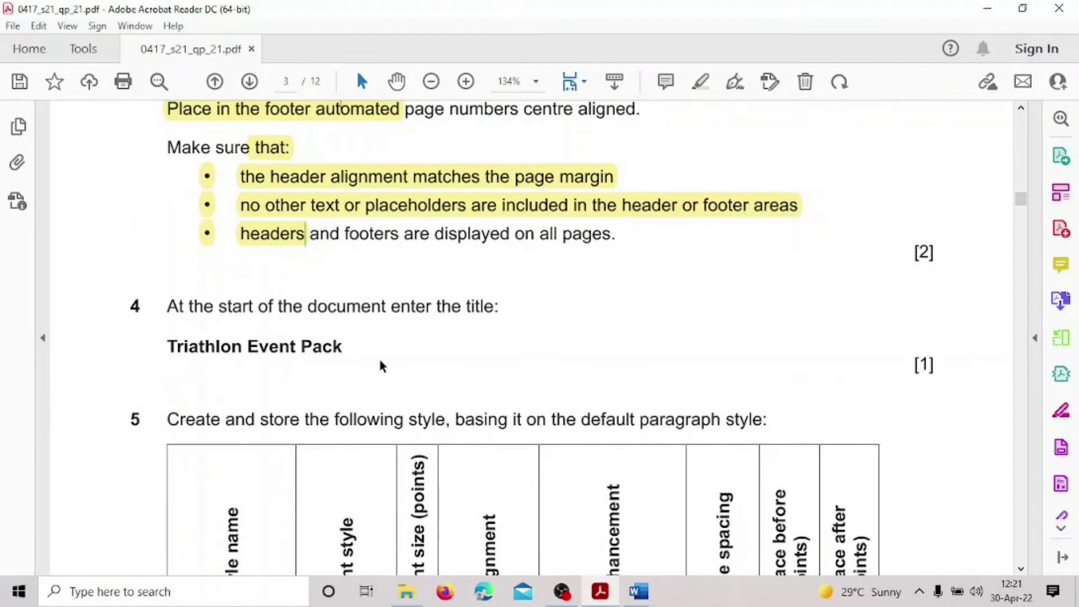
- Return to EVPACK in Word and insert an empty line above the opening "Welcome to our third annual triathlon" paragraph
{"action": "left_click", "coordinate": [638, 592]}
{"action": "left_click", "coordinate": [737, 558]}
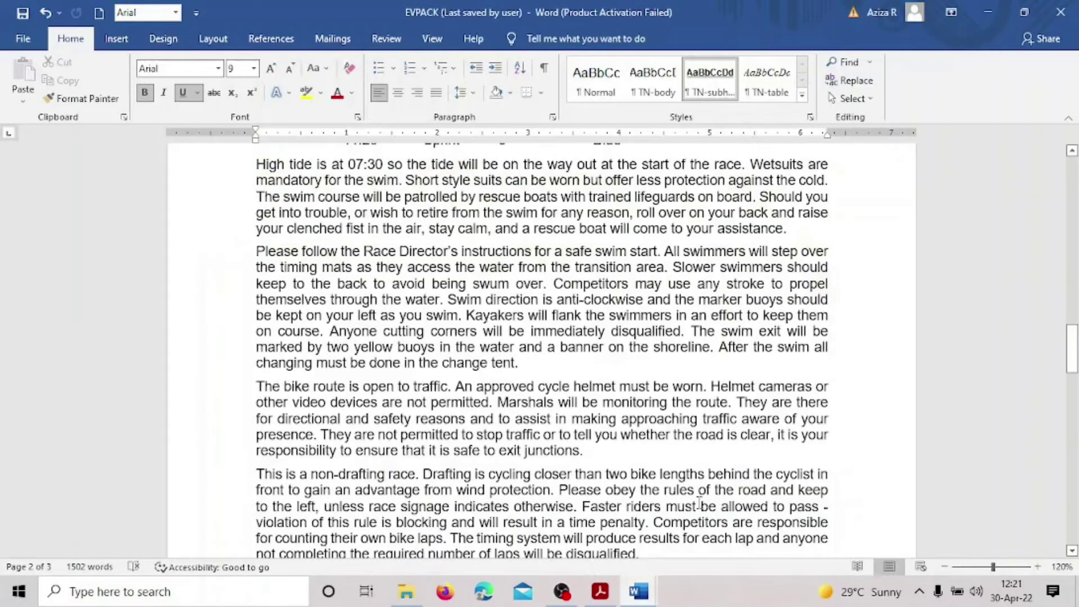
{"action": "scroll", "coordinate": [3, 277], "scroll_direction": "up", "scroll_amount": 15}
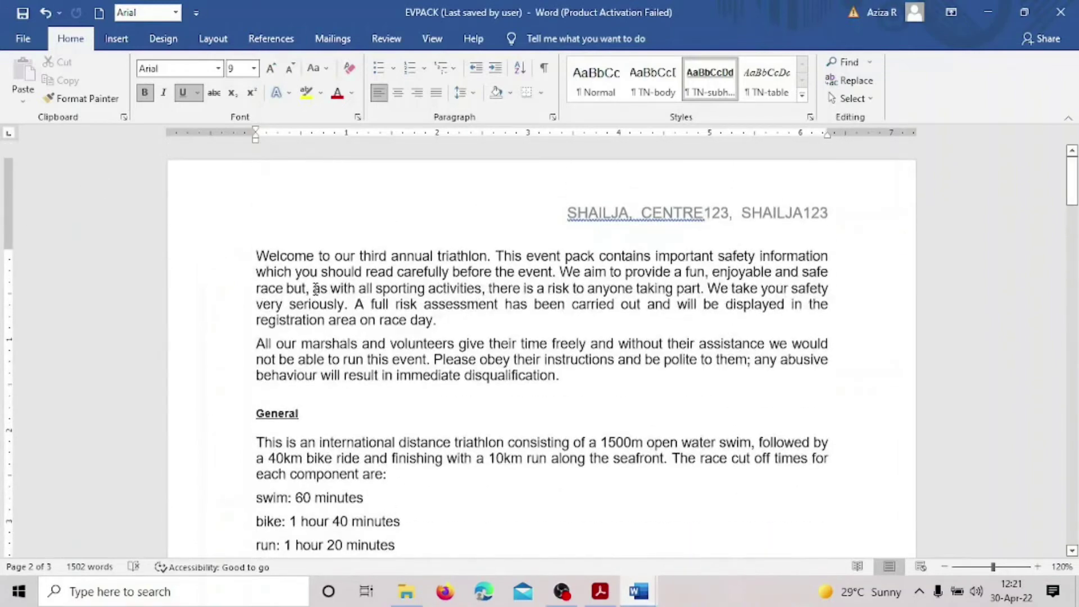
{"action": "left_click", "coordinate": [259, 255]}
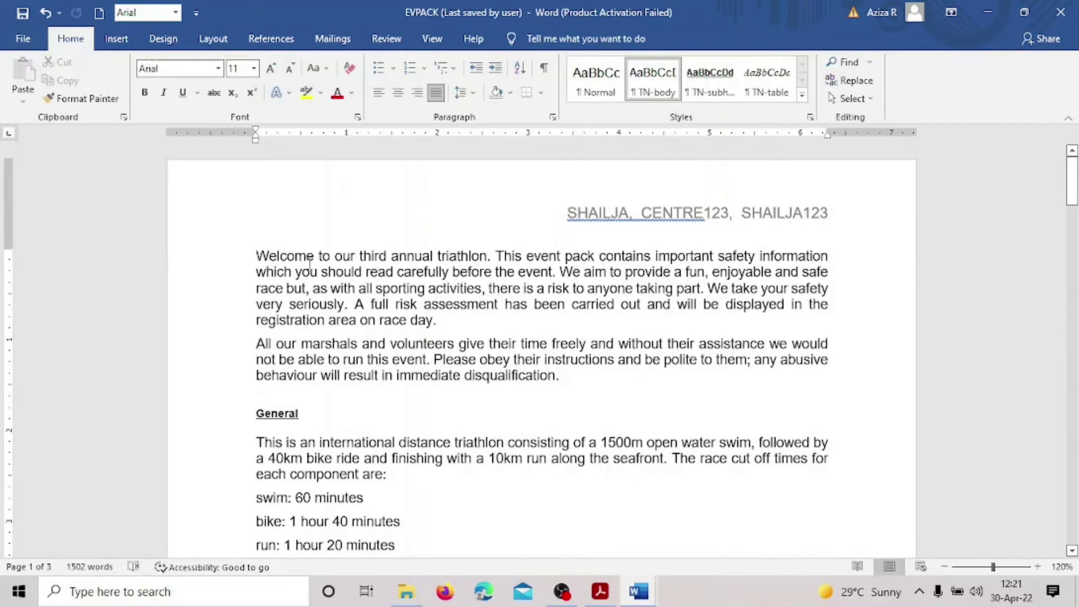
{"action": "key", "text": "Return"}
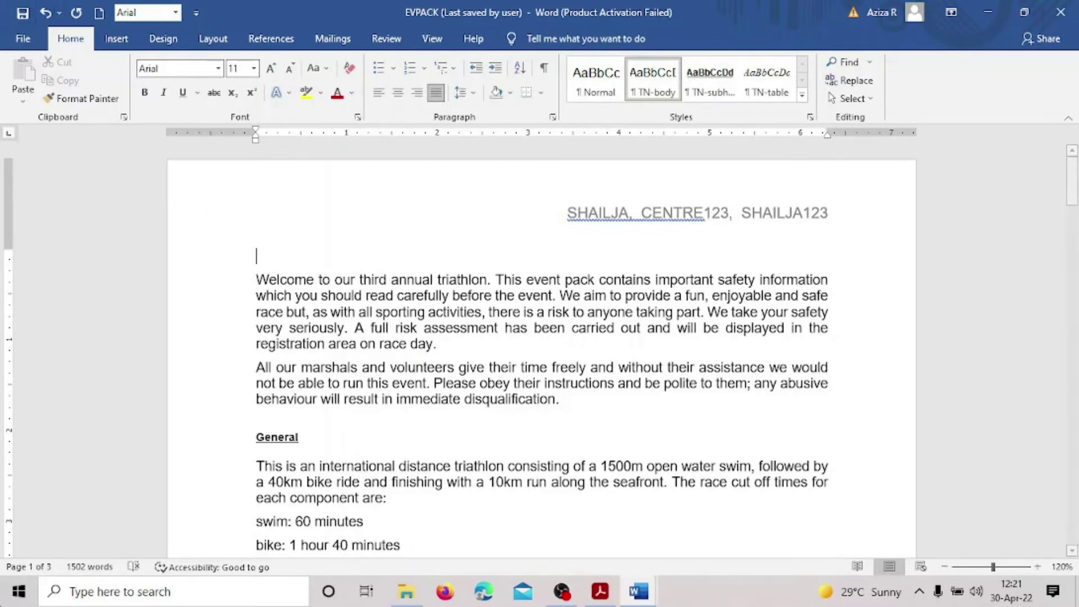
- Check the title wording in task 4 and enter "Triathlon Event Pack" on the empty first line of EVPACK
{"action": "left_click", "coordinate": [602, 597]}
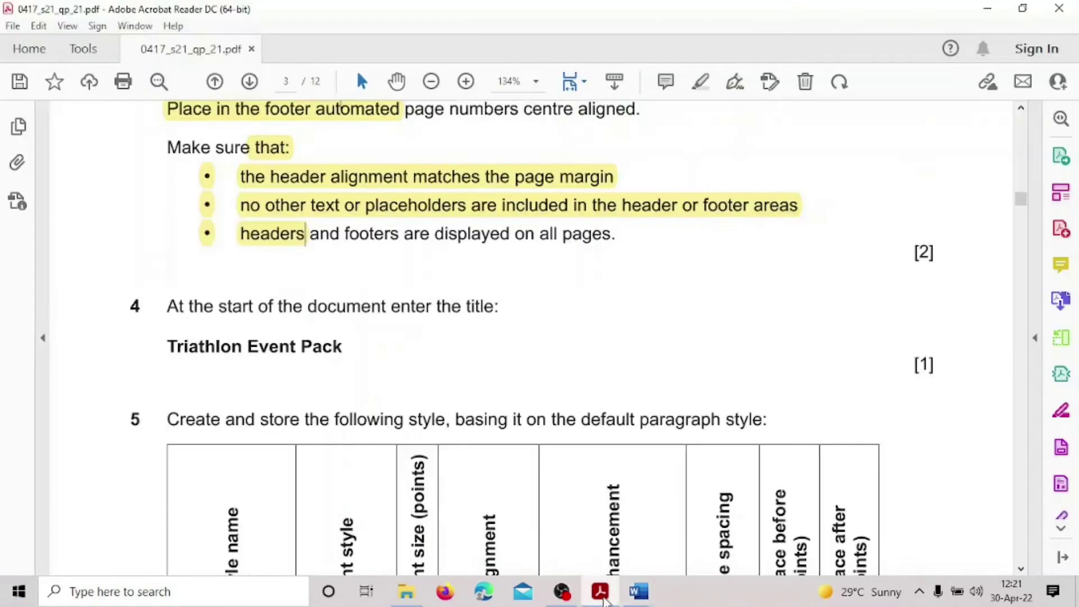
{"action": "left_click", "coordinate": [639, 591]}
{"action": "type", "text": "Tria"}
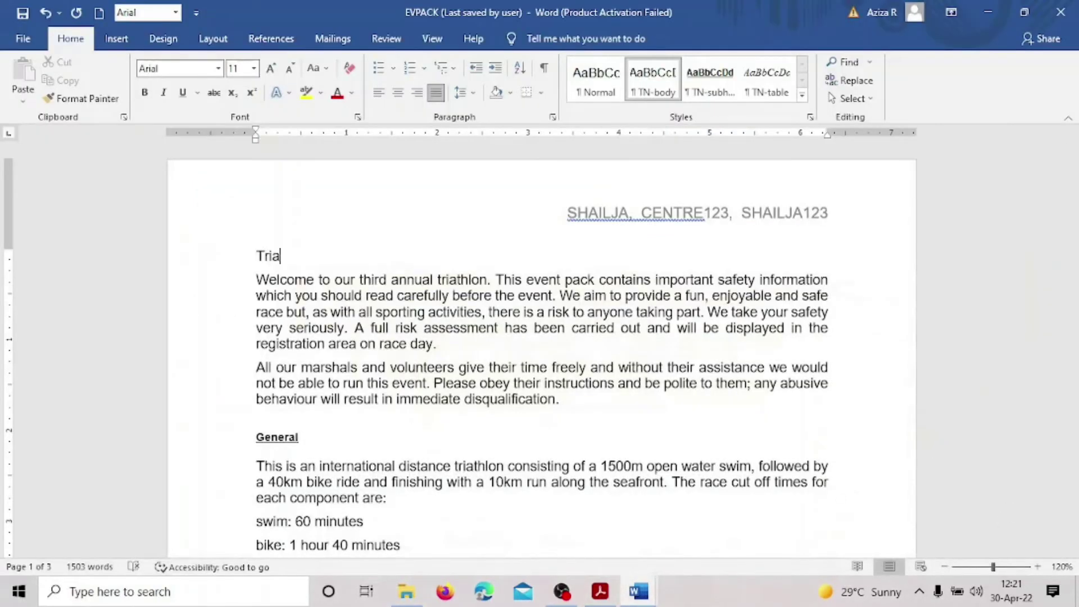
{"action": "type", "text": "ng"}
{"action": "key", "text": "BackSpace"}
{"action": "key", "text": "BackSpace"}
{"action": "key", "text": "BackSpace"}
{"action": "type", "text": "hlon"}
{"action": "key", "text": "BackSpace"}
{"action": "key", "text": "BackSpace"}
{"action": "key", "text": "BackSpace"}
{"action": "key", "text": "BackSpace"}
{"action": "key", "text": "BackSpace"}
{"action": "key", "text": "BackSpace"}
{"action": "type", "text": "thlon Event Pack"}
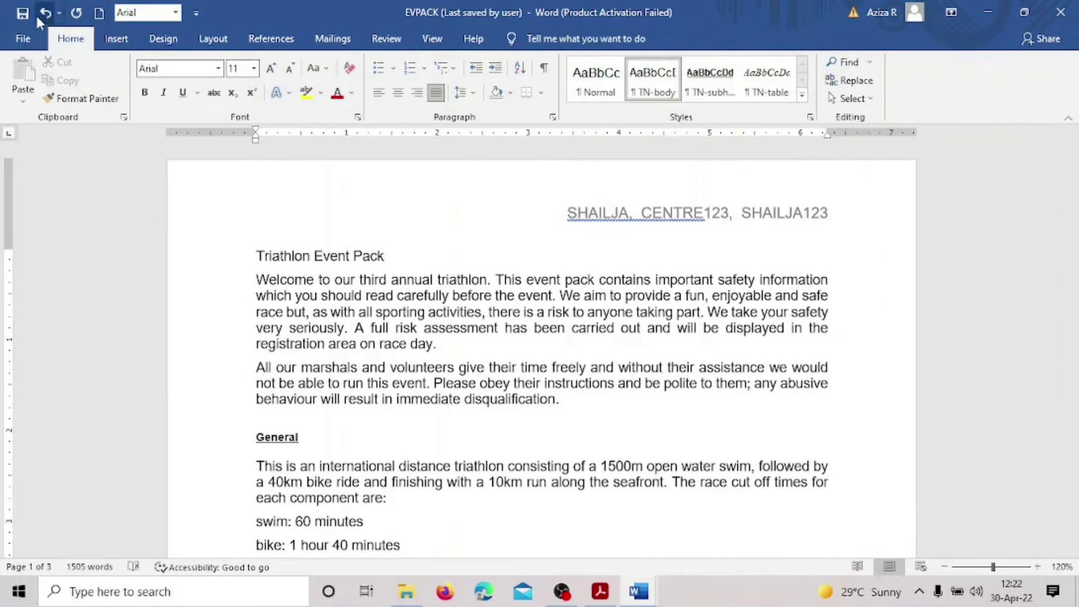
{"action": "left_click", "coordinate": [638, 591]}
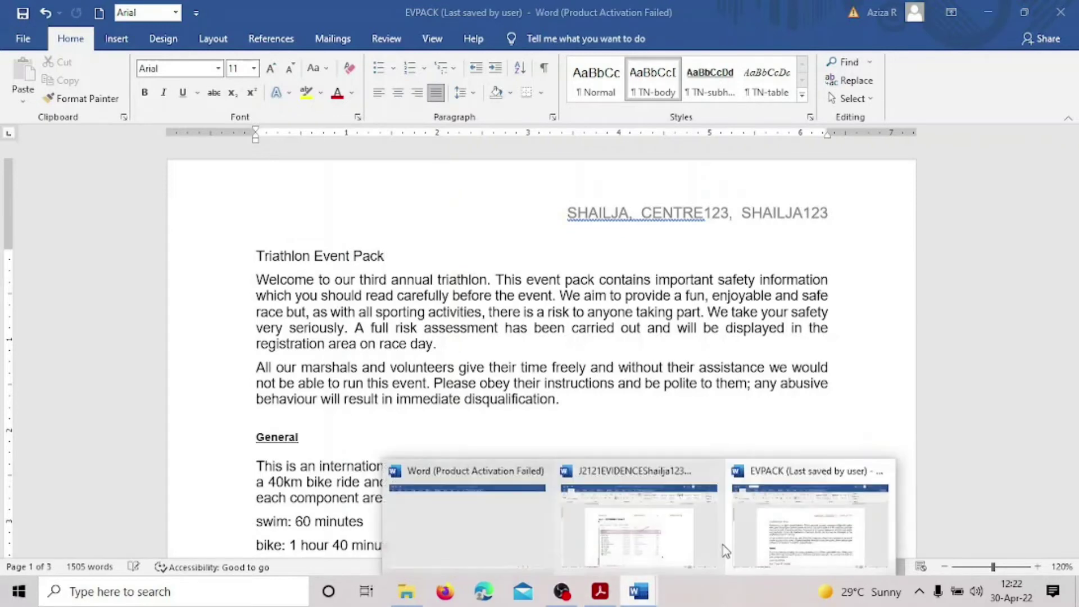
{"action": "left_click", "coordinate": [727, 551]}
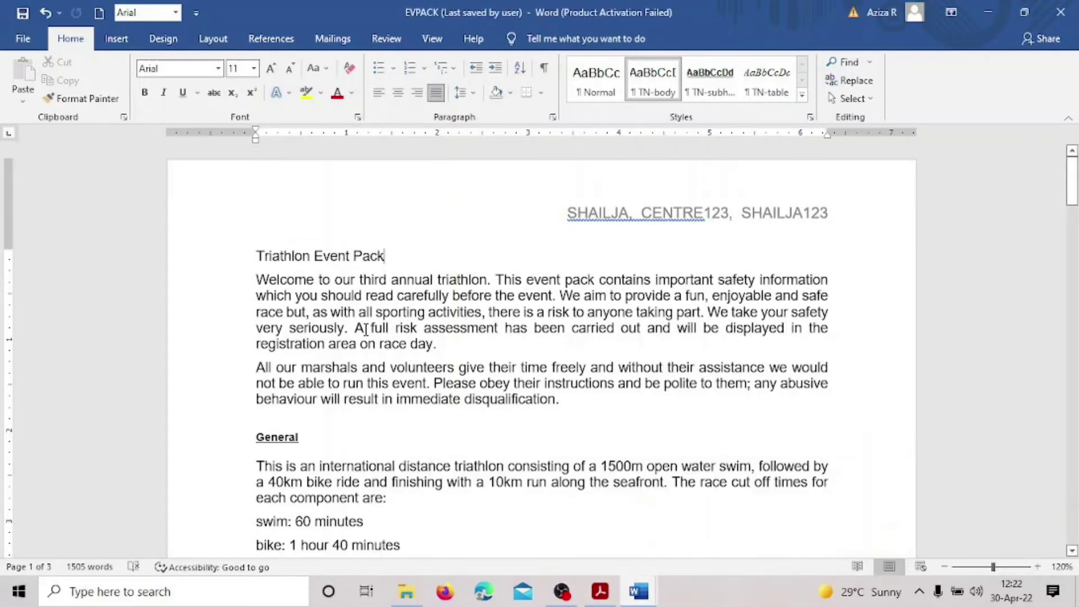
- In Acrobat Reader, highlight task 4 from "At the start" to "Triathlon Event" and read the TN-title style settings in task 5
{"action": "left_click", "coordinate": [610, 595]}
{"action": "left_click_drag", "start_coordinate": [138, 288], "coordinate": [297, 349]}
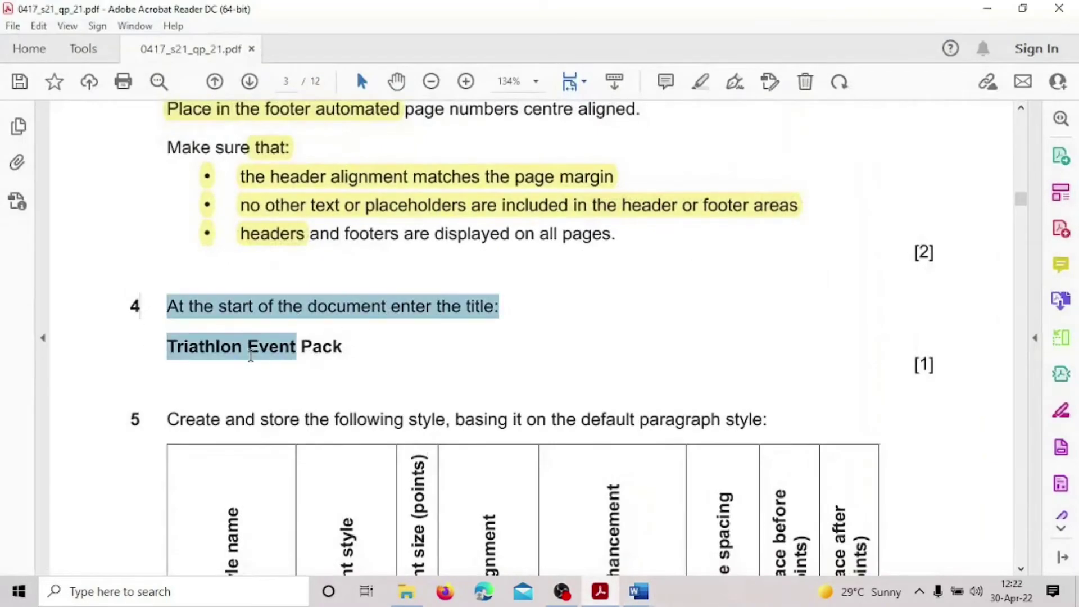
{"action": "left_click", "coordinate": [299, 330]}
{"action": "scroll", "coordinate": [403, 327], "scroll_direction": "down", "scroll_amount": 3}
{"action": "scroll", "coordinate": [403, 327], "scroll_direction": "down", "scroll_amount": 1}
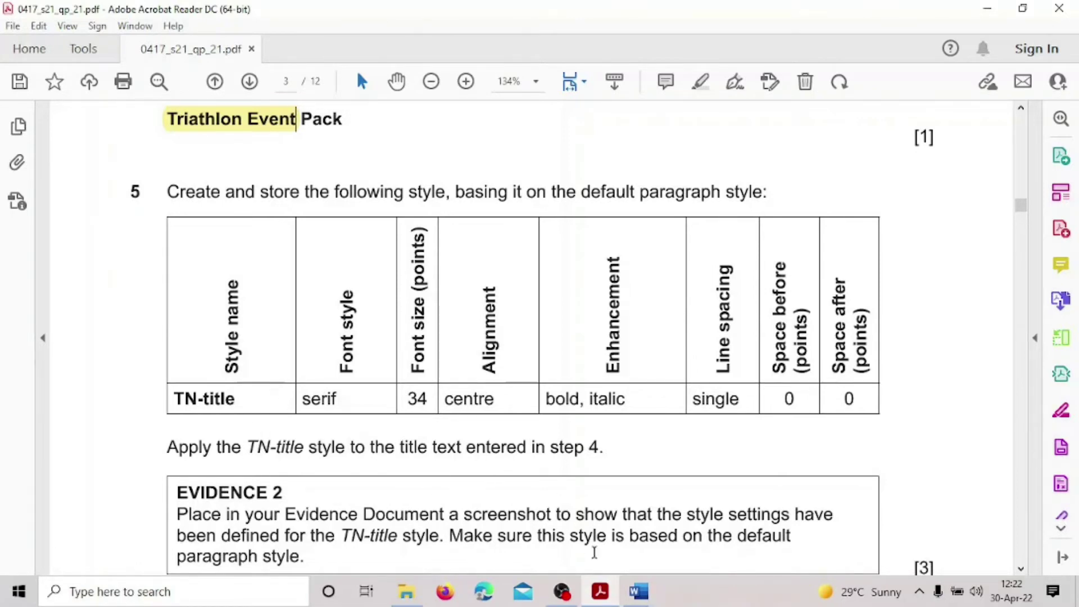
- Return to EVPACK in Word and look through its pages to the footer of the last page
{"action": "mouse_move", "coordinate": [638, 591]}
{"action": "left_click", "coordinate": [792, 529]}
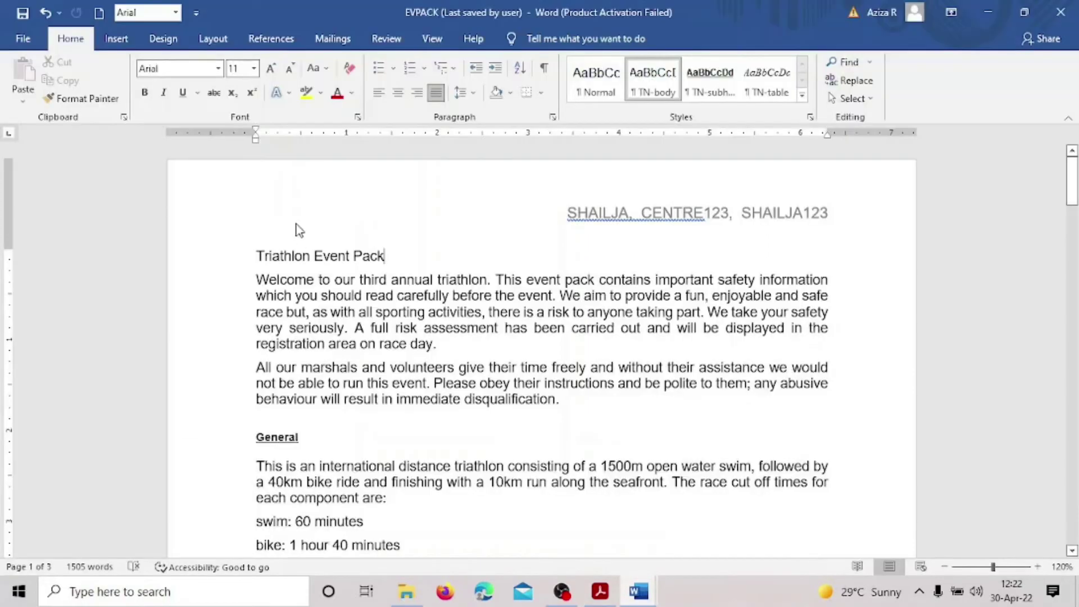
{"action": "scroll", "coordinate": [395, 300], "scroll_direction": "down", "scroll_amount": 10}
{"action": "scroll", "coordinate": [397, 303], "scroll_direction": "down", "scroll_amount": 20}
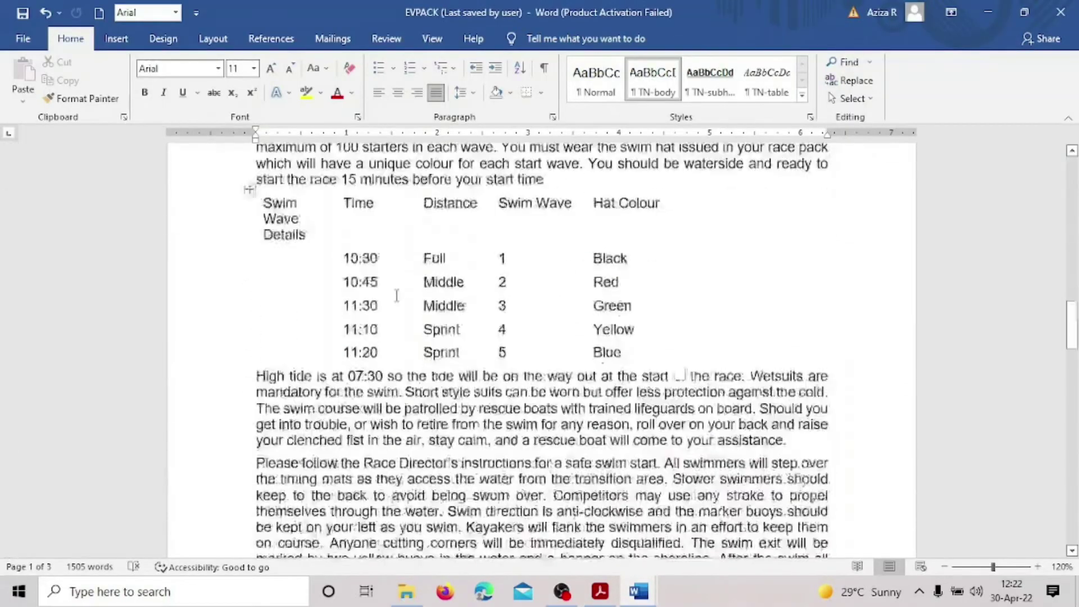
{"action": "scroll", "coordinate": [388, 300], "scroll_direction": "down", "scroll_amount": 5}
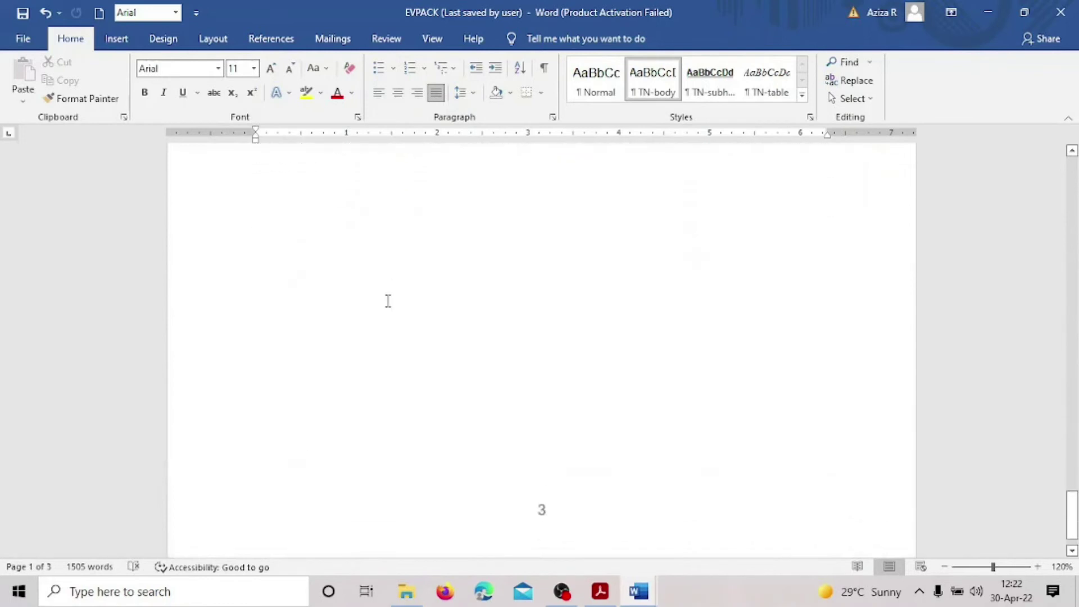
{"action": "scroll", "coordinate": [308, 234], "scroll_direction": "up", "scroll_amount": 3}
{"action": "left_click", "coordinate": [301, 227]}
{"action": "double_click", "coordinate": [282, 256]}
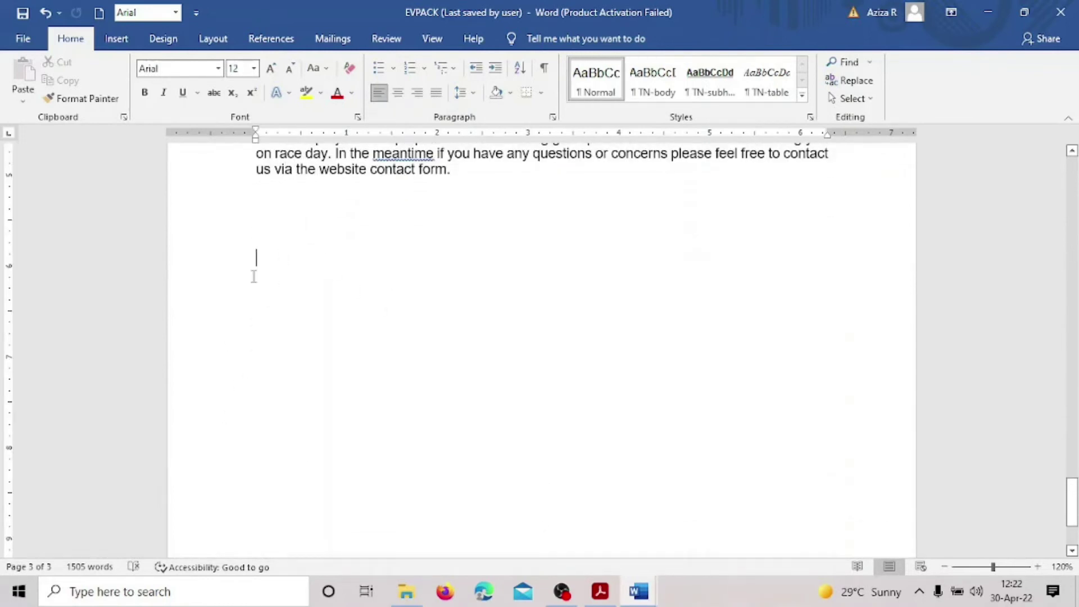
{"action": "key", "text": "ctrl+z"}
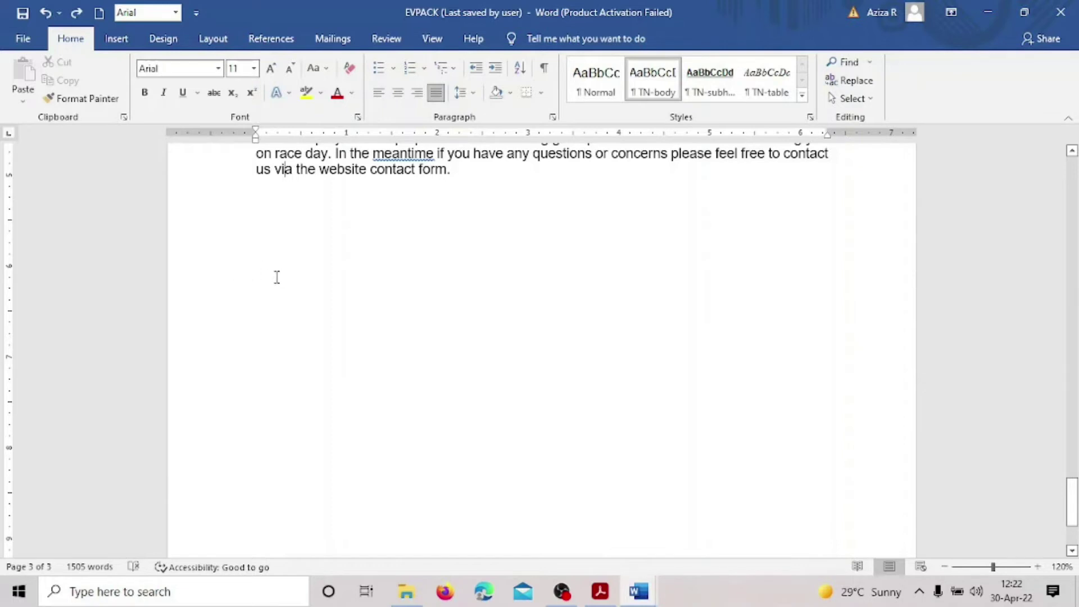
- Add empty lines below the closing paragraph on the last page of EVPACK and save the document
{"action": "key", "text": "shift+Up"}
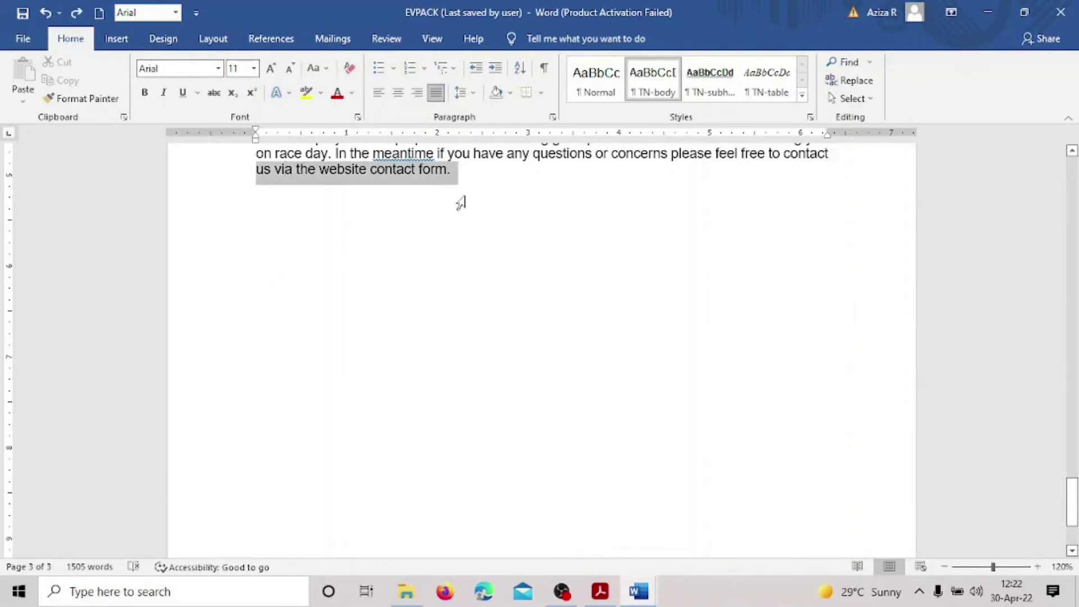
{"action": "left_click", "coordinate": [464, 185]}
{"action": "key", "text": "Return"}
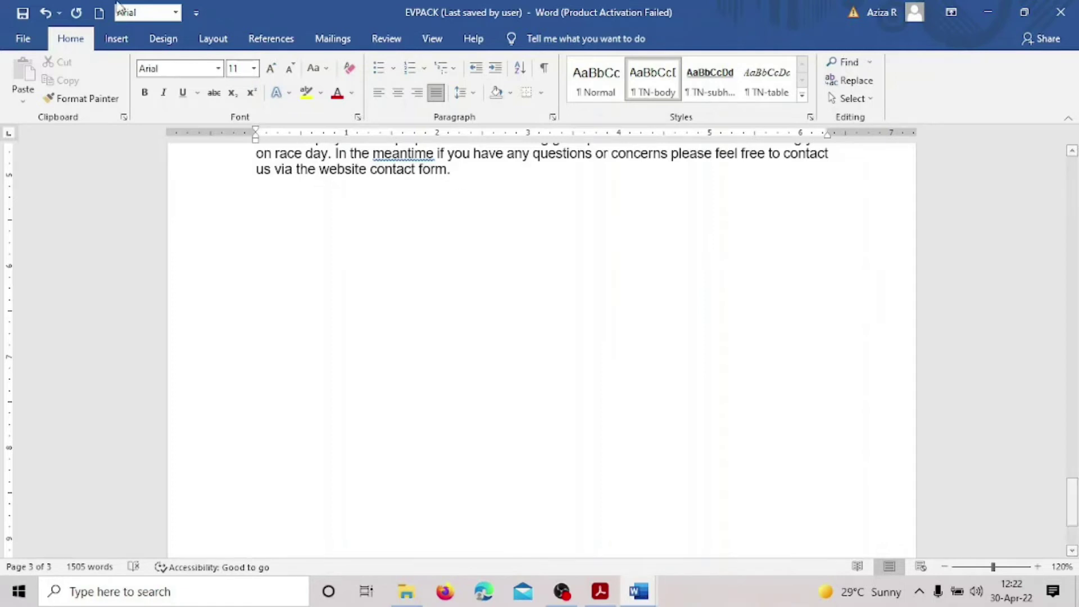
{"action": "key", "text": "ctrl+s"}
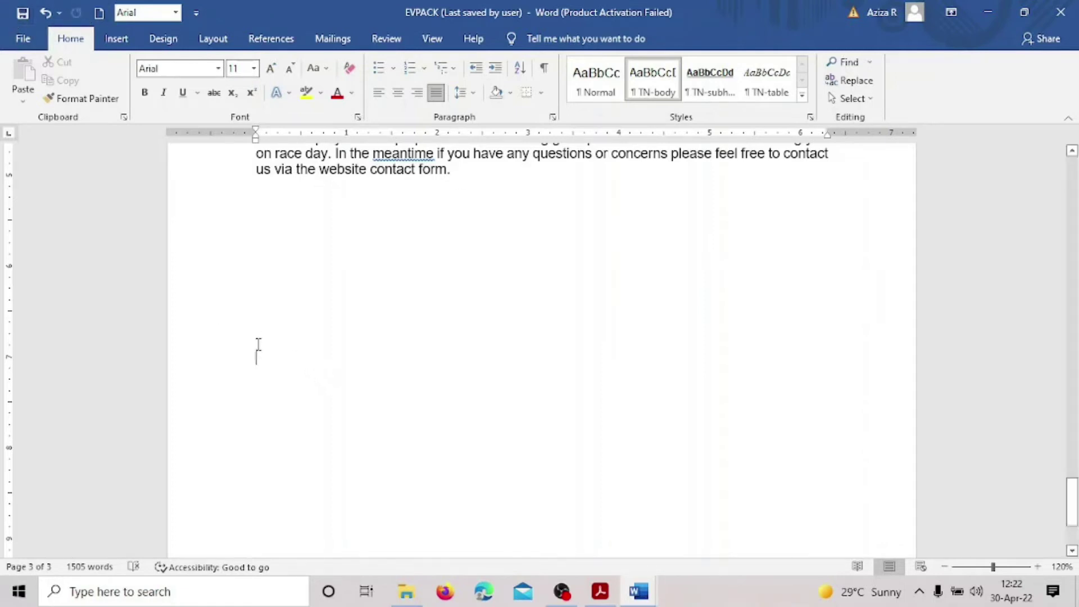
- Start a new style named "TN-title", checking the name in task 5, and open its full formatting settings
{"action": "left_click", "coordinate": [802, 95]}
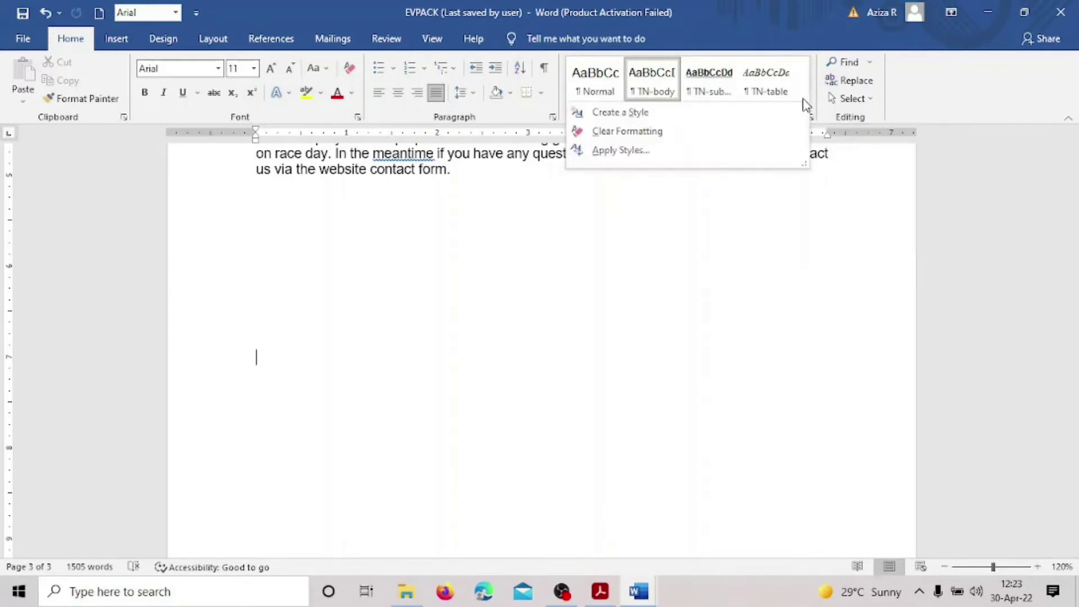
{"action": "left_click", "coordinate": [624, 112]}
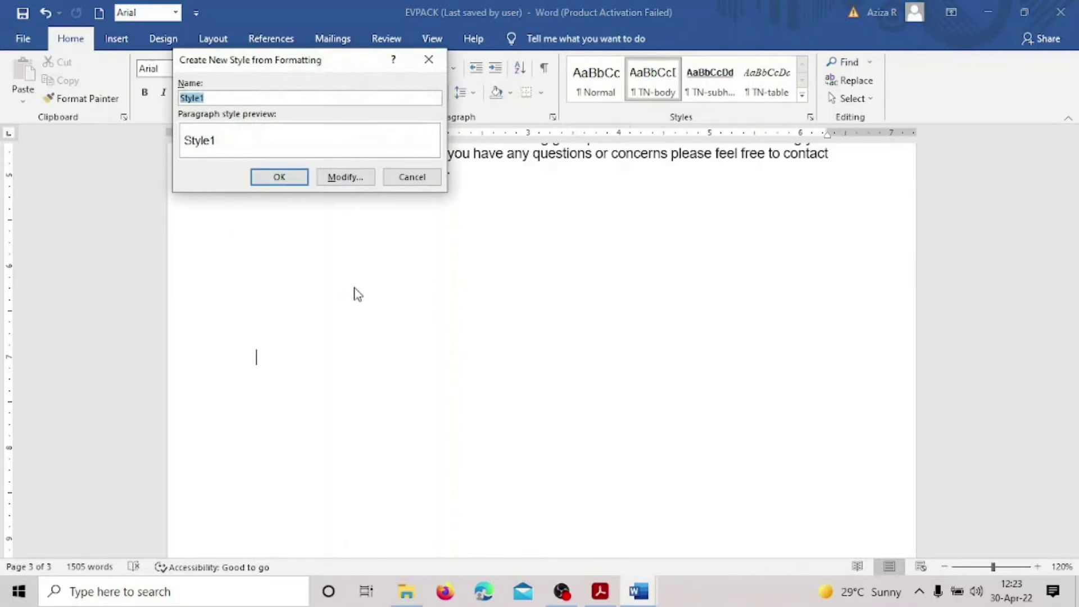
{"action": "type", "text": "TN-"}
{"action": "left_click", "coordinate": [600, 590]}
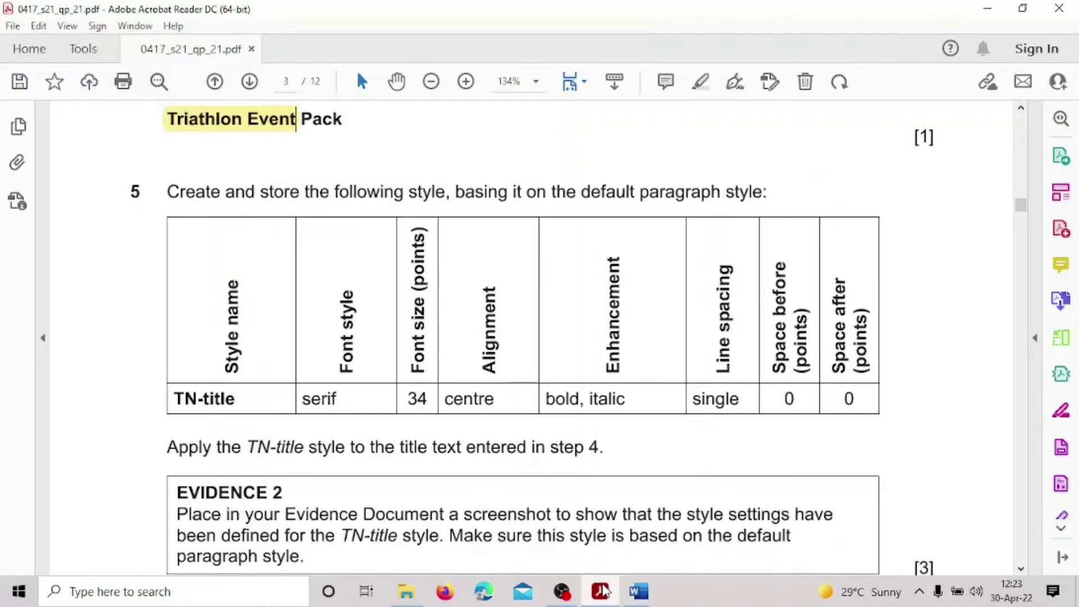
{"action": "left_click", "coordinate": [600, 590]}
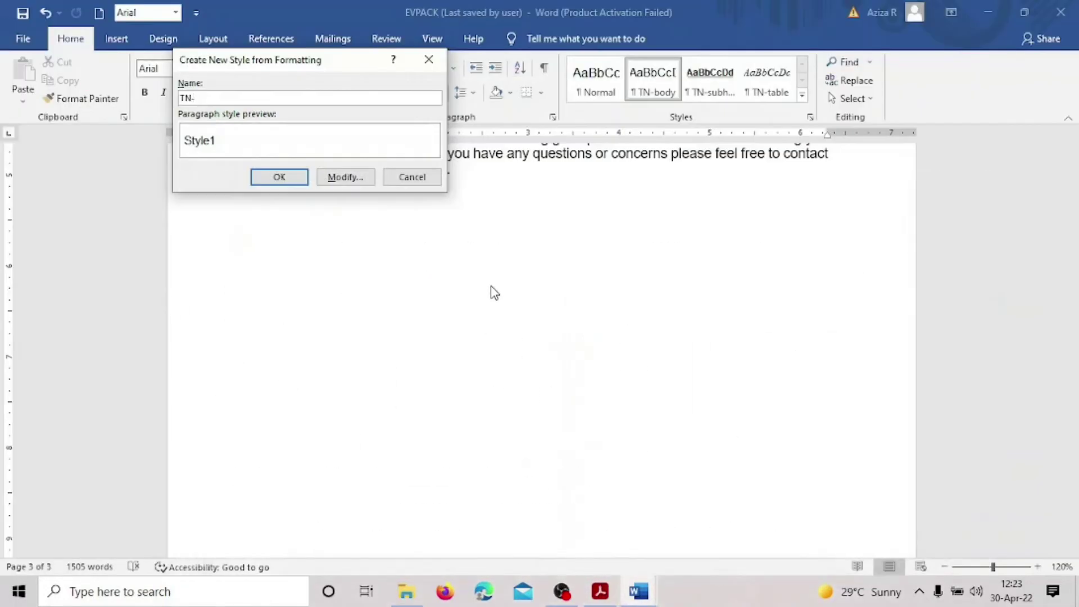
{"action": "type", "text": "title"}
{"action": "left_click", "coordinate": [345, 178]}
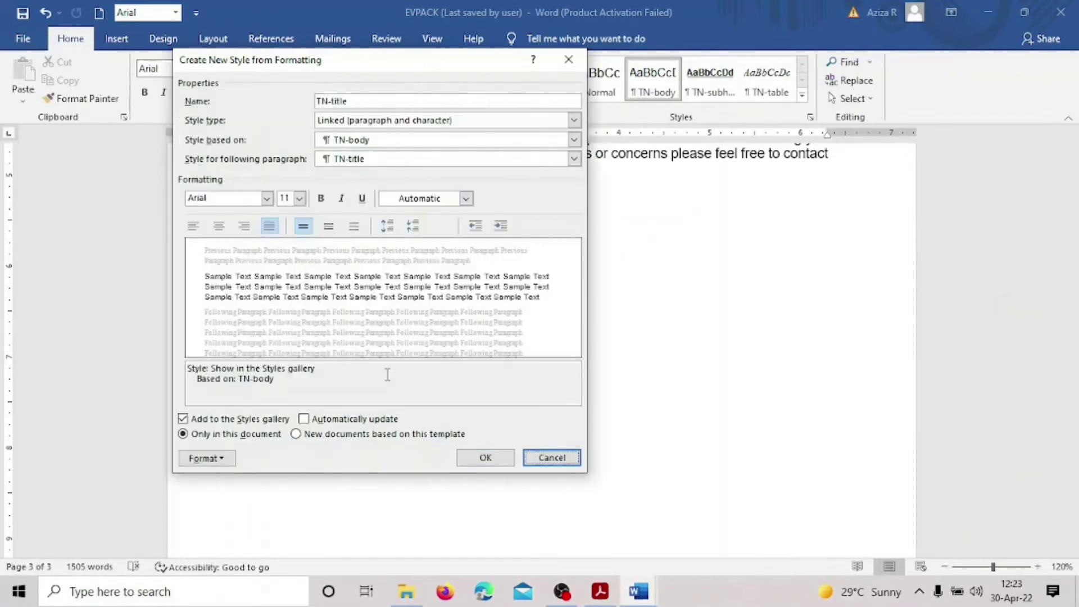
- Check the font requirement in task 5 and set the TN-title style's font to Microsoft Sans Serif
{"action": "left_click", "coordinate": [601, 591]}
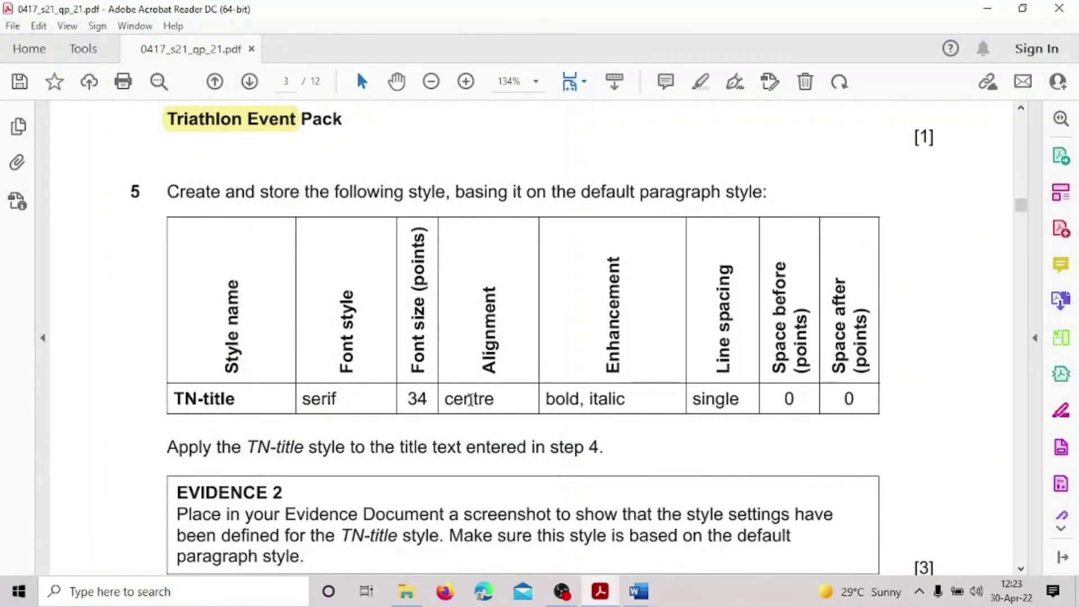
{"action": "mouse_move", "coordinate": [639, 592]}
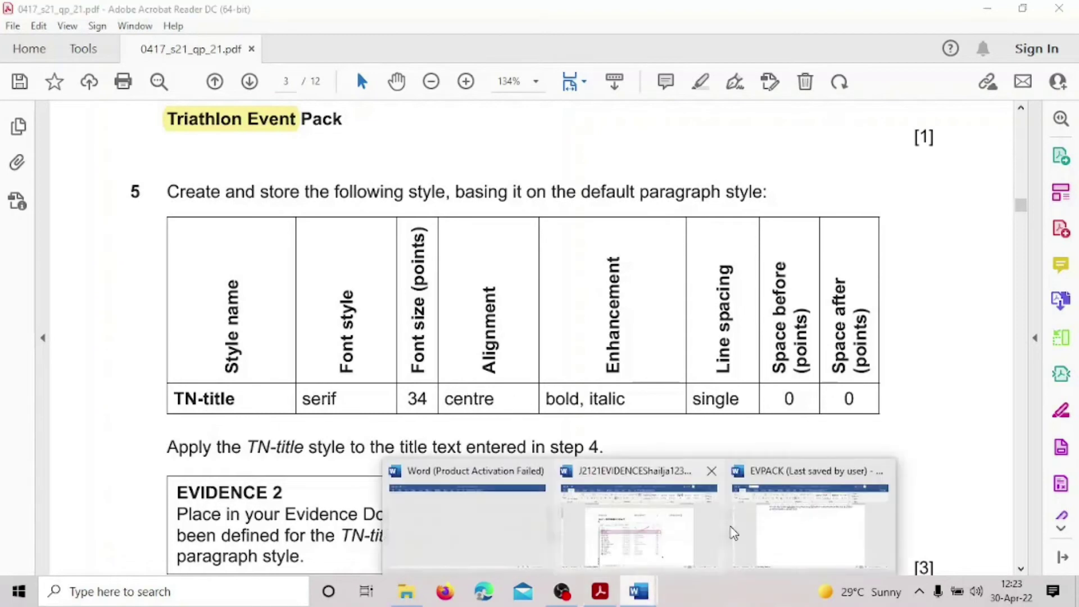
{"action": "left_click", "coordinate": [733, 531]}
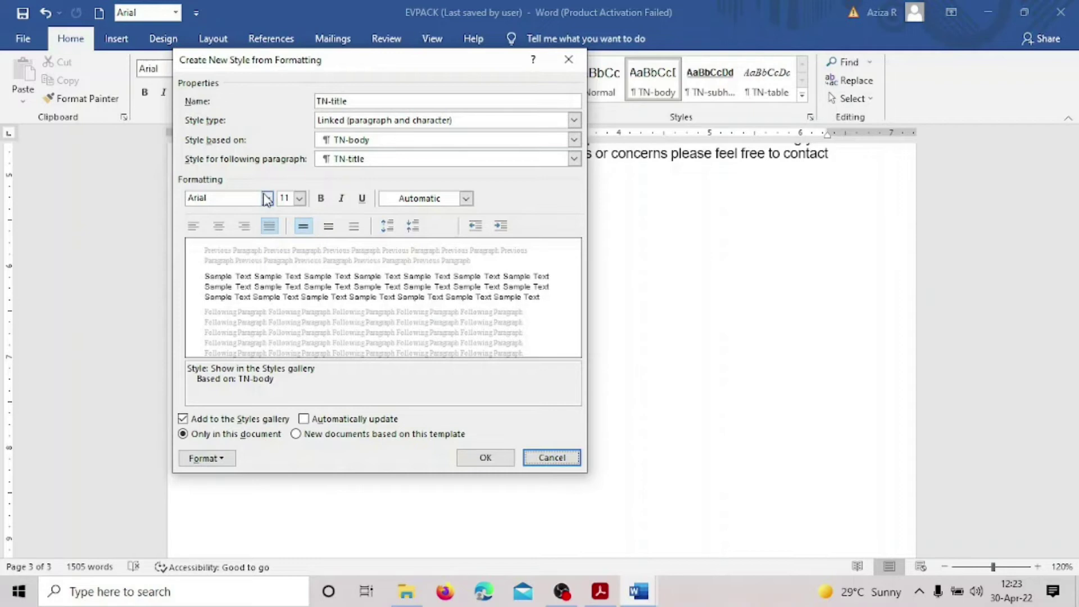
{"action": "left_click", "coordinate": [240, 193]}
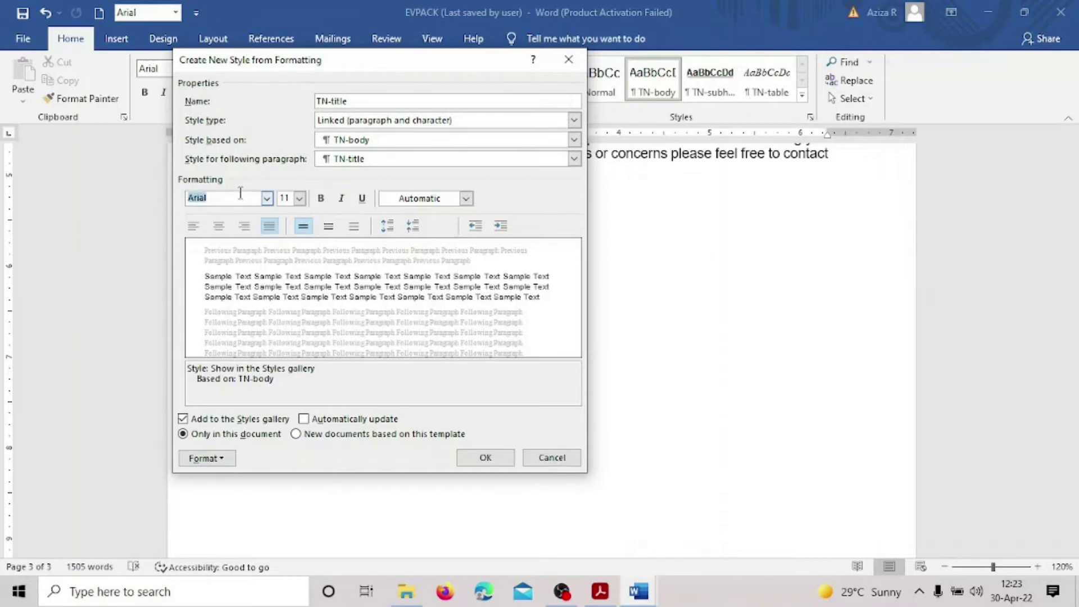
{"action": "type", "text": "M"}
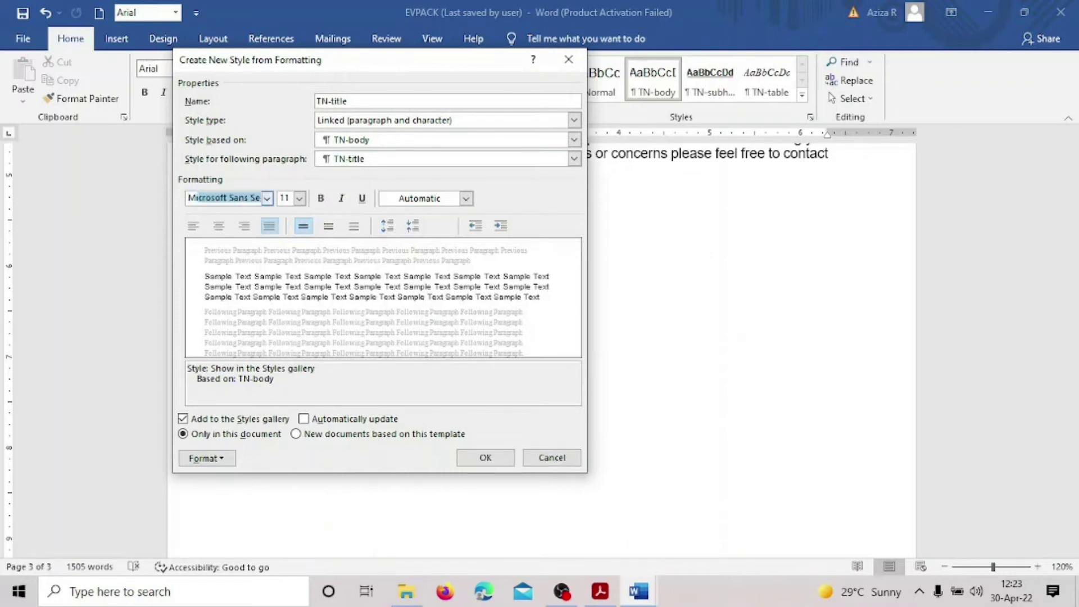
{"action": "key", "text": "Escape"}
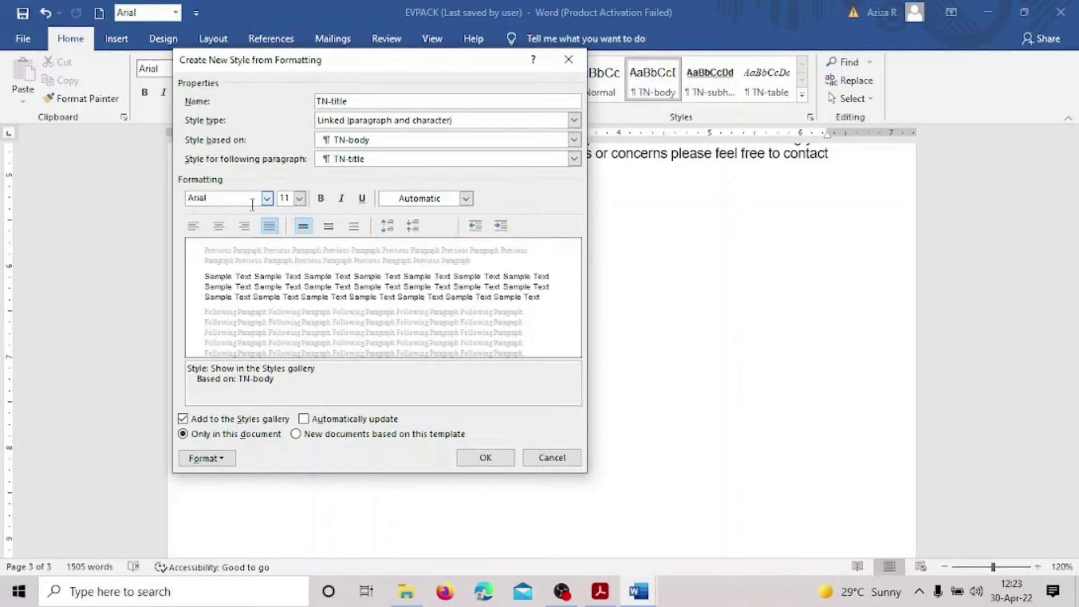
{"action": "left_click", "coordinate": [267, 199]}
{"action": "left_click", "coordinate": [287, 270]}
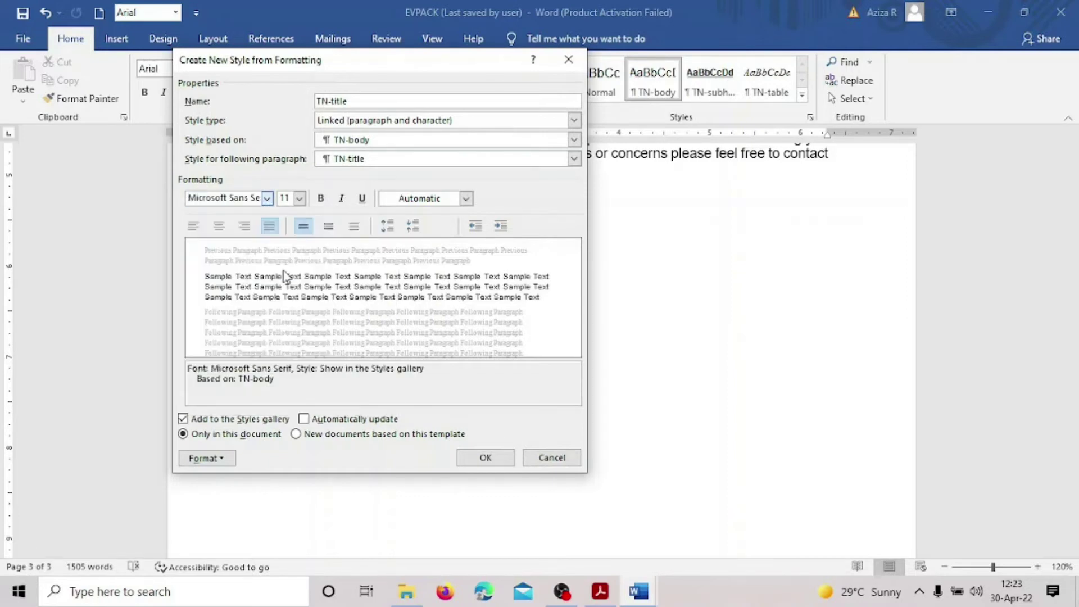
{"action": "left_click", "coordinate": [300, 199]}
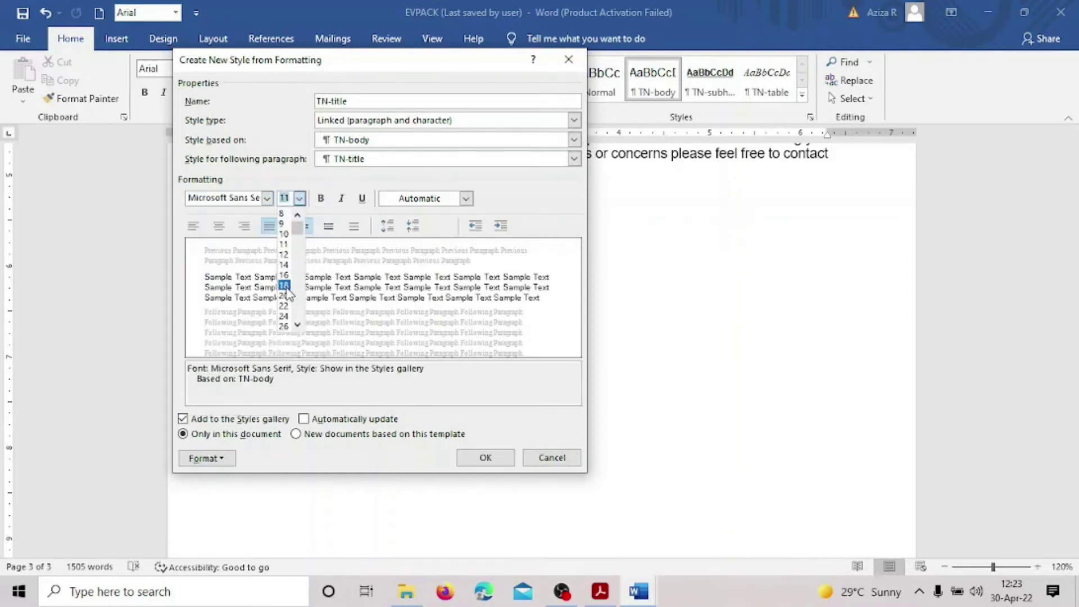
{"action": "left_click", "coordinate": [295, 327]}
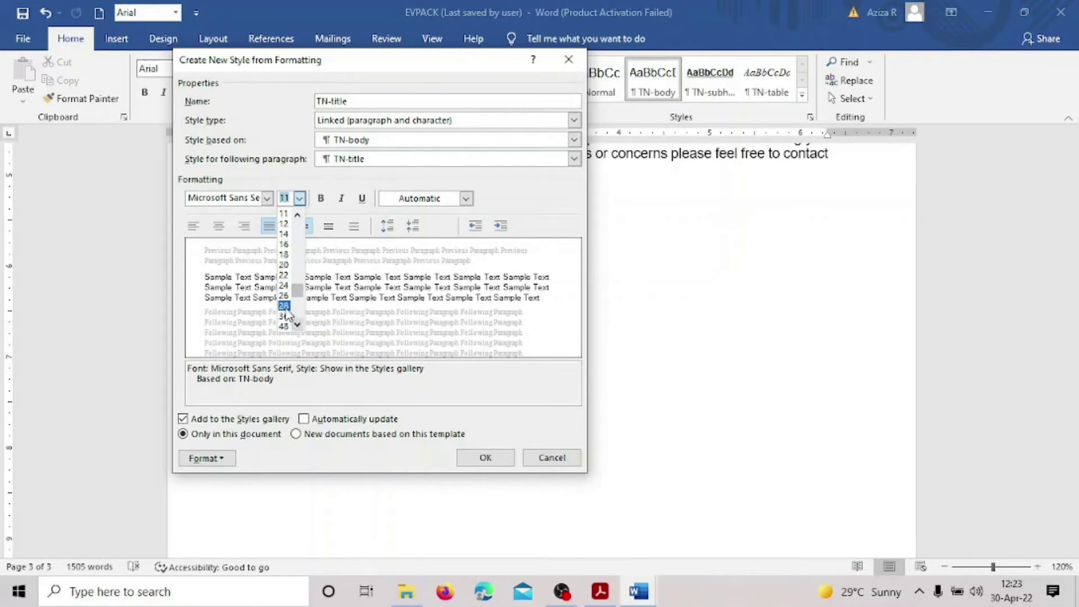
{"action": "left_click", "coordinate": [290, 320]}
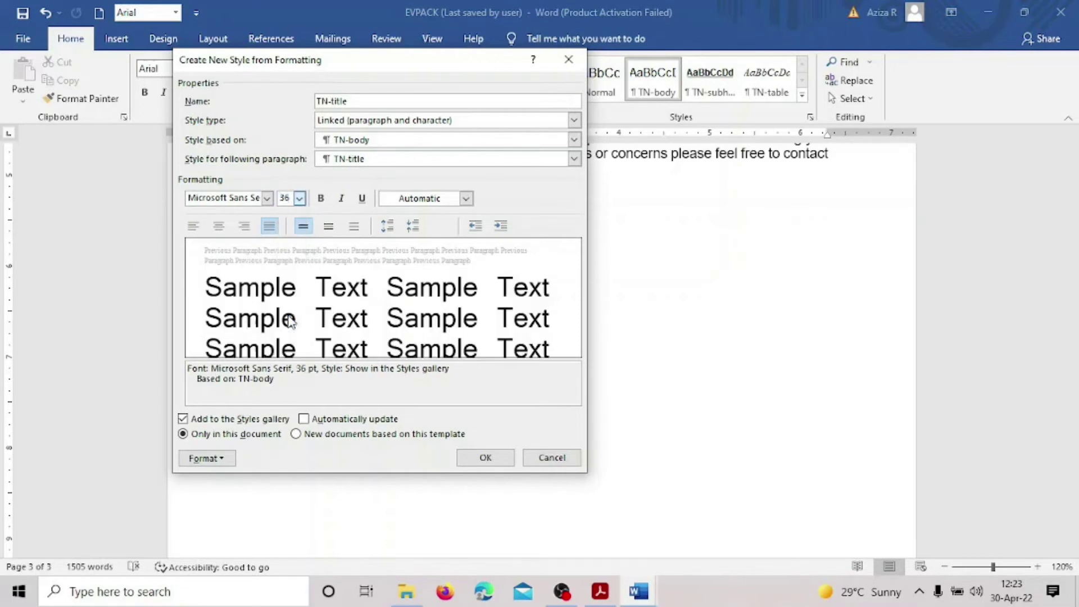
- Check the size in task 5 and give the TN-title style a 34-point font size and centred alignment
{"action": "left_click", "coordinate": [599, 593]}
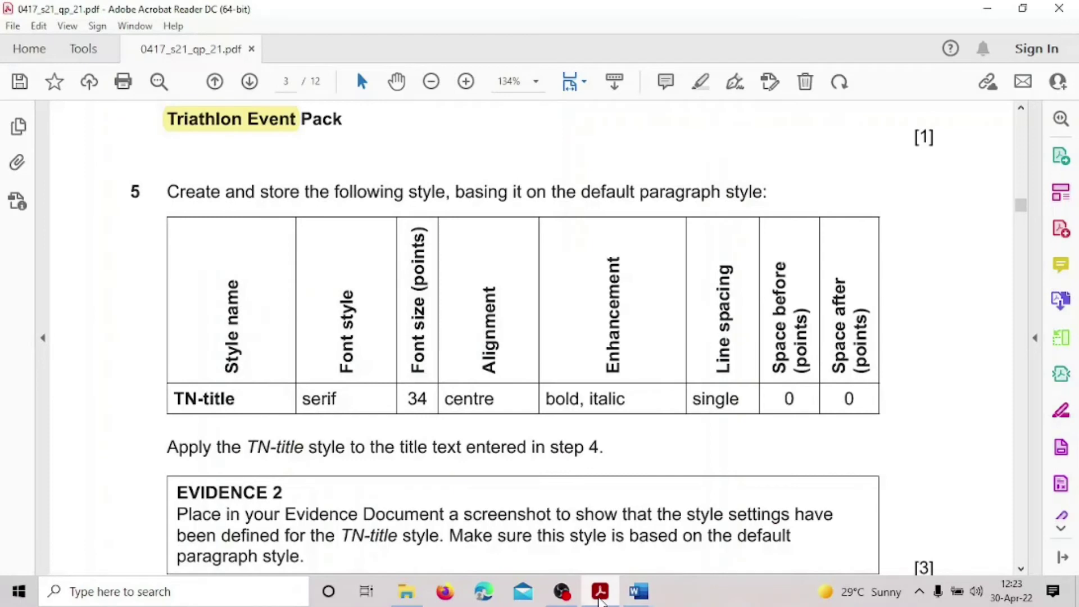
{"action": "left_click", "coordinate": [600, 593]}
{"action": "left_click", "coordinate": [300, 199]}
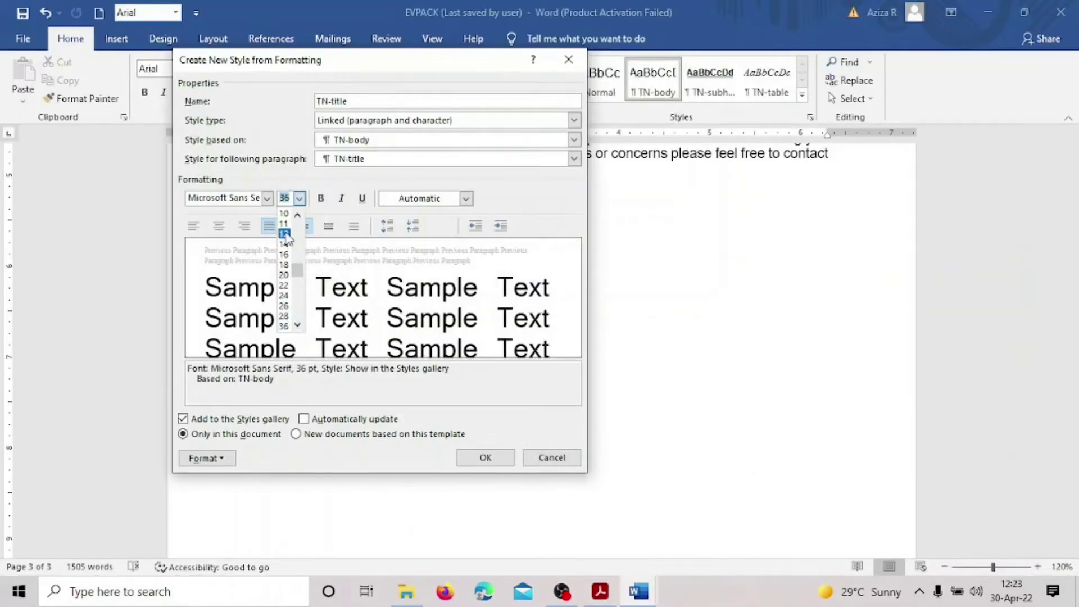
{"action": "scroll", "coordinate": [286, 239], "scroll_direction": "up", "scroll_amount": 1}
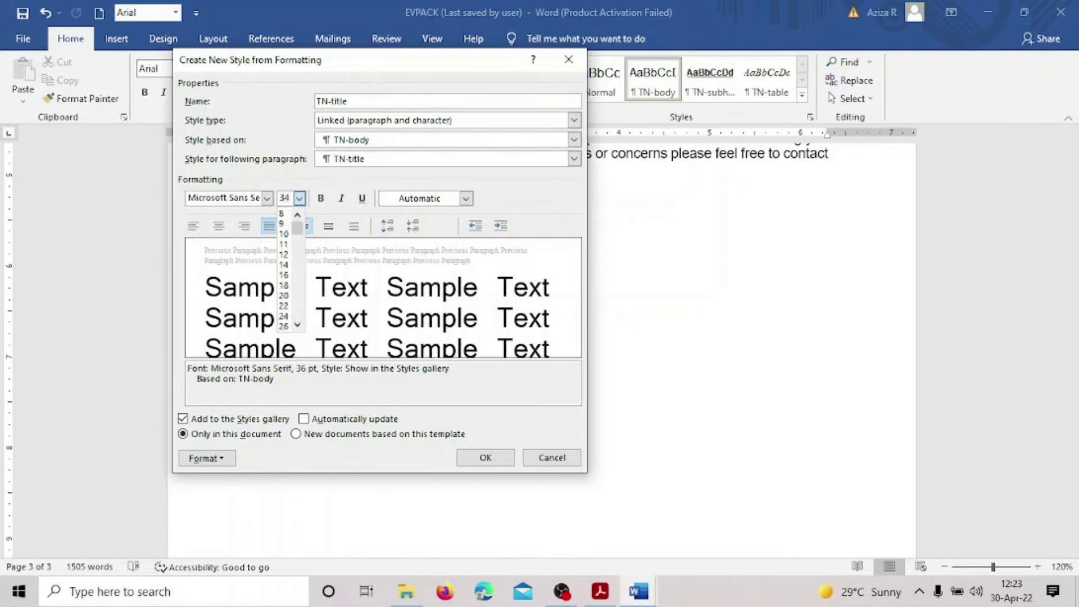
{"action": "key", "text": "Return"}
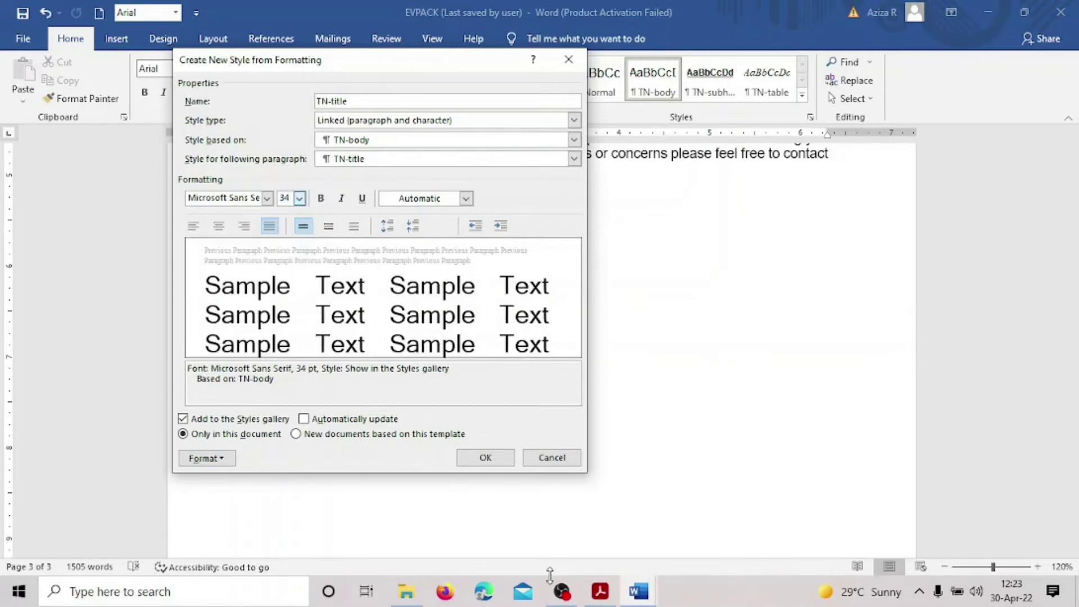
{"action": "left_click", "coordinate": [219, 227]}
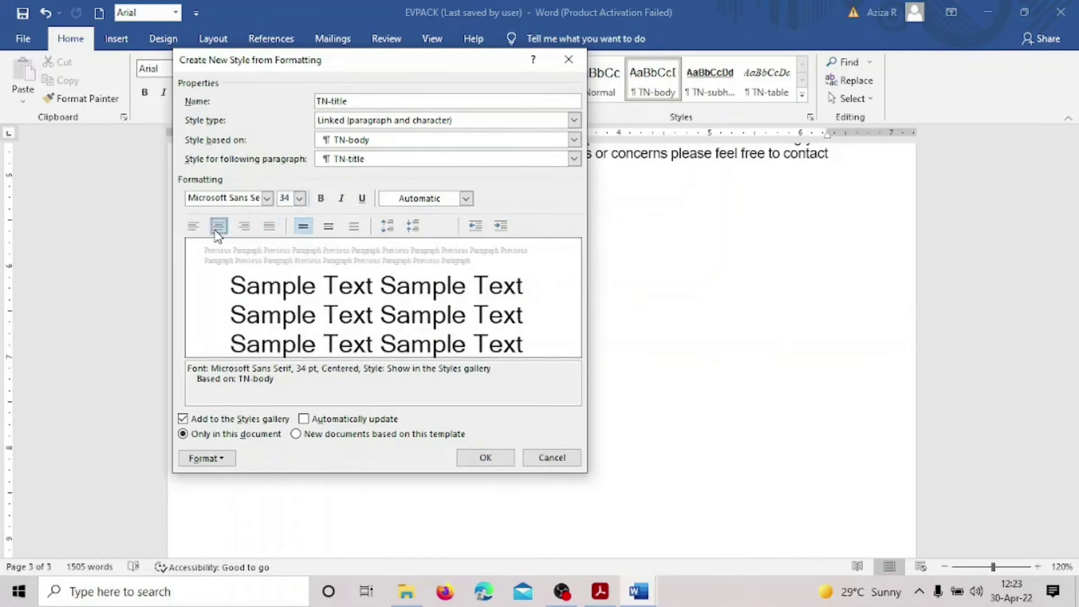
- Check the enhancement in task 5 and make the TN-title style bold and italic
{"action": "left_click", "coordinate": [600, 591]}
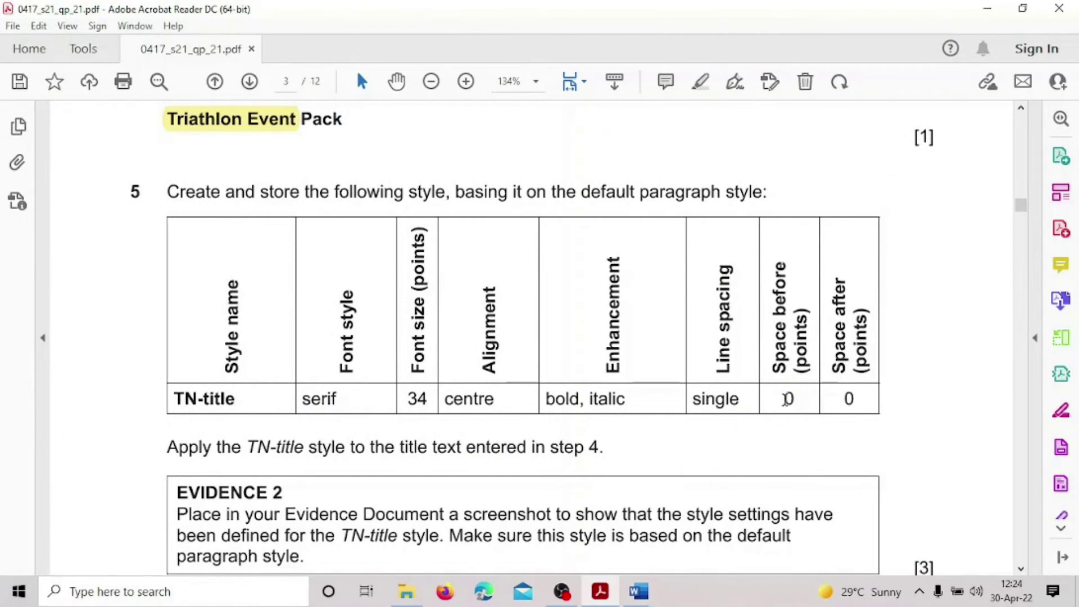
{"action": "mouse_move", "coordinate": [638, 591]}
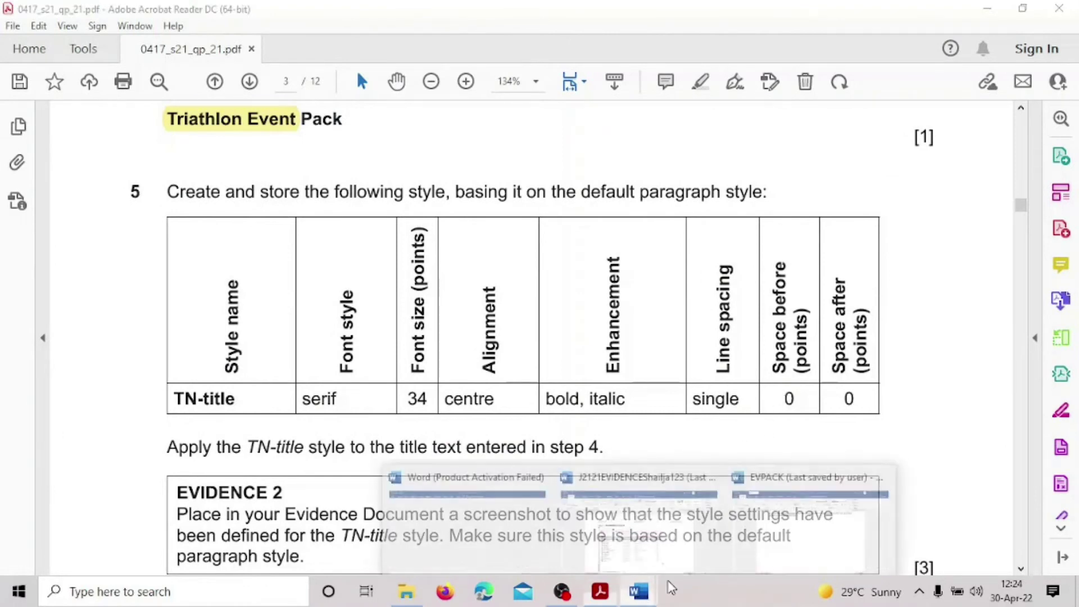
{"action": "left_click", "coordinate": [775, 544]}
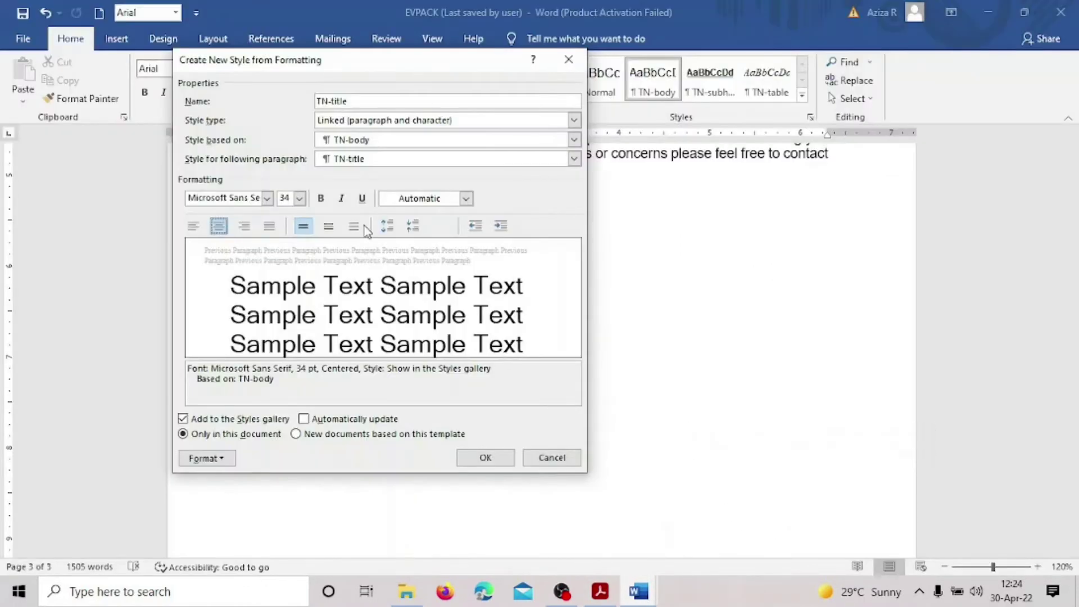
{"action": "left_click", "coordinate": [320, 198]}
{"action": "left_click", "coordinate": [342, 198]}
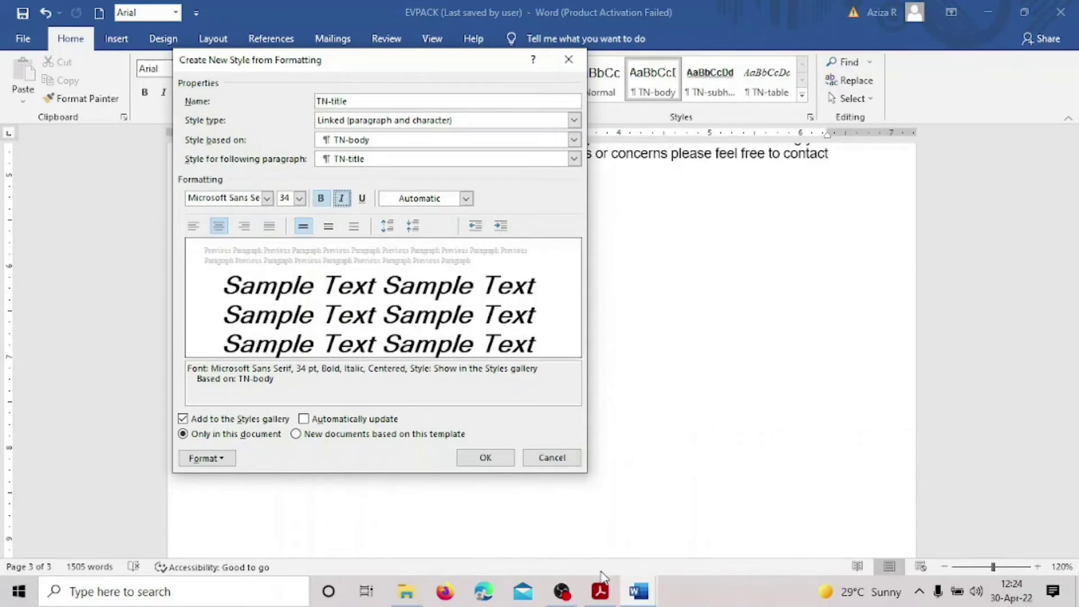
- Check the spacing values in task 5 and set the TN-title style's paragraph spacing after to 0 pt
{"action": "left_click", "coordinate": [601, 590]}
{"action": "left_click", "coordinate": [638, 592]}
{"action": "left_click", "coordinate": [208, 461]}
{"action": "left_click", "coordinate": [228, 312]}
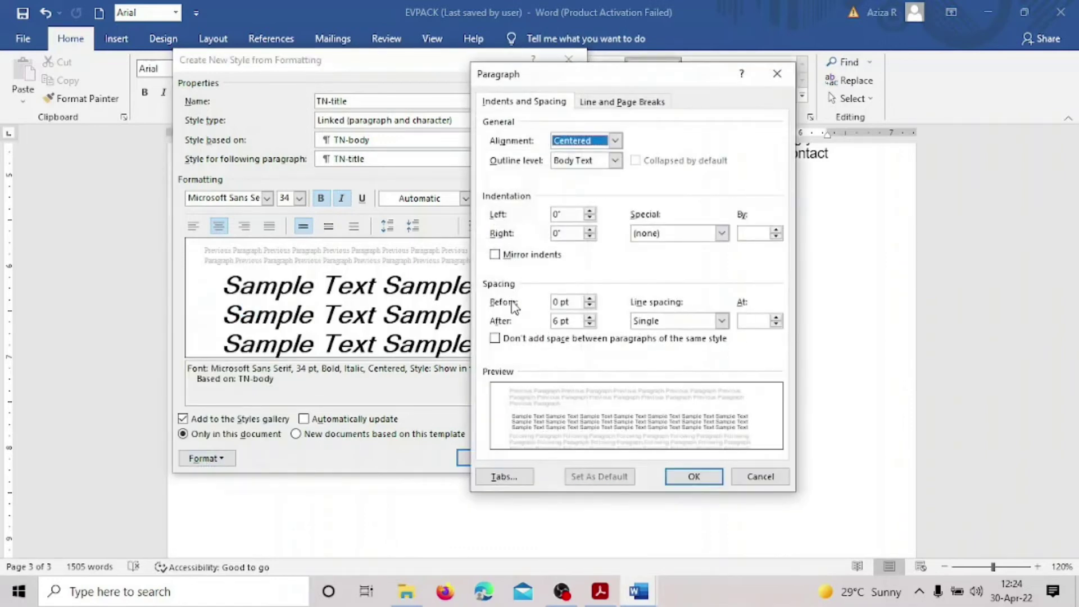
{"action": "left_click", "coordinate": [555, 321]}
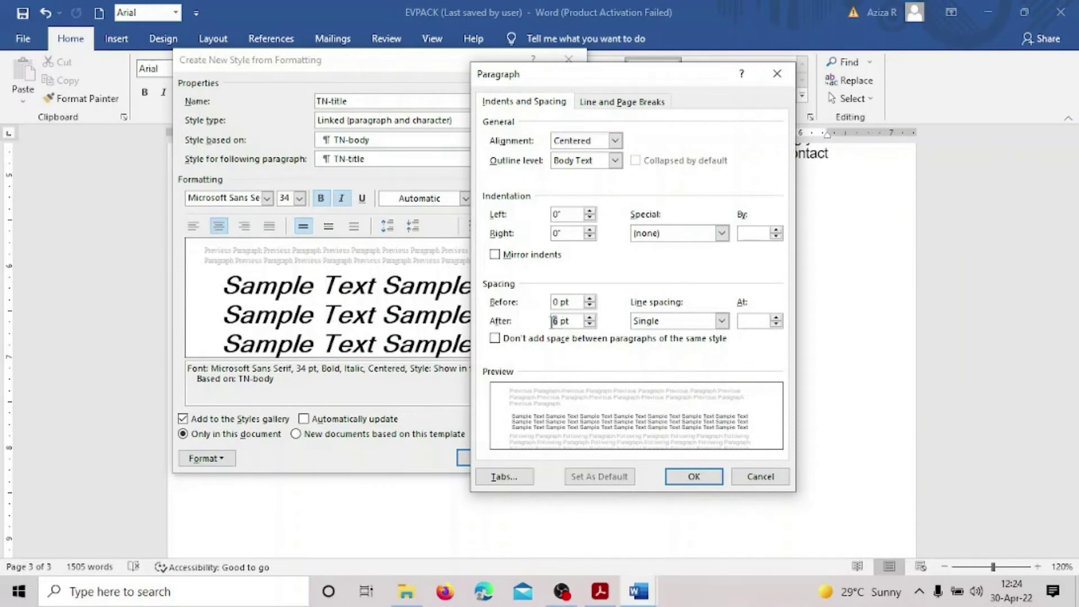
{"action": "double_click", "coordinate": [554, 321]}
{"action": "type", "text": "0"}
{"action": "left_click", "coordinate": [695, 479]}
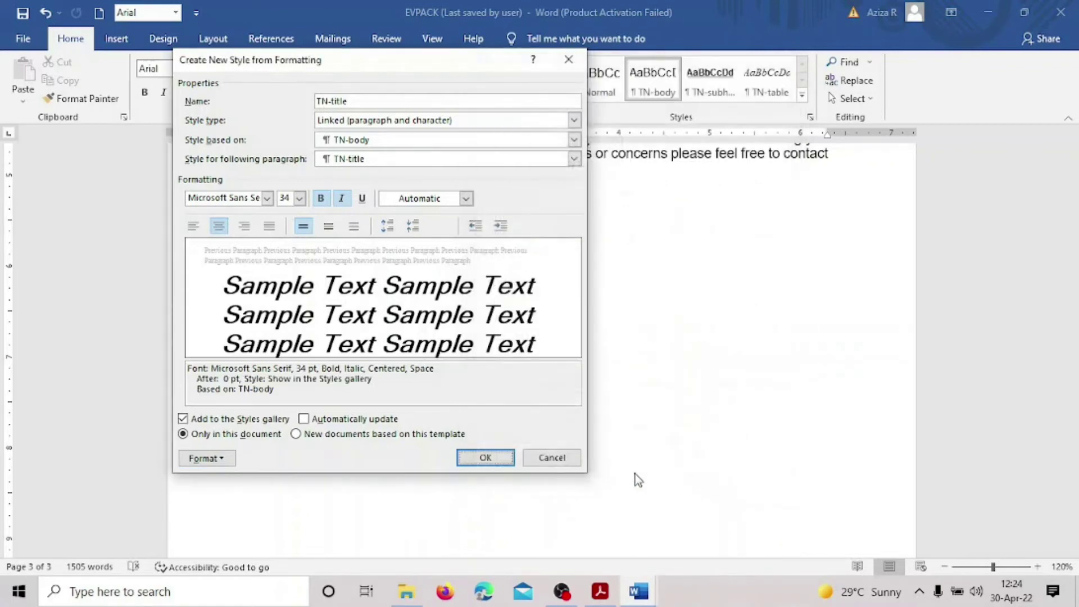
- Store the TN-title style in the saved EVPACK document and return to task 5 in Acrobat Reader
{"action": "left_click", "coordinate": [490, 462]}
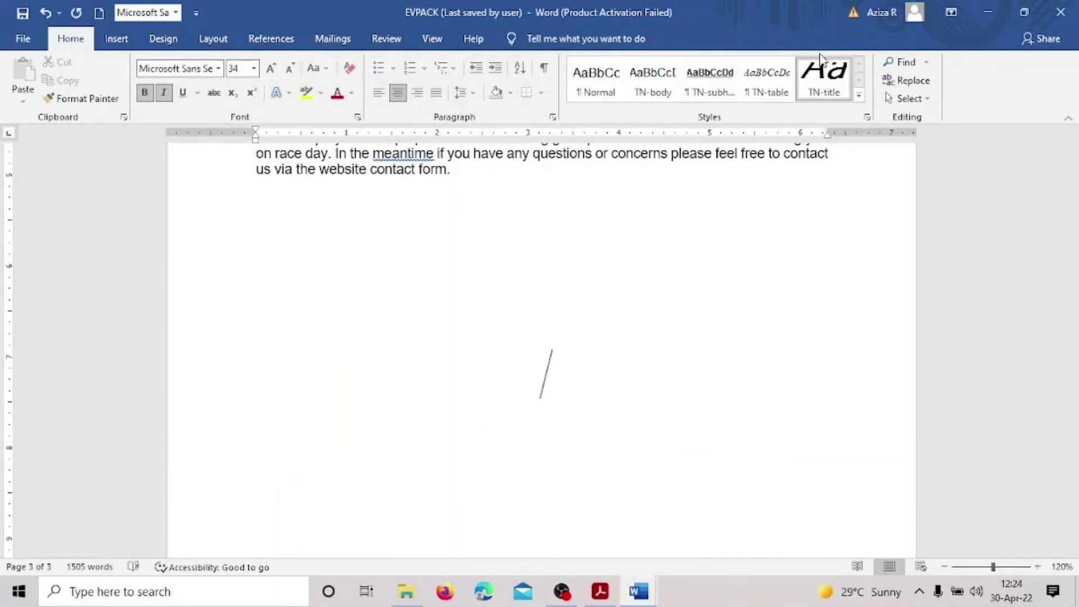
{"action": "left_click", "coordinate": [22, 13]}
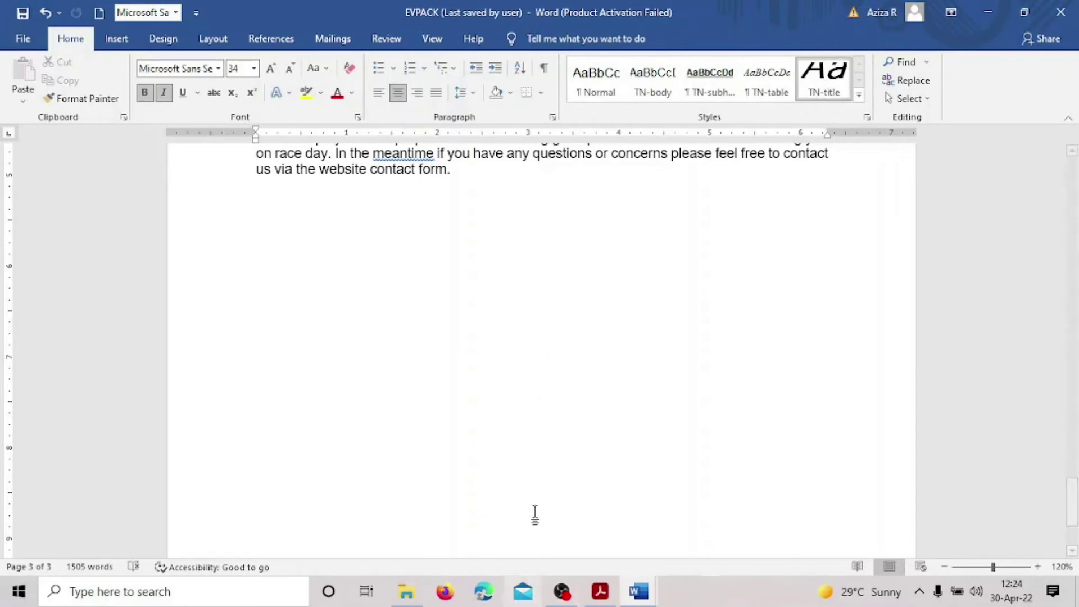
{"action": "left_click", "coordinate": [599, 593]}
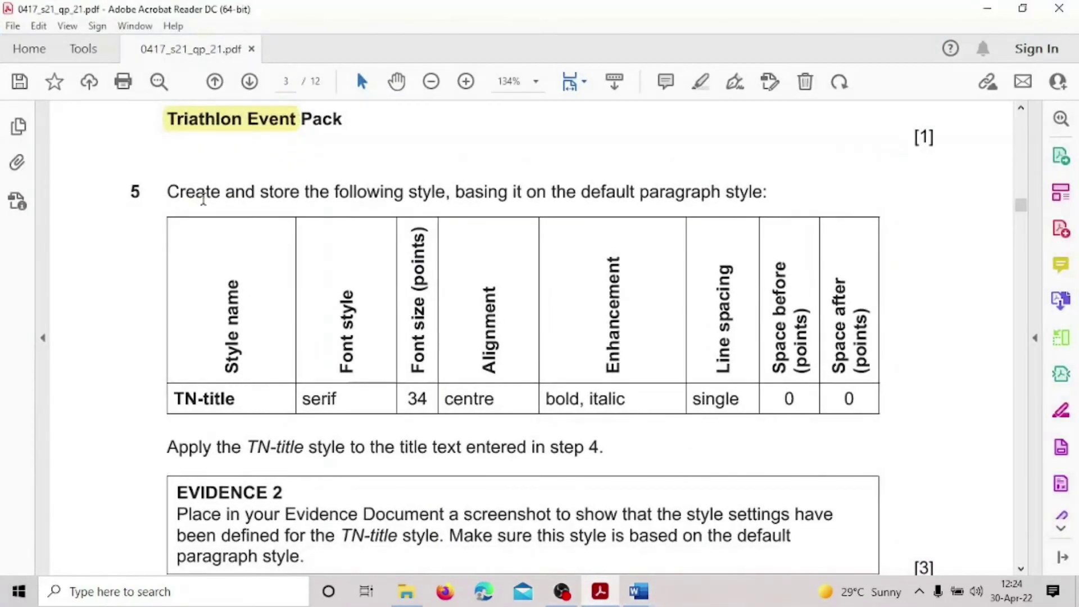
- Highlight task 5's instruction to create and store the style in the question paper
{"action": "left_click_drag", "start_coordinate": [153, 183], "coordinate": [233, 340]}
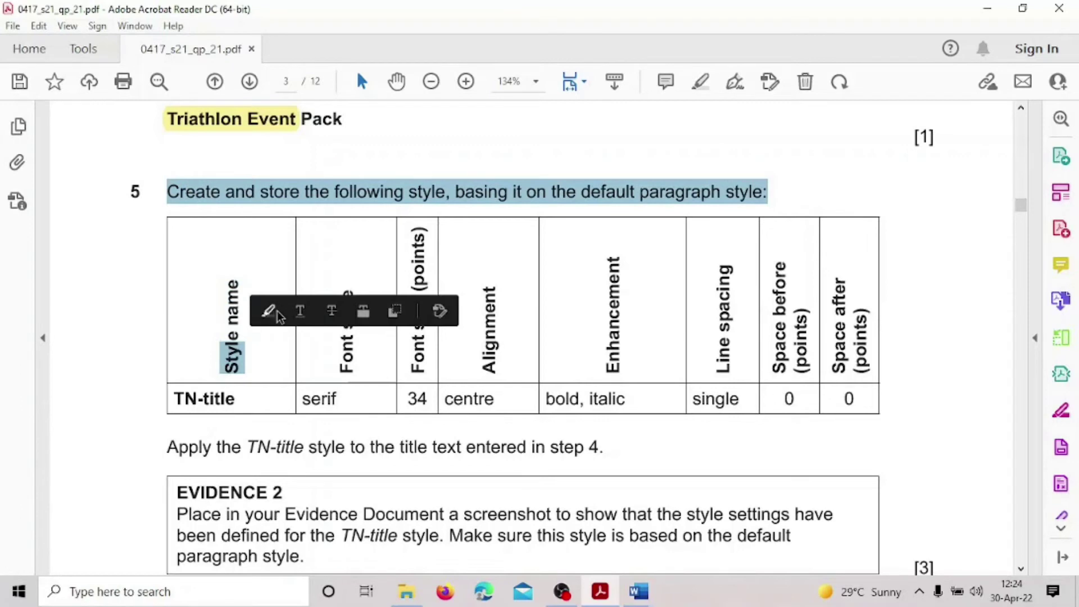
{"action": "left_click", "coordinate": [269, 311]}
{"action": "scroll", "coordinate": [281, 314], "scroll_direction": "down", "scroll_amount": 3}
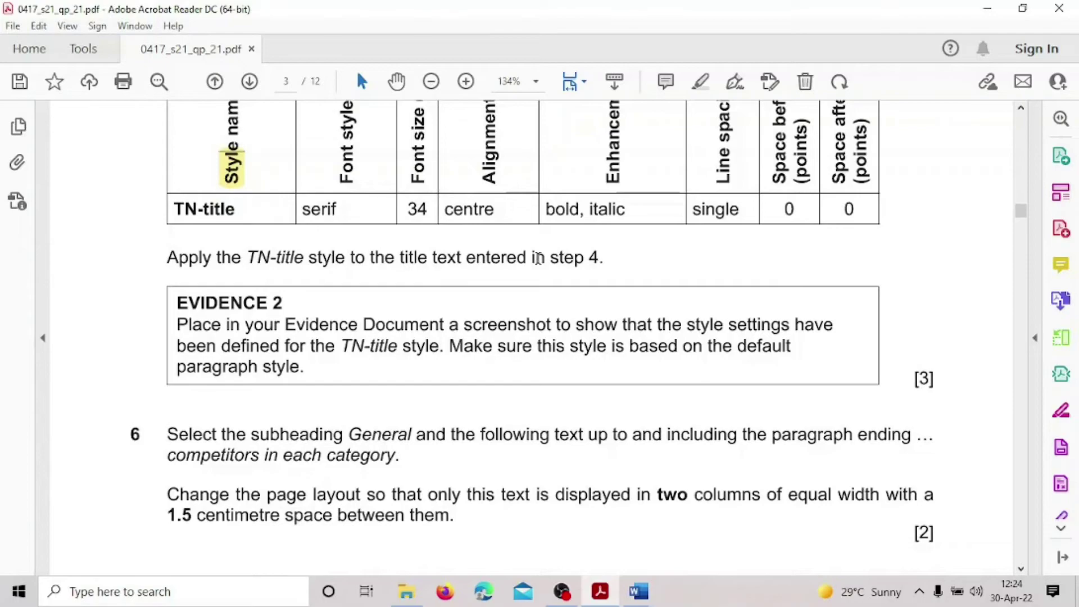
- Switch to EVPACK in Word and apply the TN-title style to the title "Triathlon Event Pack" on the first page
{"action": "mouse_move", "coordinate": [639, 592]}
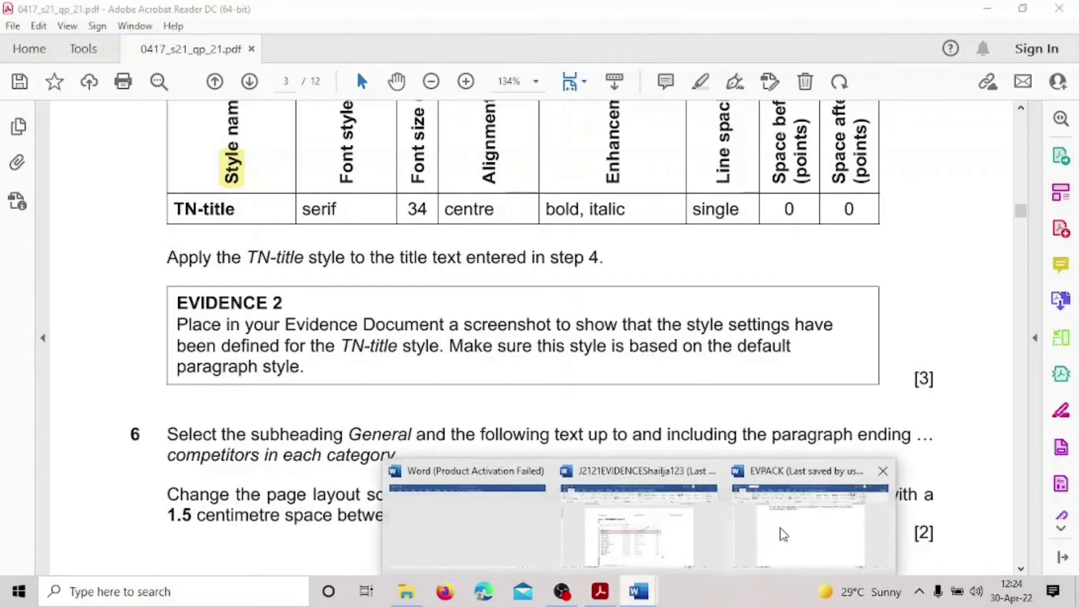
{"action": "left_click", "coordinate": [784, 534]}
{"action": "scroll", "coordinate": [494, 434], "scroll_direction": "up", "scroll_amount": 20}
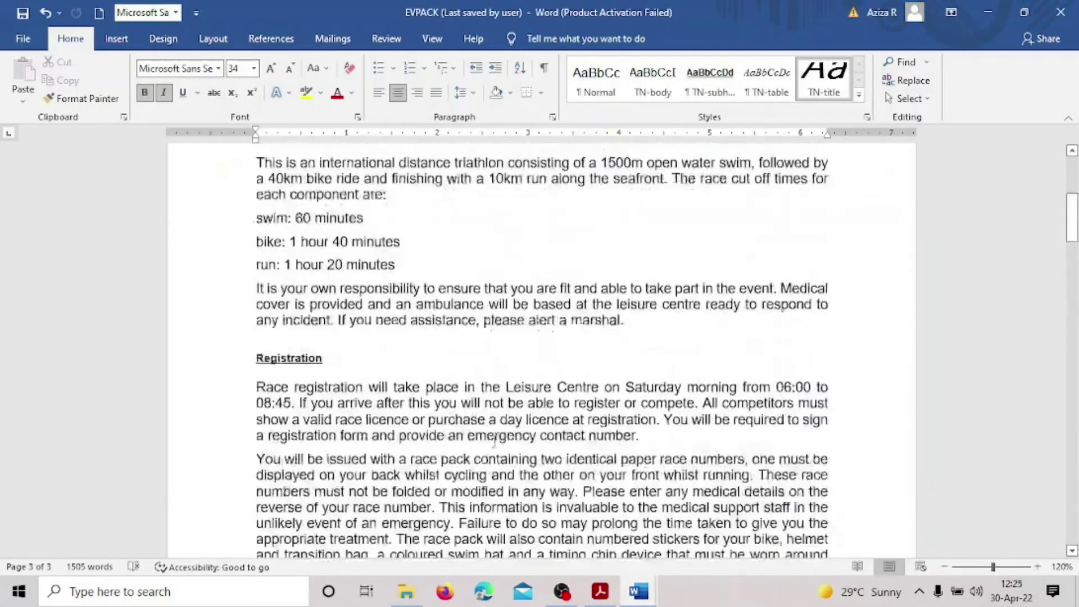
{"action": "scroll", "coordinate": [494, 441], "scroll_direction": "up", "scroll_amount": 5}
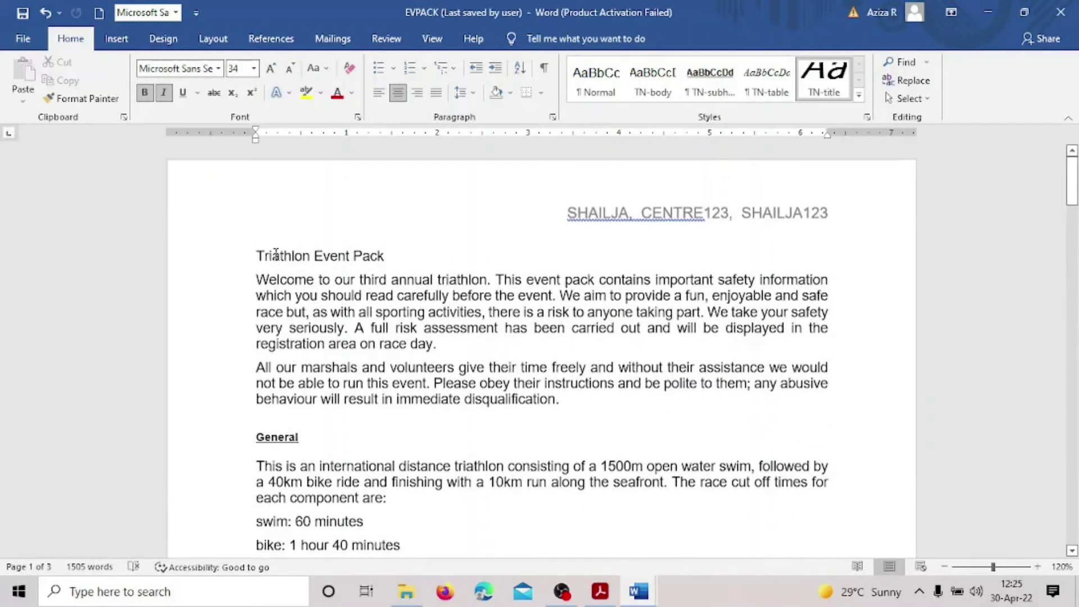
{"action": "left_click_drag", "start_coordinate": [254, 250], "coordinate": [388, 257]}
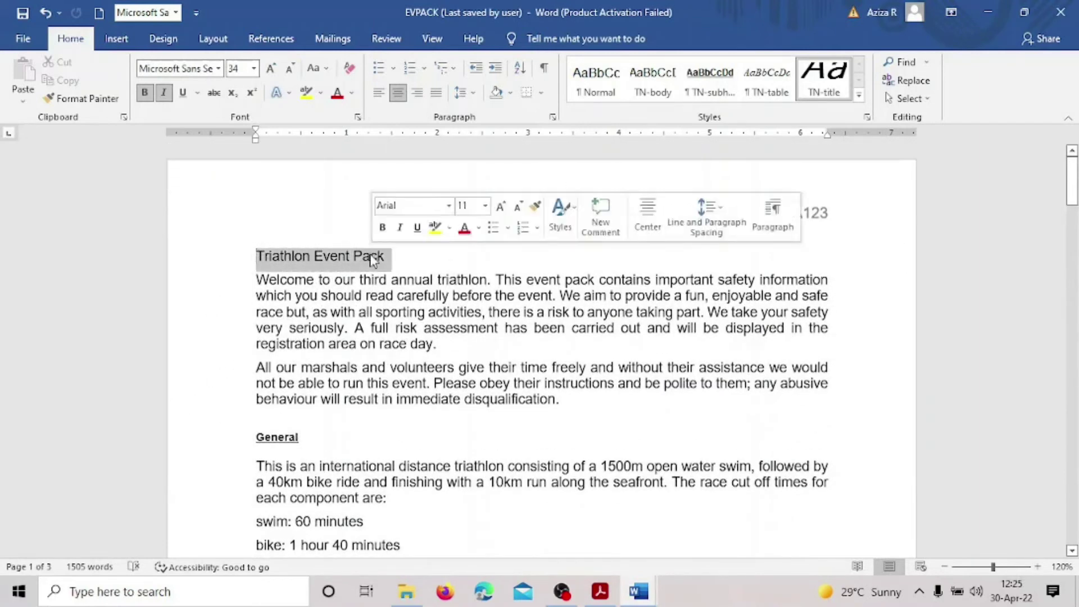
{"action": "left_click", "coordinate": [834, 79]}
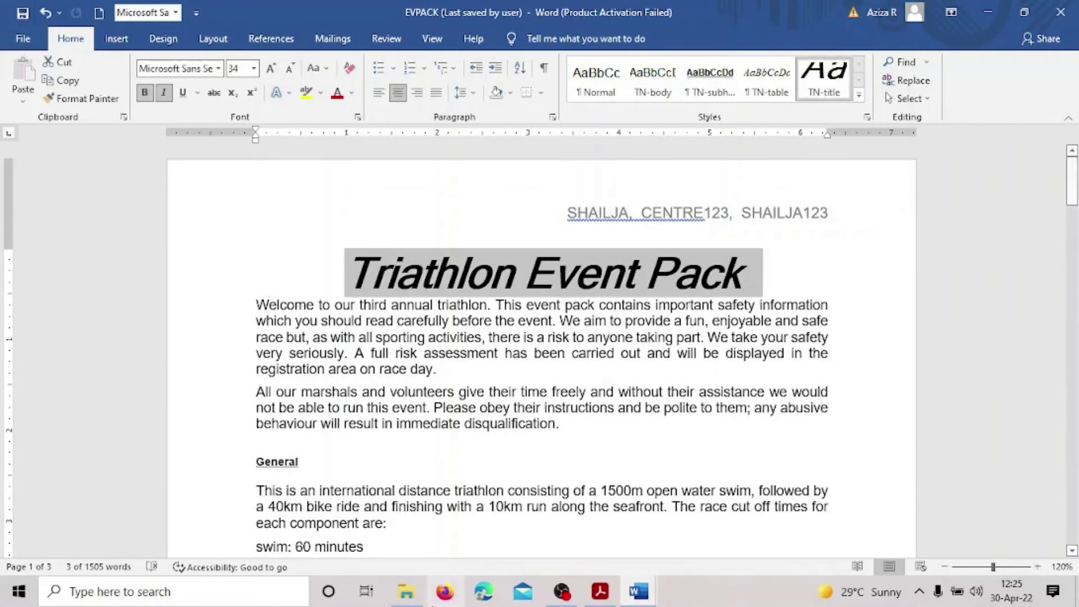
- Check the Evidence 2 requirements of task 5 in Acrobat Reader and return to EVPACK in Word
{"action": "left_click", "coordinate": [600, 591]}
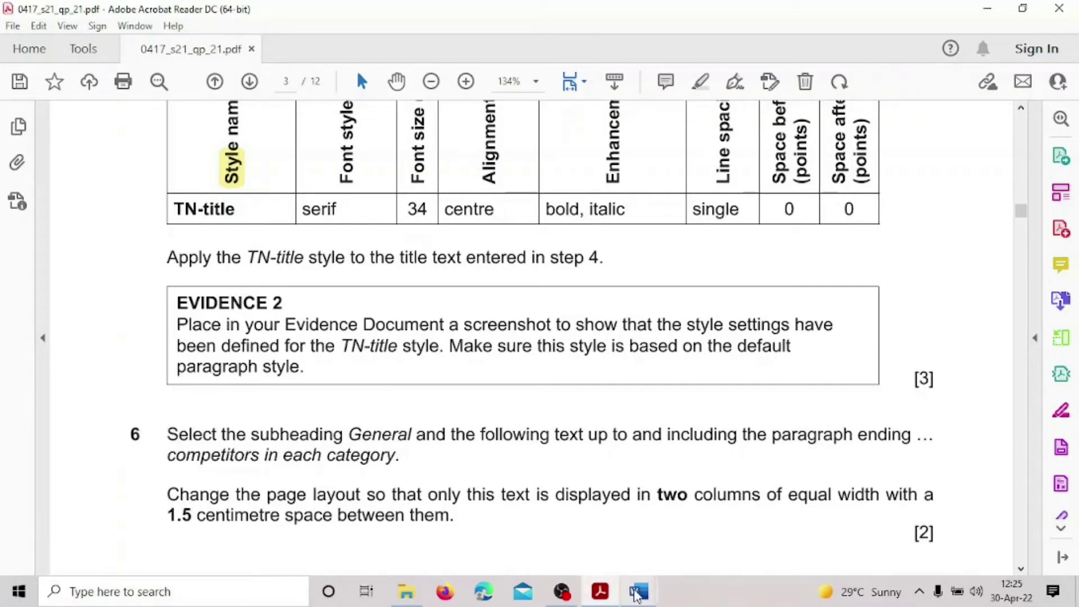
{"action": "mouse_move", "coordinate": [637, 595]}
{"action": "left_click", "coordinate": [777, 536]}
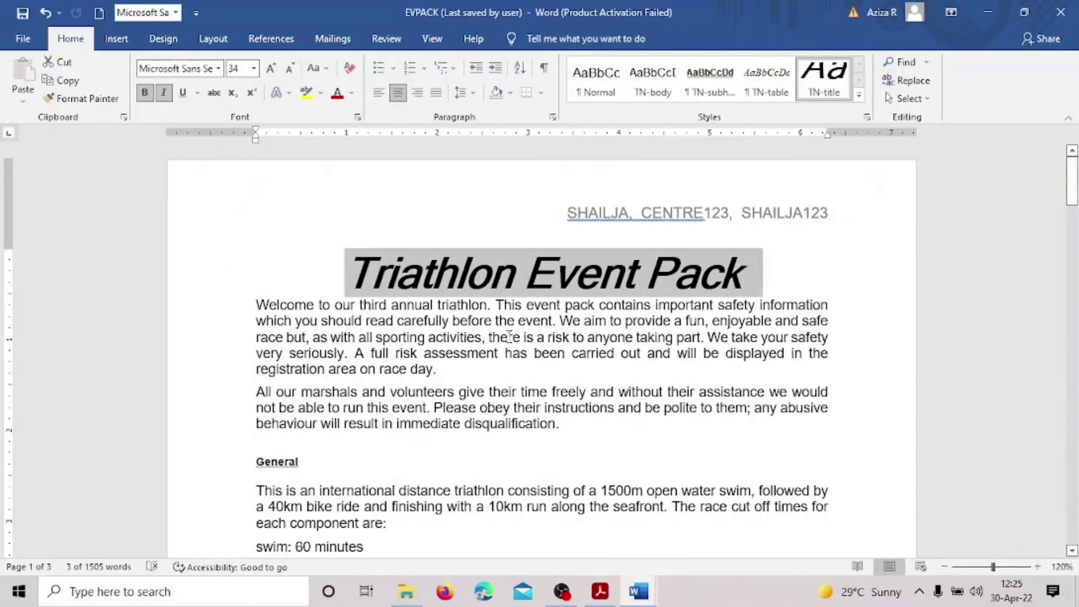
{"action": "left_click", "coordinate": [507, 358]}
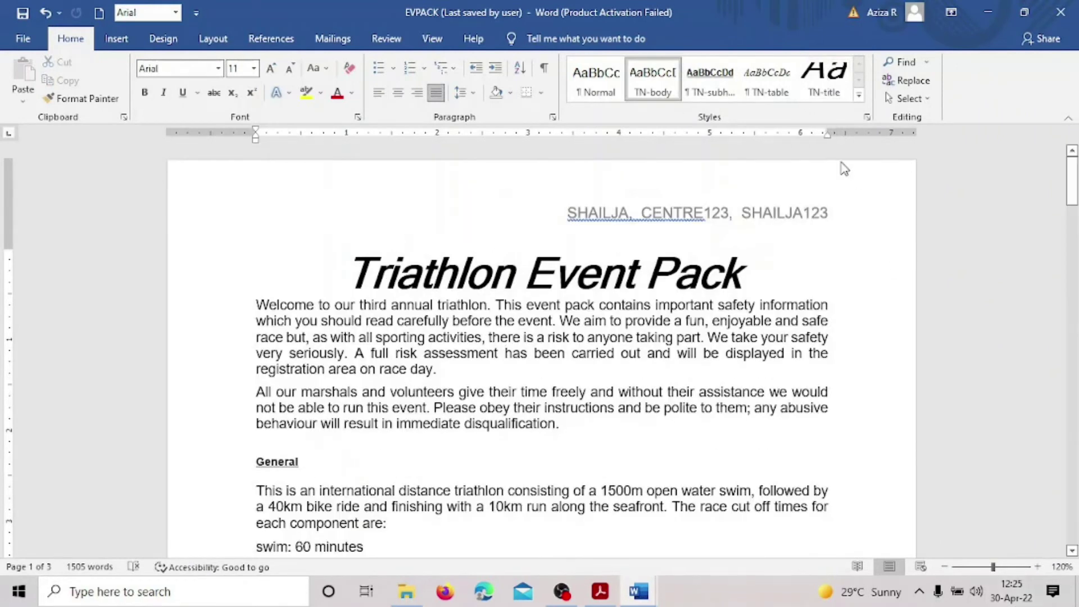
- Modify the TN-title style so that it is based on the Normal style
{"action": "right_click", "coordinate": [834, 89]}
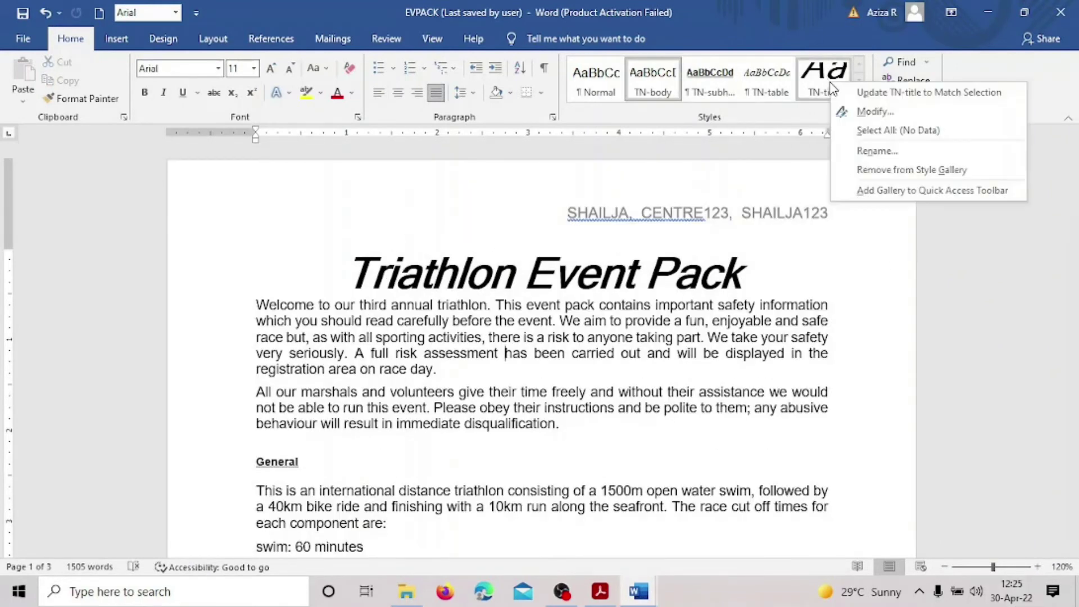
{"action": "left_click", "coordinate": [875, 111]}
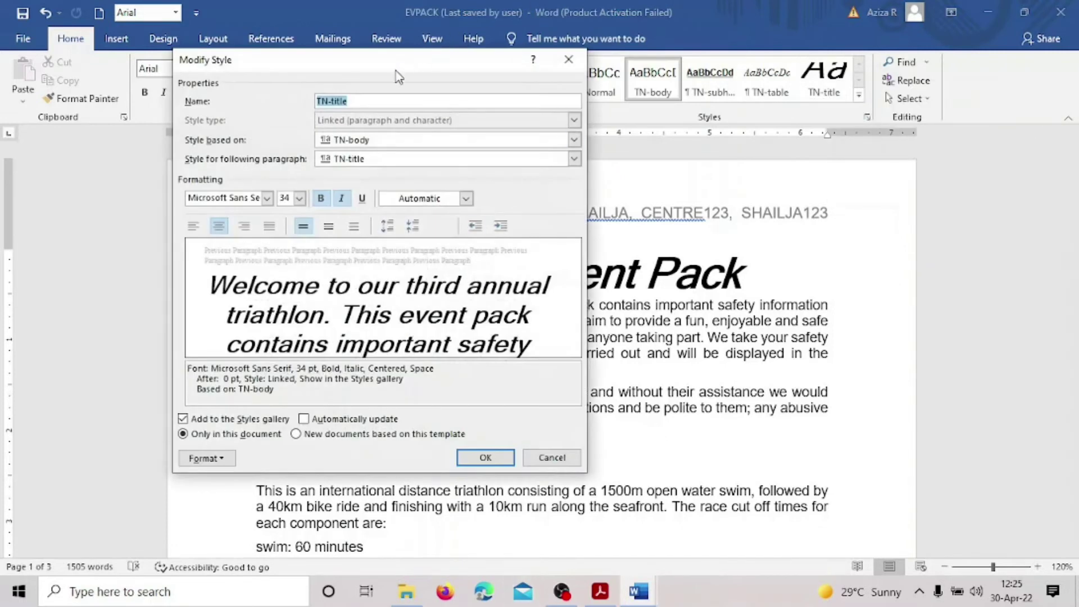
{"action": "left_click_drag", "start_coordinate": [323, 65], "coordinate": [433, 79]}
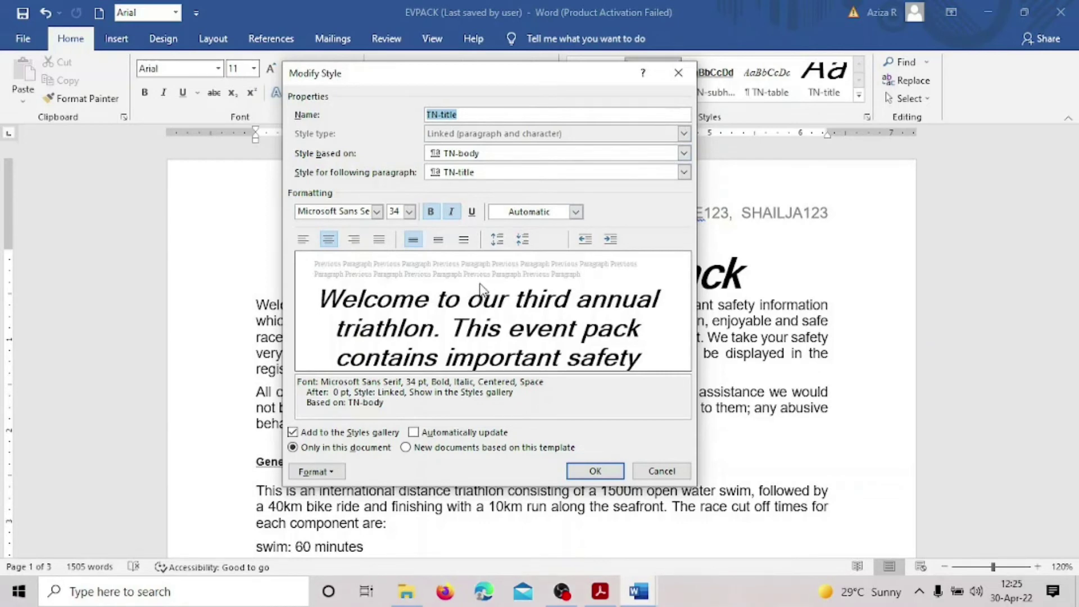
{"action": "left_click", "coordinate": [683, 153]}
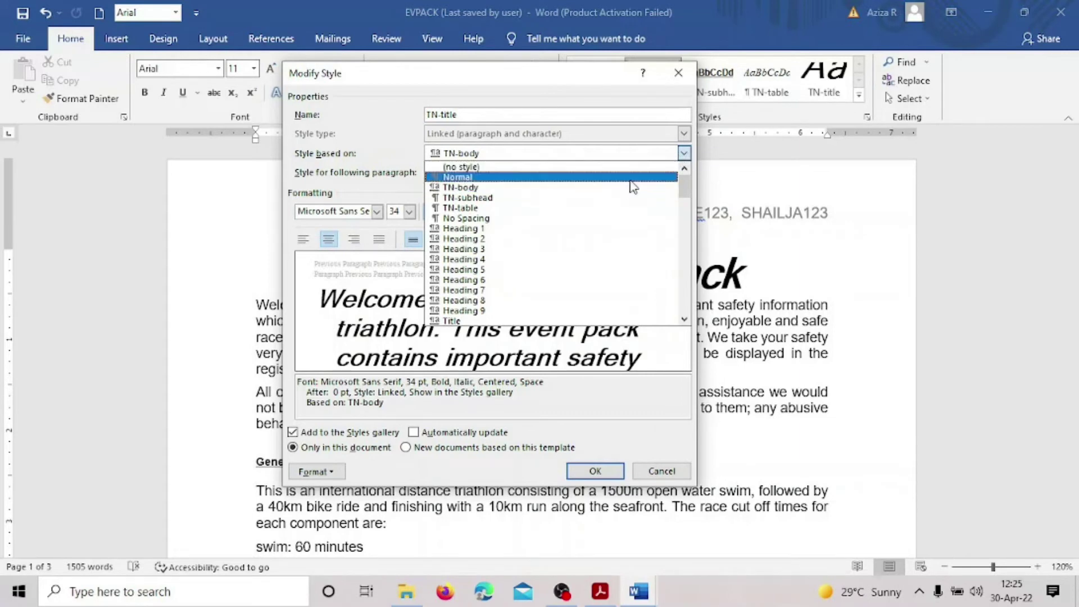
{"action": "scroll", "coordinate": [634, 188], "scroll_direction": "down", "scroll_amount": 2}
{"action": "scroll", "coordinate": [634, 187], "scroll_direction": "down", "scroll_amount": 1}
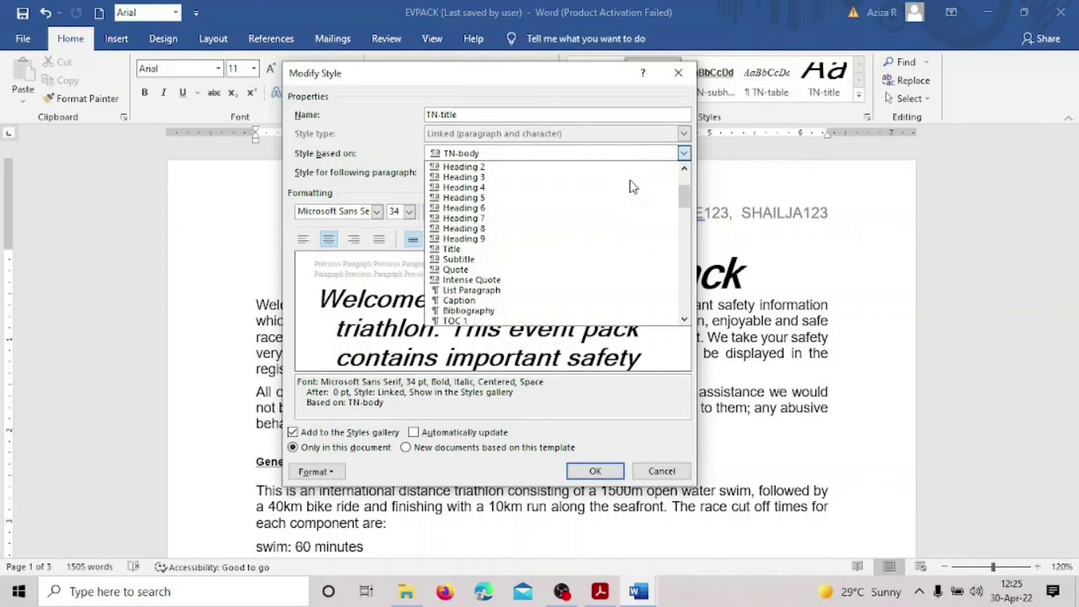
{"action": "scroll", "coordinate": [634, 188], "scroll_direction": "down", "scroll_amount": 2}
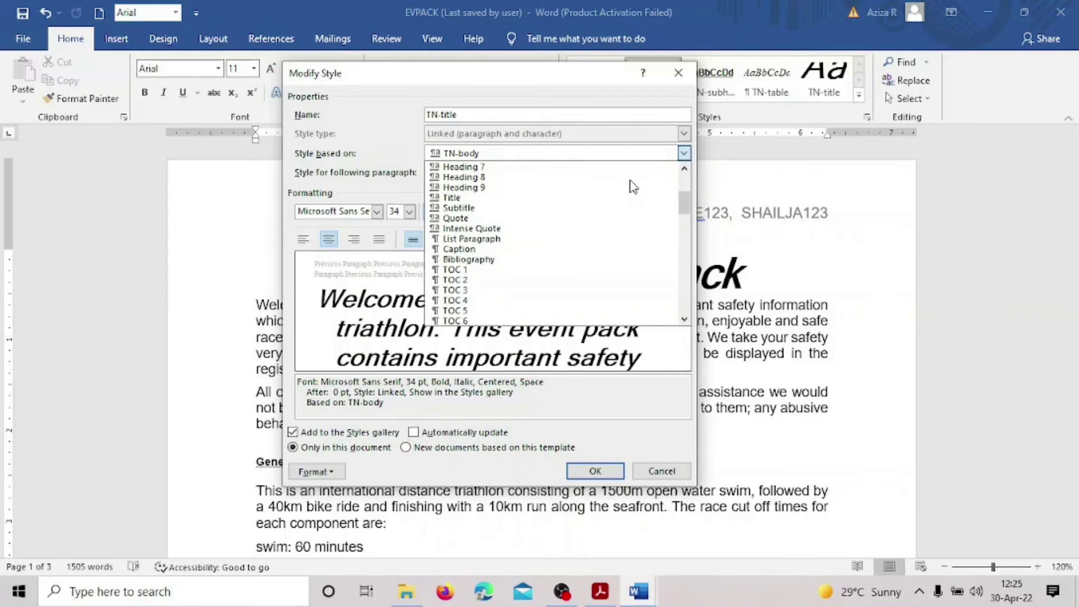
{"action": "scroll", "coordinate": [633, 187], "scroll_direction": "up", "scroll_amount": 4}
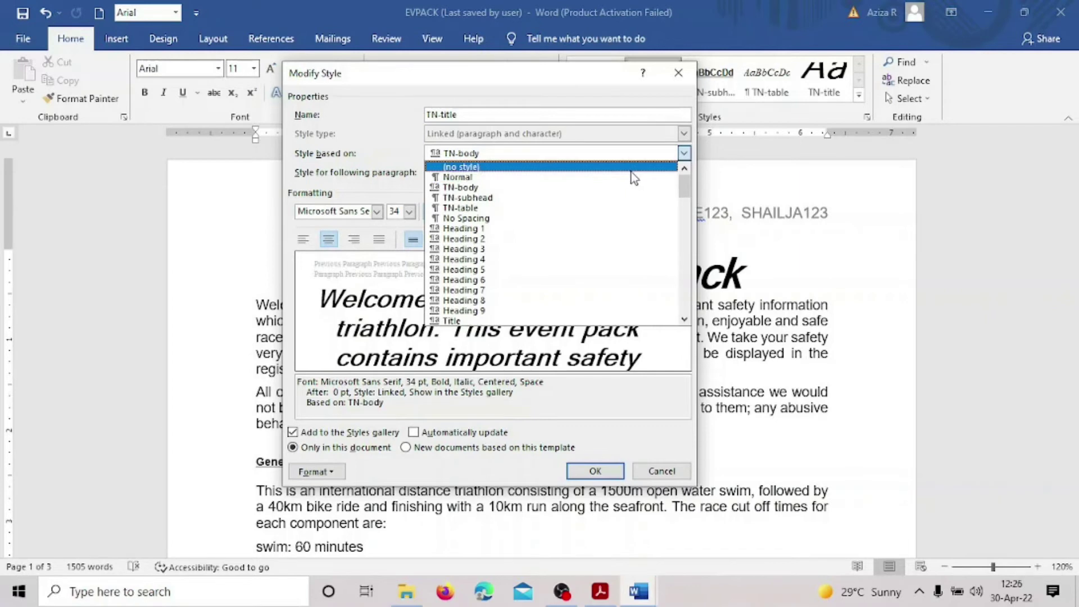
{"action": "left_click", "coordinate": [633, 176]}
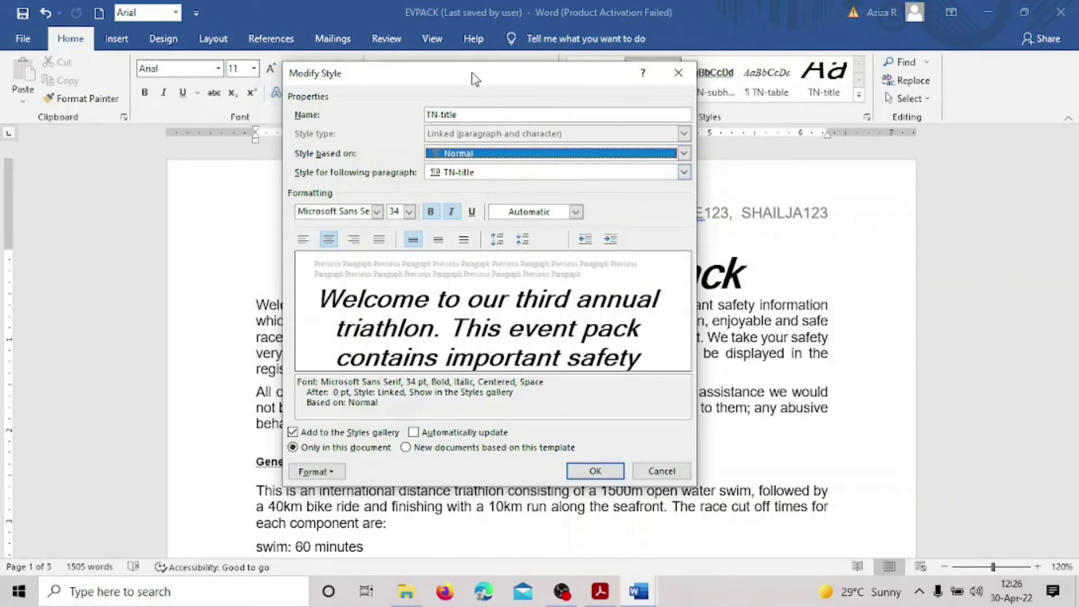
- Copy a Lightshot screenshot of the TN-title style settings to the clipboard and accept the modified style
{"action": "left_click_drag", "start_coordinate": [472, 79], "coordinate": [476, 95]}
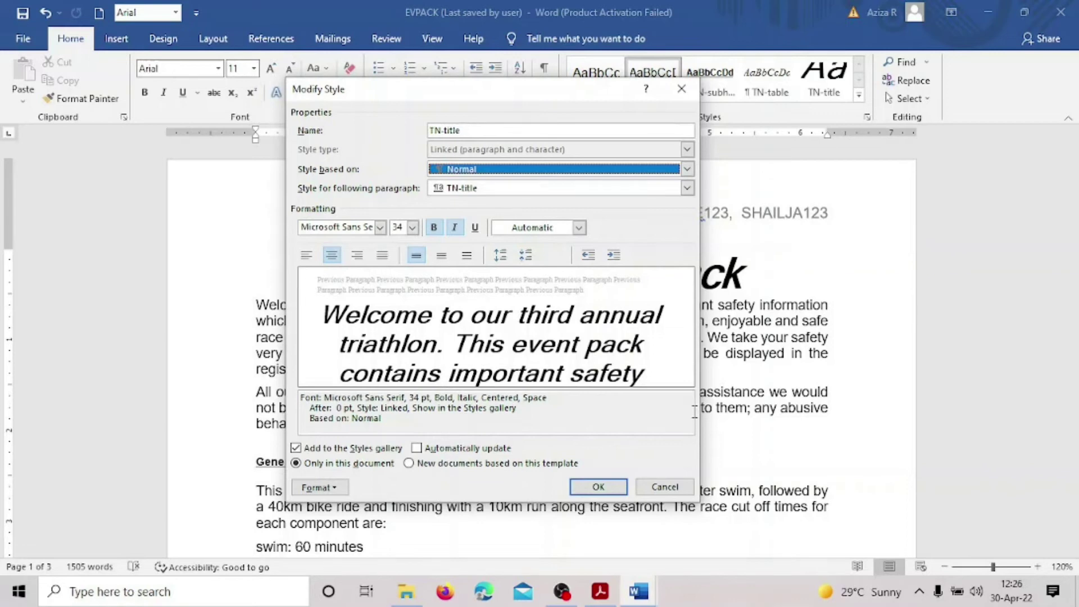
{"action": "left_click", "coordinate": [102, 599]}
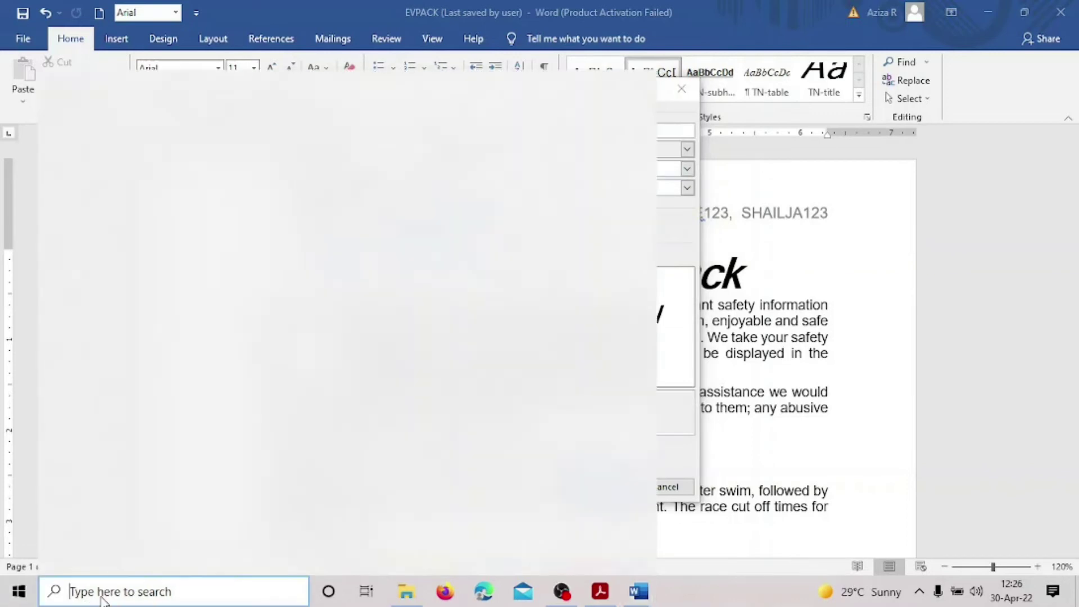
{"action": "type", "text": "l"}
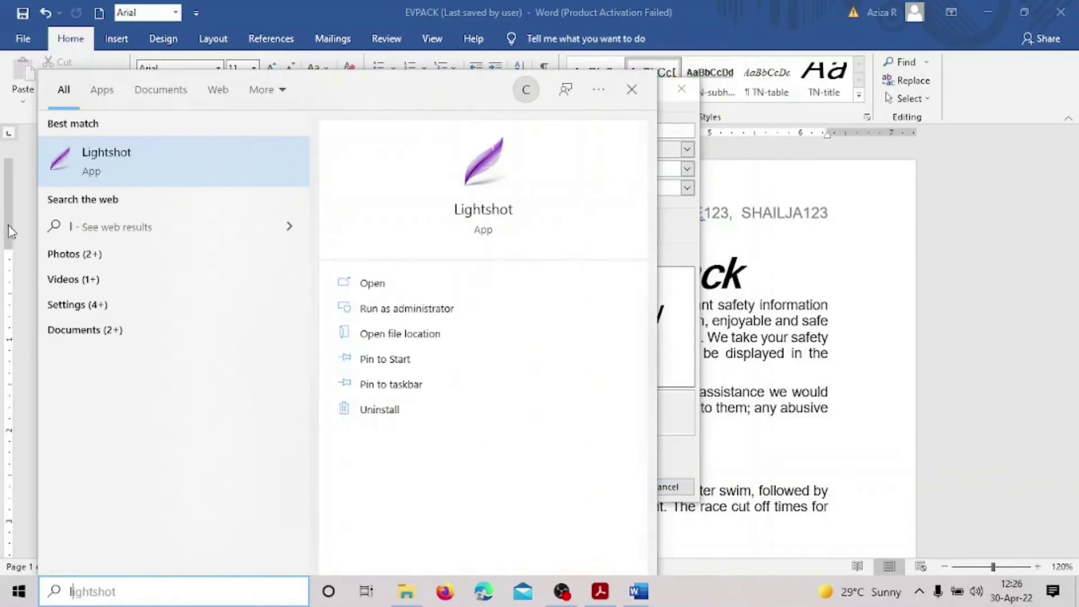
{"action": "left_click", "coordinate": [166, 174]}
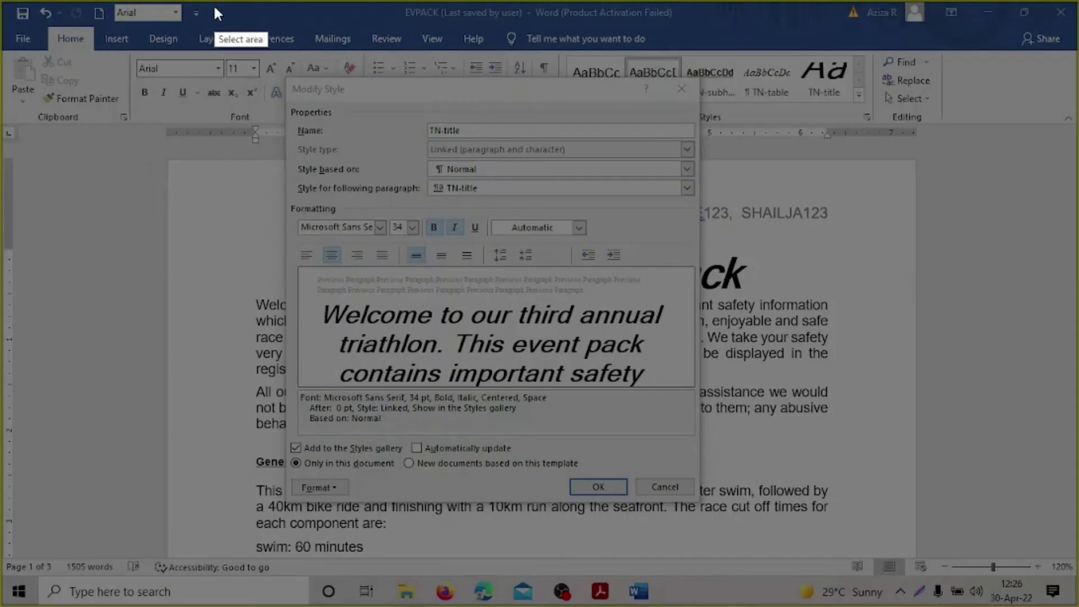
{"action": "mouse_move", "coordinate": [265, 22]}
{"action": "left_mouse_down"}
{"action": "mouse_move", "coordinate": [685, 526]}
{"action": "mouse_move", "coordinate": [790, 545]}
{"action": "left_mouse_up"}
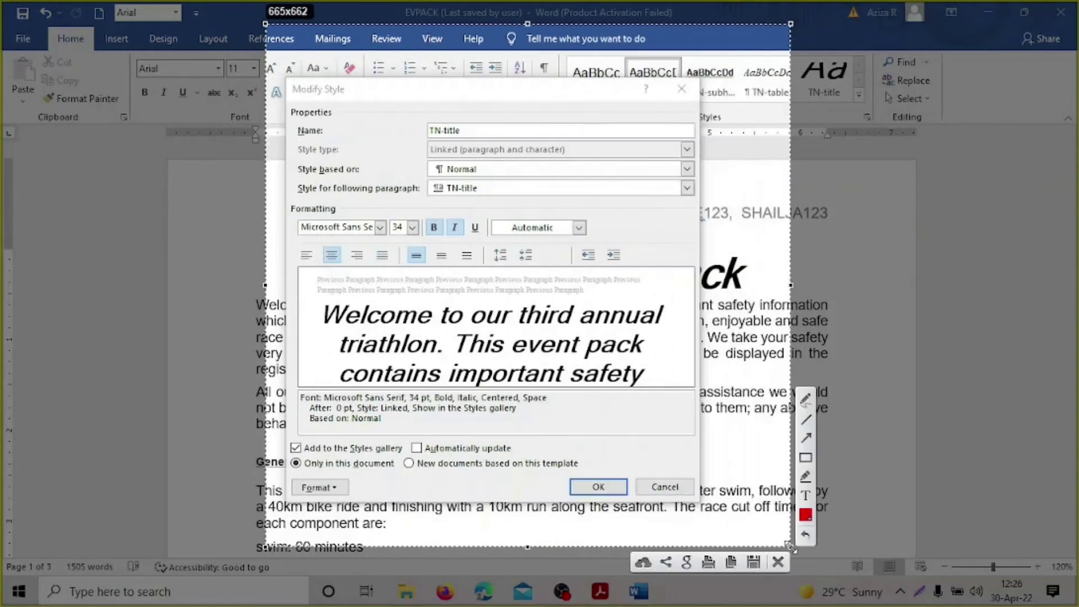
{"action": "left_click", "coordinate": [732, 562]}
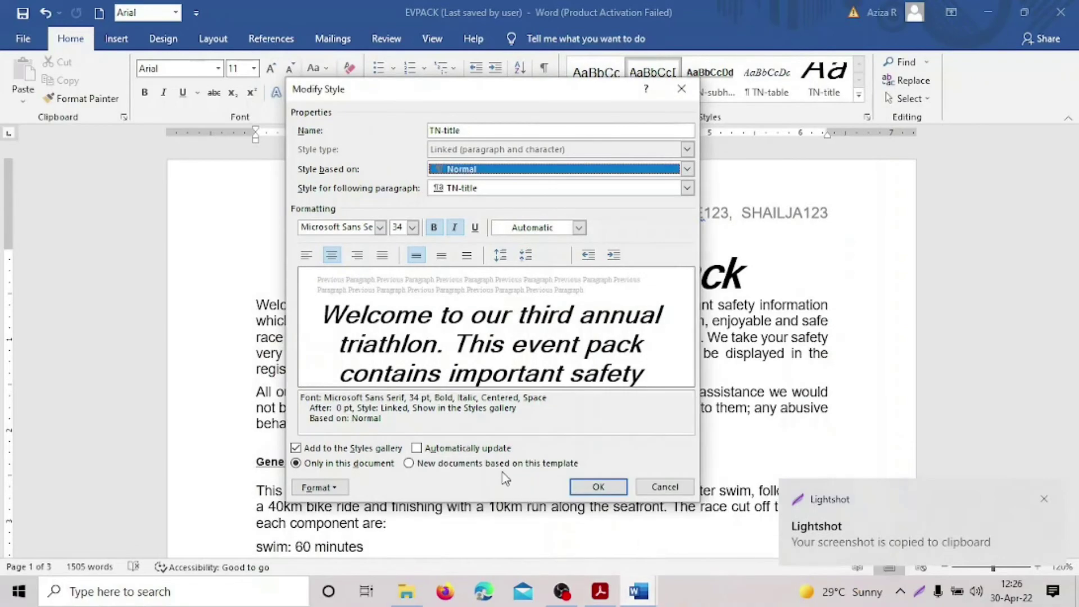
{"action": "left_click", "coordinate": [595, 488]}
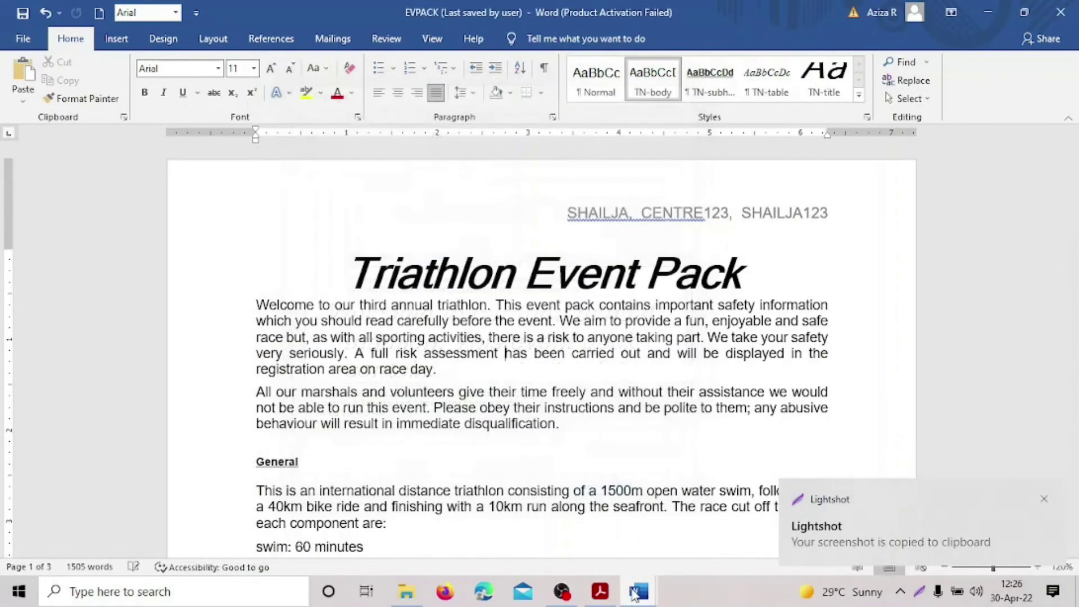
- In the evidence document, hide the formatting marks and paste the style screenshot under "Step 5 - EVIDENCE 2 here:"
{"action": "mouse_move", "coordinate": [638, 590]}
{"action": "left_click", "coordinate": [600, 567]}
{"action": "scroll", "coordinate": [624, 525], "scroll_direction": "down", "scroll_amount": 10}
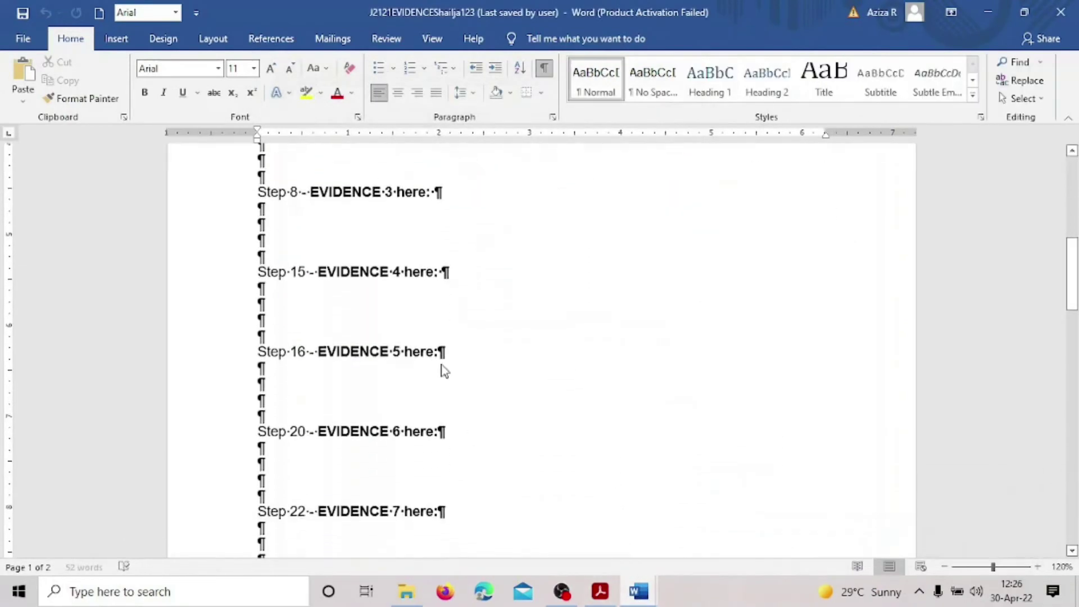
{"action": "scroll", "coordinate": [488, 326], "scroll_direction": "up", "scroll_amount": 5}
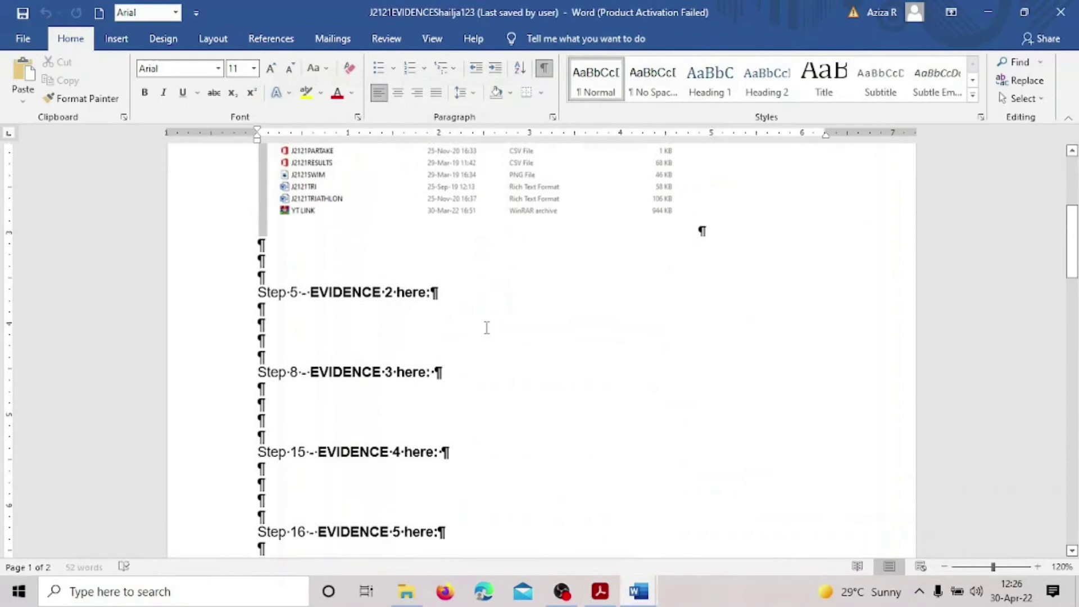
{"action": "left_click", "coordinate": [541, 70]}
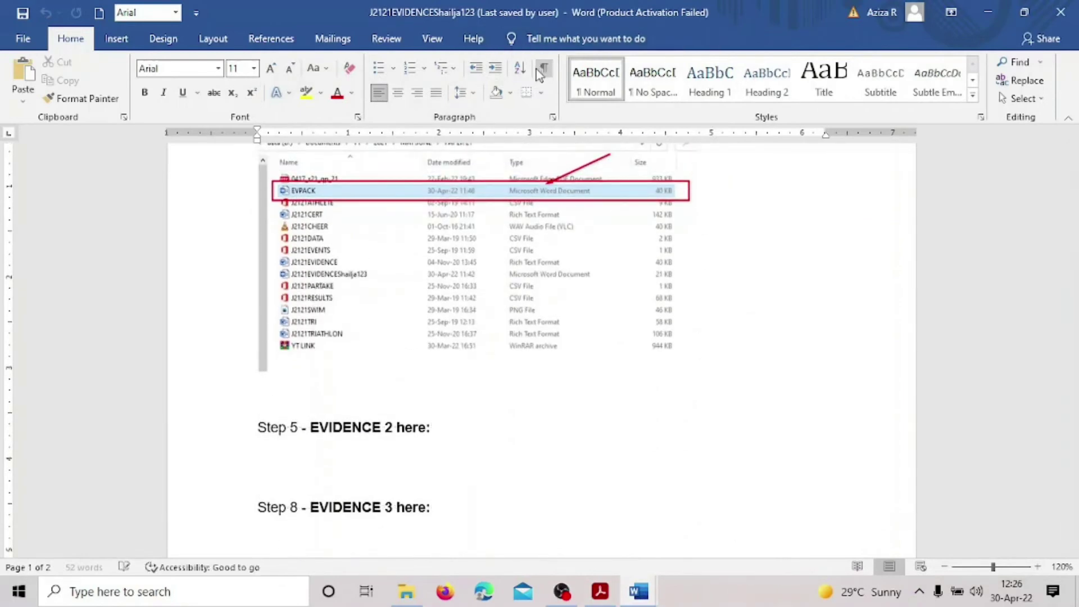
{"action": "left_click", "coordinate": [267, 446]}
{"action": "key", "text": "ctrl+v"}
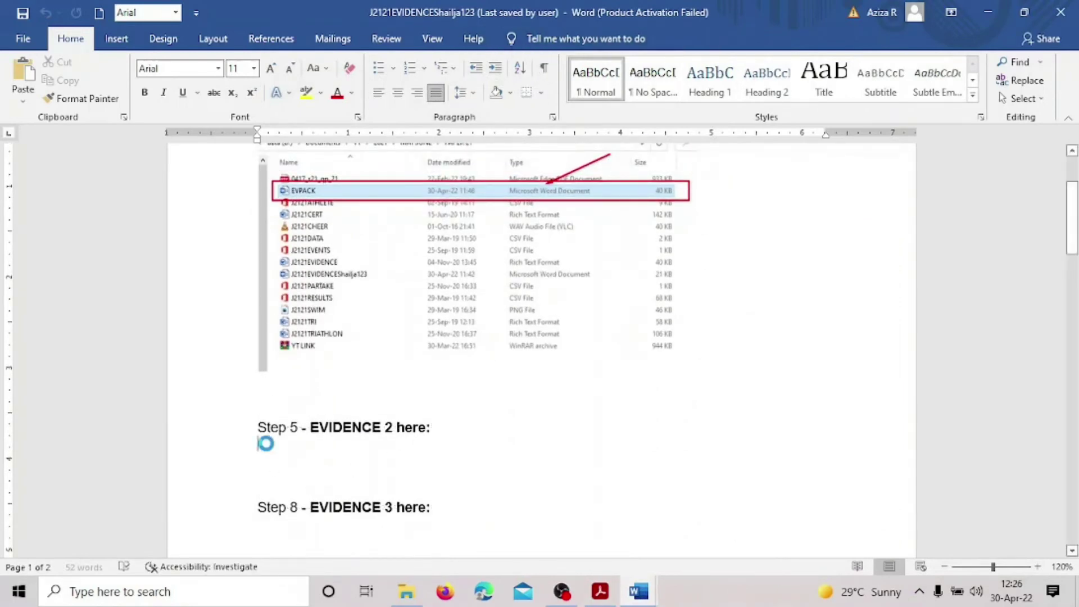
{"action": "left_click", "coordinate": [736, 483]}
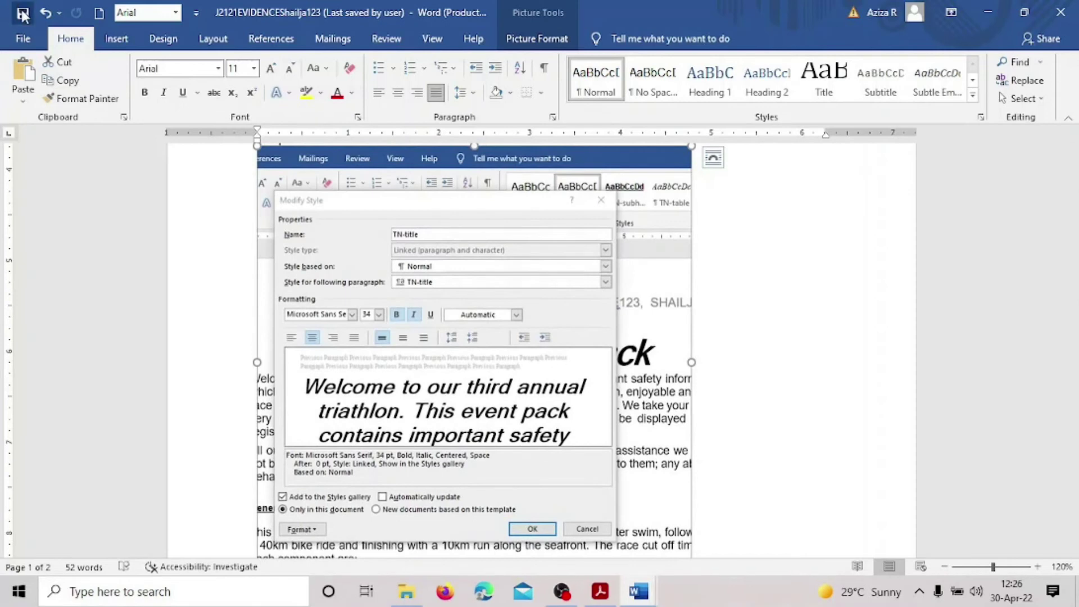
- In Acrobat Reader, highlight task 5's instruction to apply TN-title and the start of the Evidence 2 text
{"action": "left_click", "coordinate": [597, 597]}
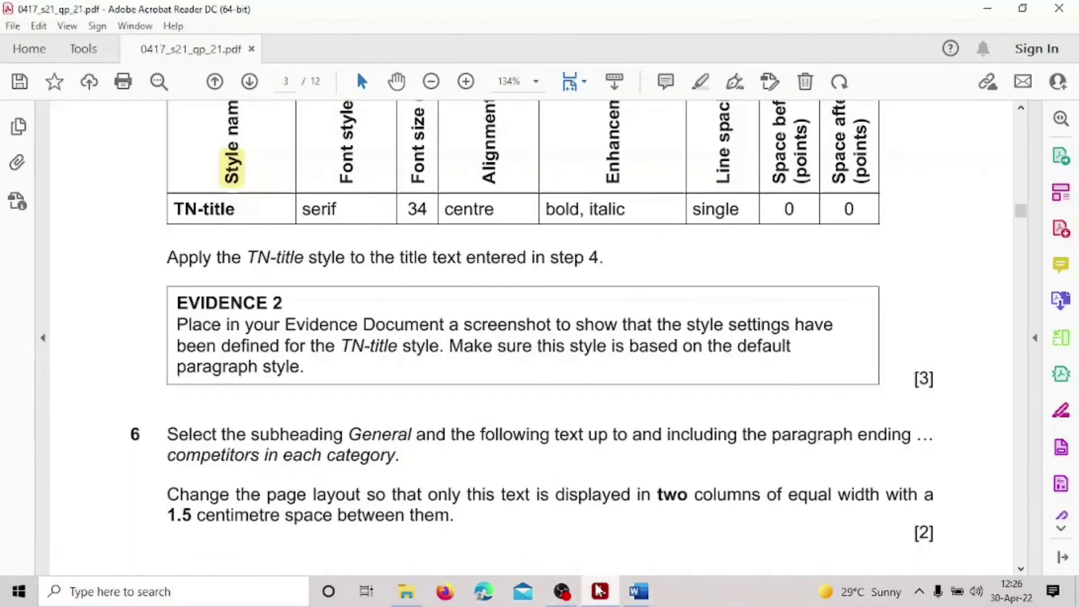
{"action": "left_click_drag", "start_coordinate": [212, 257], "coordinate": [285, 348]}
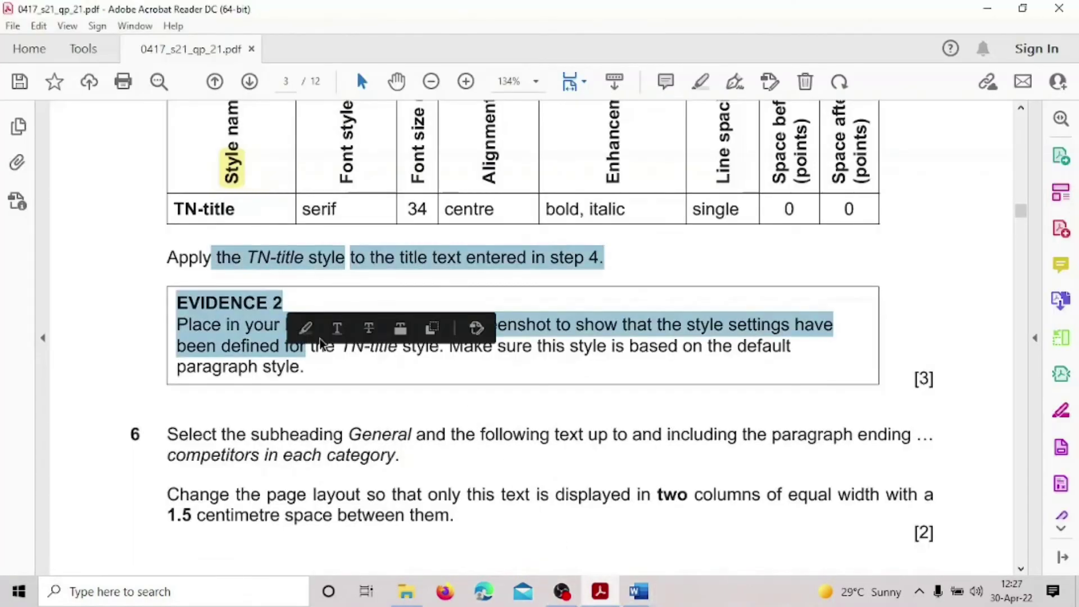
{"action": "left_click", "coordinate": [305, 326]}
{"action": "scroll", "coordinate": [312, 323], "scroll_direction": "down", "scroll_amount": 5}
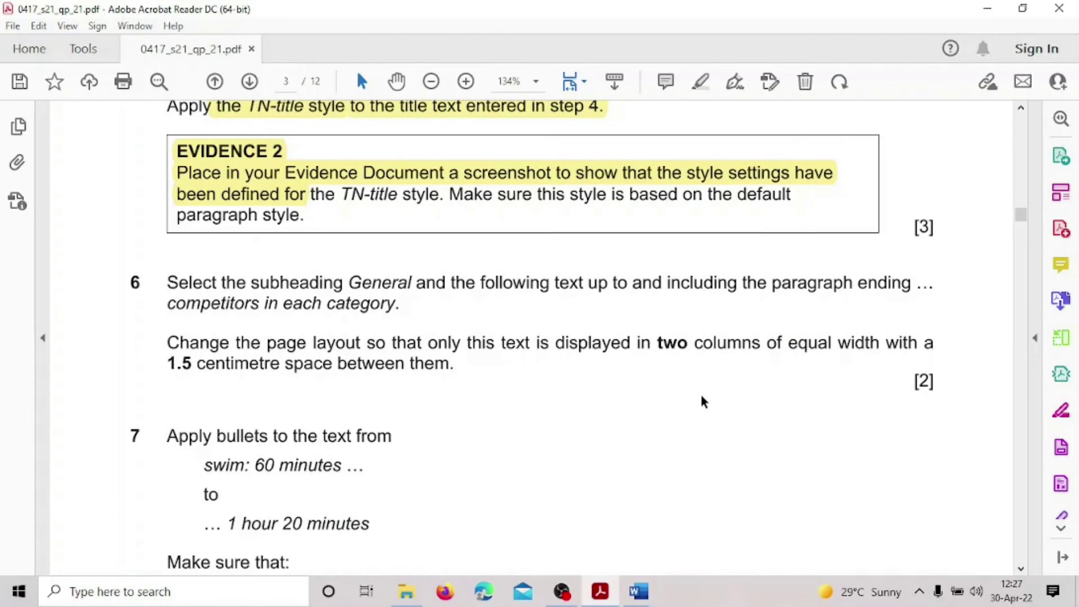
- Switch to EVPACK and select the text from the General subheading through the paragraph ending "competitors in each category."
{"action": "left_click_drag", "start_coordinate": [314, 363], "coordinate": [449, 362]}
{"action": "left_click", "coordinate": [535, 419]}
{"action": "mouse_move", "coordinate": [639, 590]}
{"action": "left_click", "coordinate": [746, 569]}
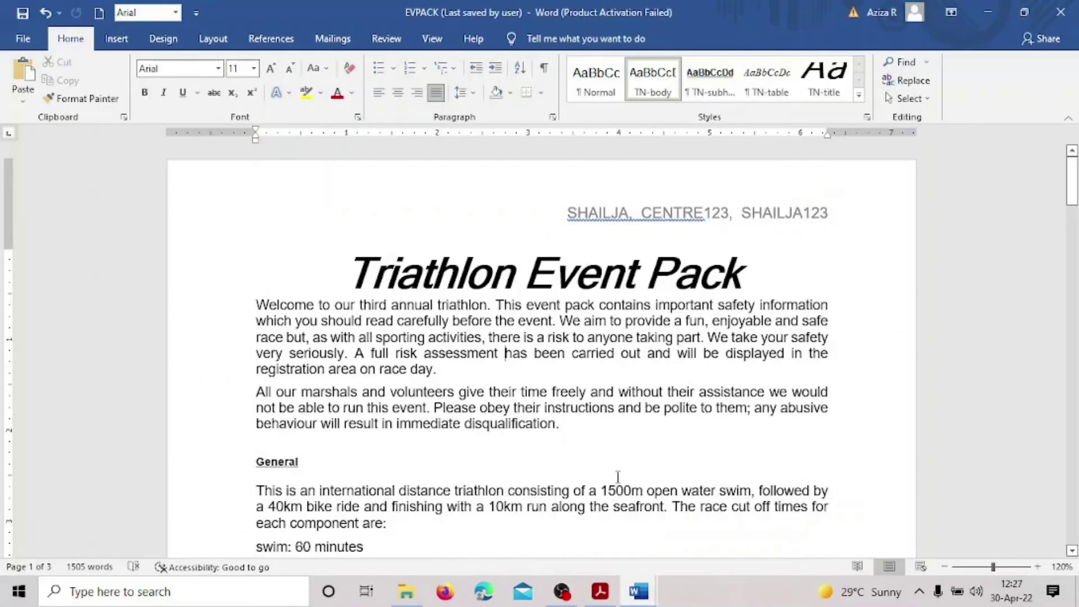
{"action": "scroll", "coordinate": [380, 273], "scroll_direction": "down", "scroll_amount": 6}
{"action": "scroll", "coordinate": [380, 274], "scroll_direction": "up", "scroll_amount": 4}
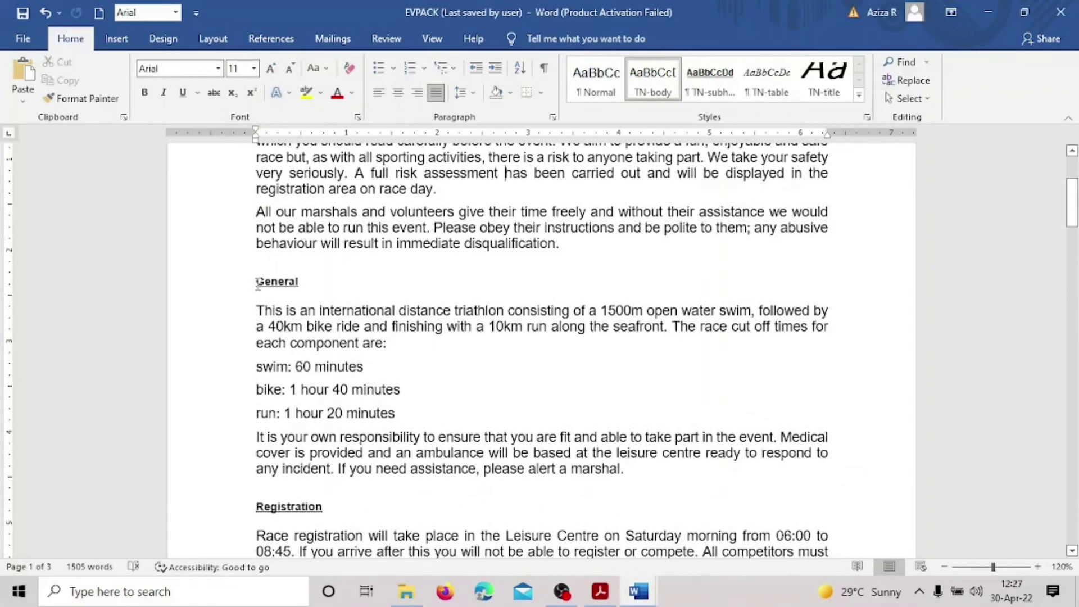
{"action": "left_click_drag", "start_coordinate": [256, 284], "coordinate": [631, 404]}
{"action": "scroll", "coordinate": [630, 404], "scroll_direction": "up", "scroll_amount": 15}
{"action": "scroll", "coordinate": [626, 393], "scroll_direction": "down", "scroll_amount": 10}
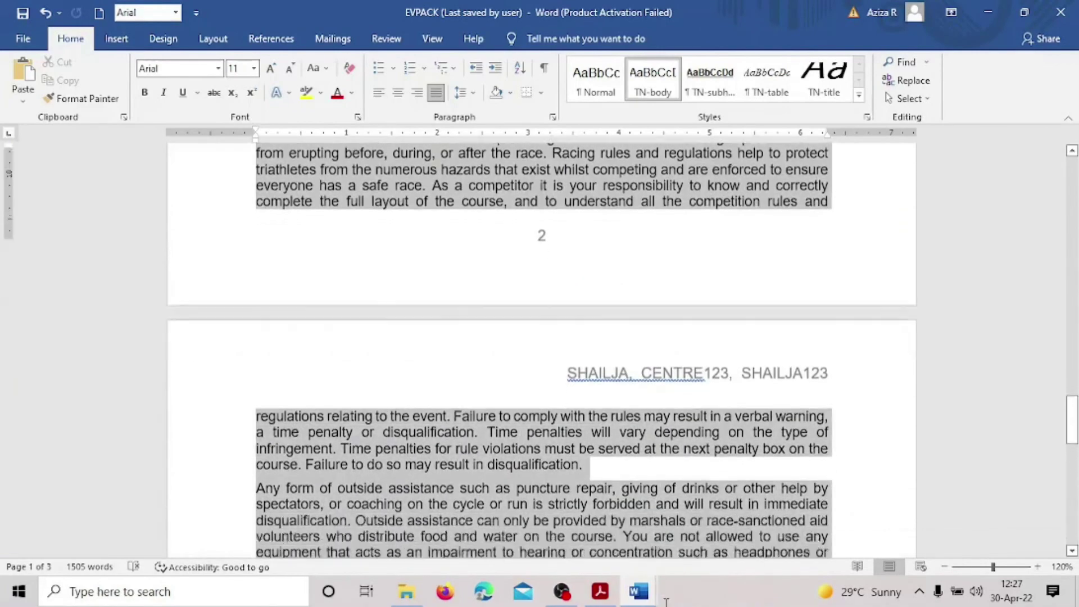
{"action": "left_click_drag", "start_coordinate": [633, 462], "coordinate": [581, 388]}
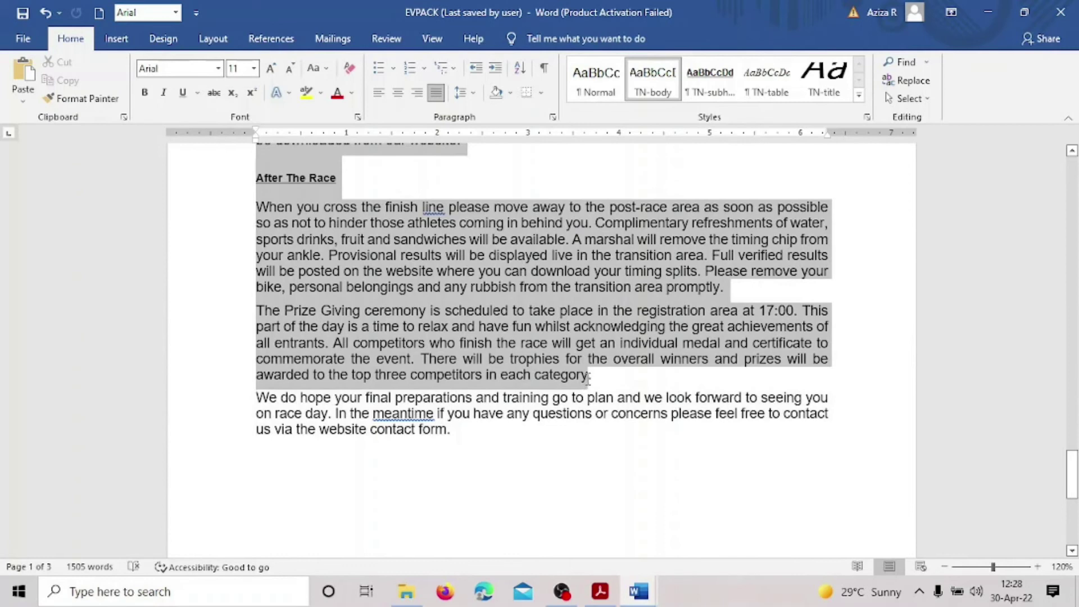
{"action": "left_click_drag", "start_coordinate": [588, 378], "coordinate": [590, 375]}
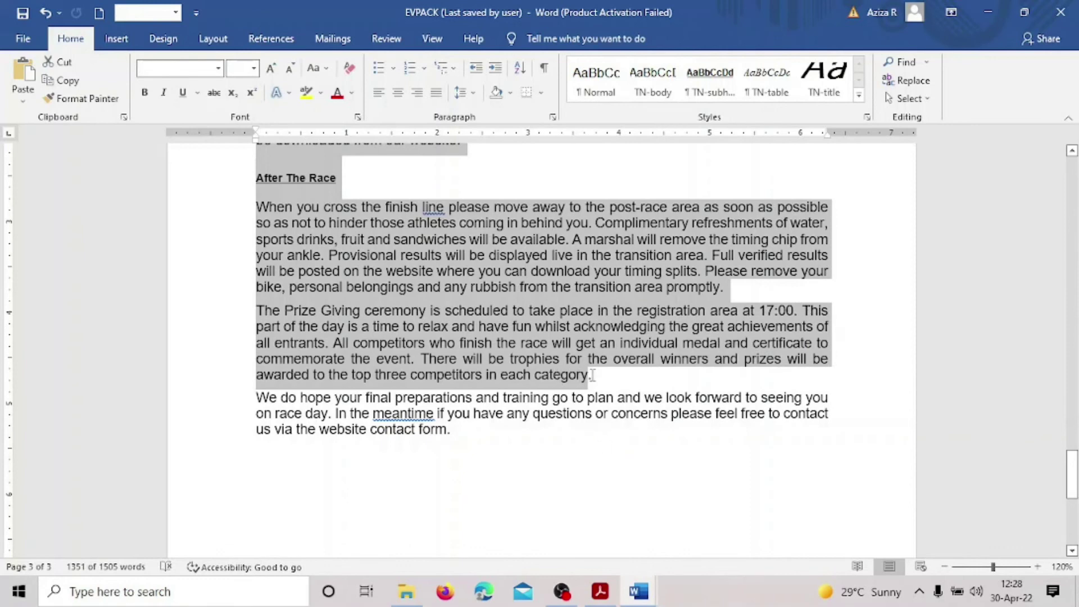
- Lay out the selected text in two columns of equal width with 1.5 cm (0.59") spacing and save the document
{"action": "left_click", "coordinate": [215, 44]}
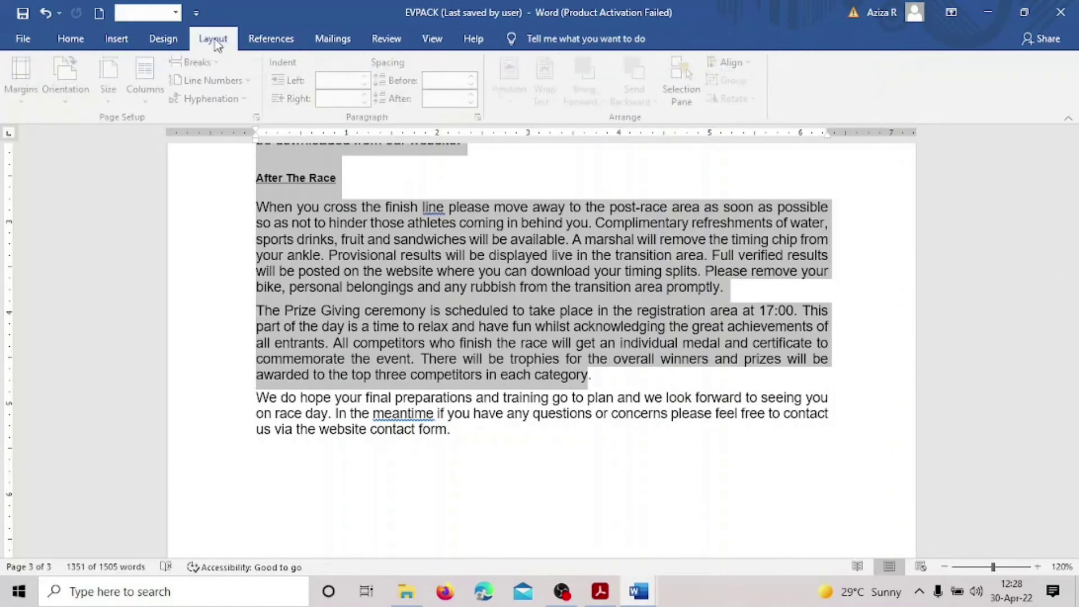
{"action": "left_click", "coordinate": [1038, 566]}
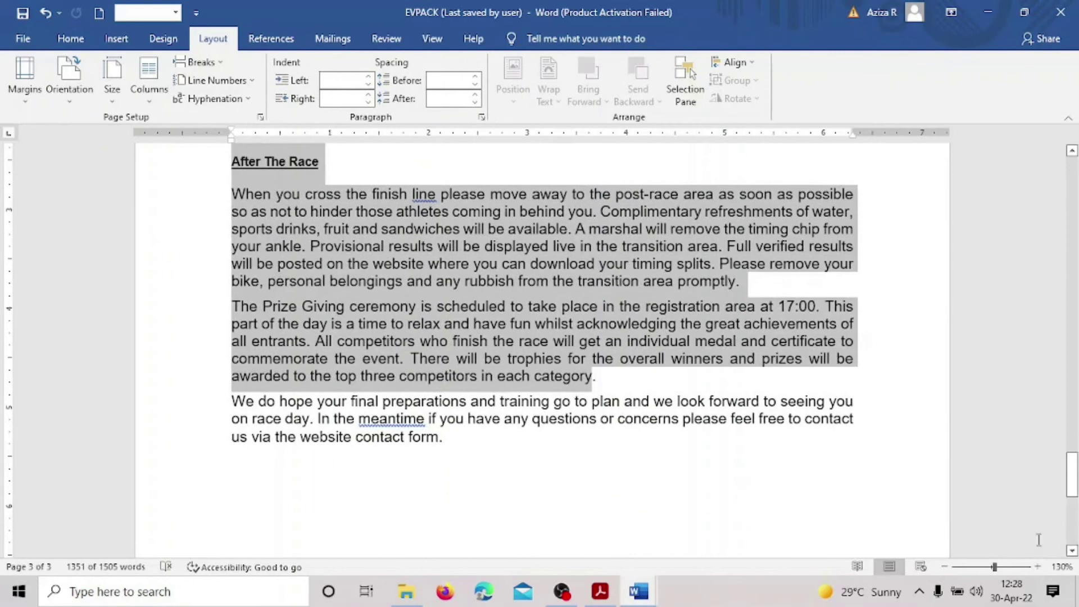
{"action": "left_click", "coordinate": [1037, 566]}
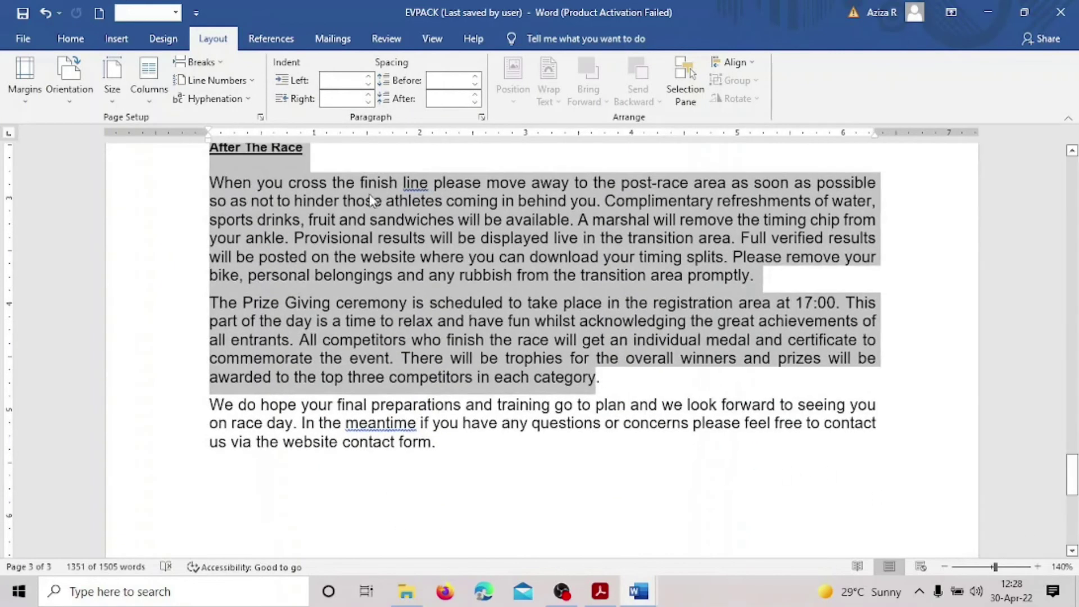
{"action": "left_click", "coordinate": [151, 99]}
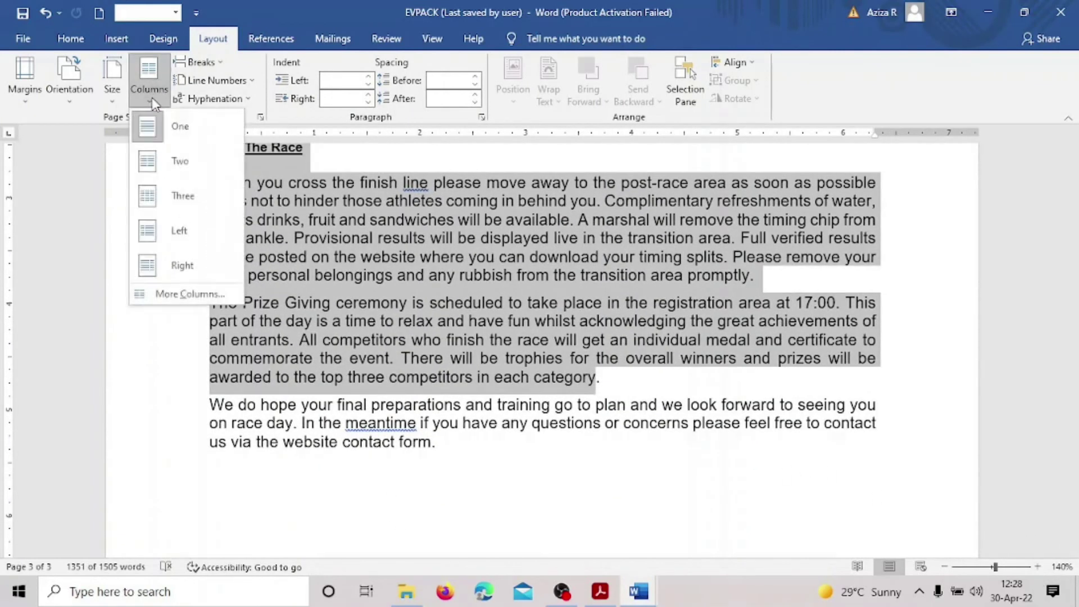
{"action": "left_click", "coordinate": [204, 295]}
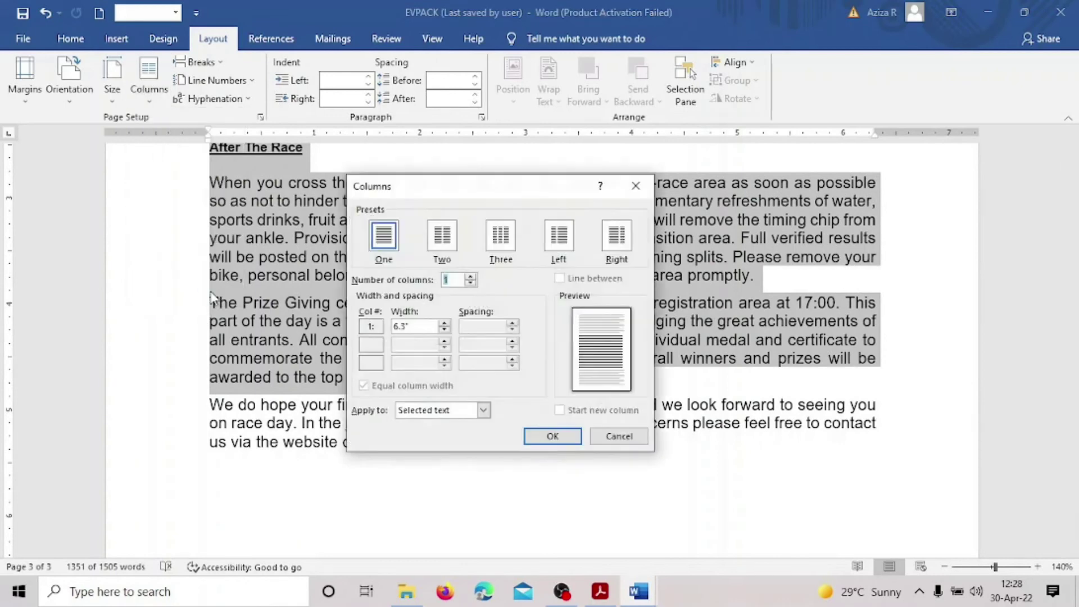
{"action": "left_click", "coordinate": [444, 242]}
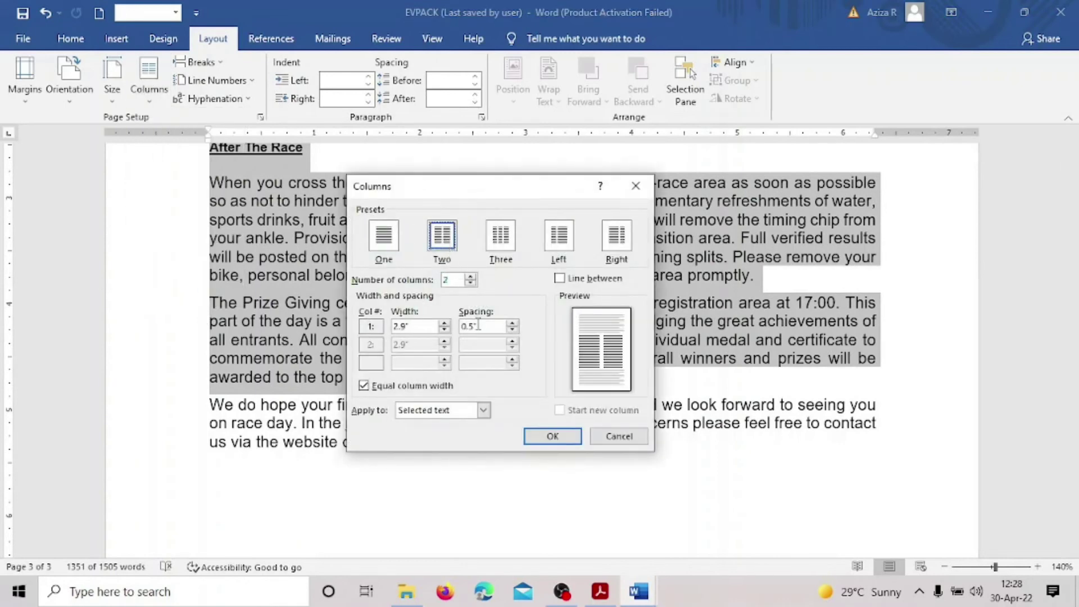
{"action": "left_click_drag", "start_coordinate": [478, 326], "coordinate": [450, 326]}
{"action": "type", "text": "1"}
{"action": "left_click", "coordinate": [569, 435]}
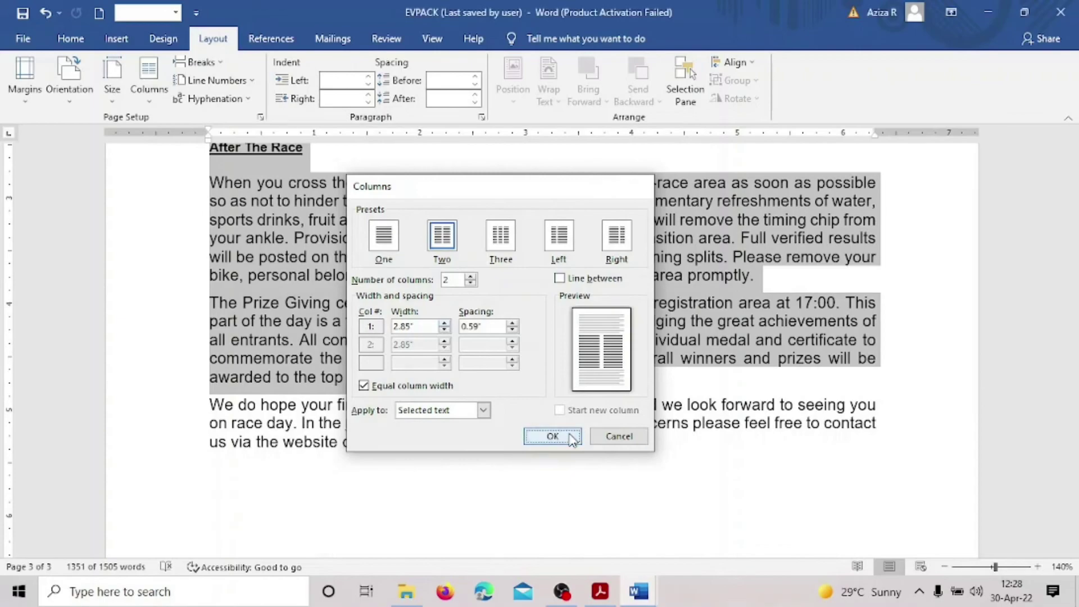
{"action": "scroll", "coordinate": [676, 456], "scroll_direction": "up", "scroll_amount": 20}
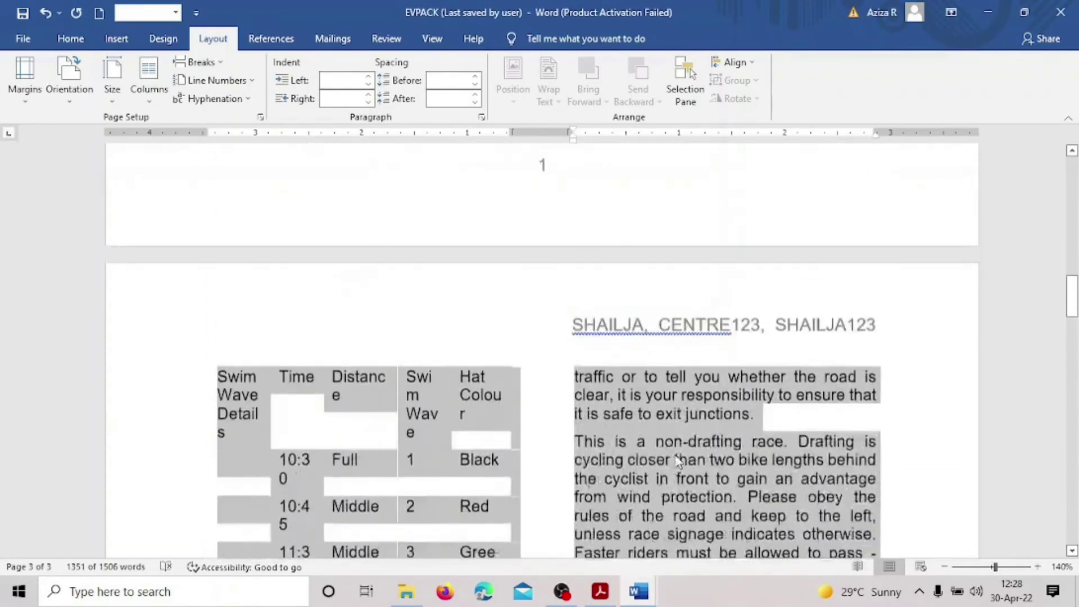
{"action": "scroll", "coordinate": [677, 461], "scroll_direction": "up", "scroll_amount": 10}
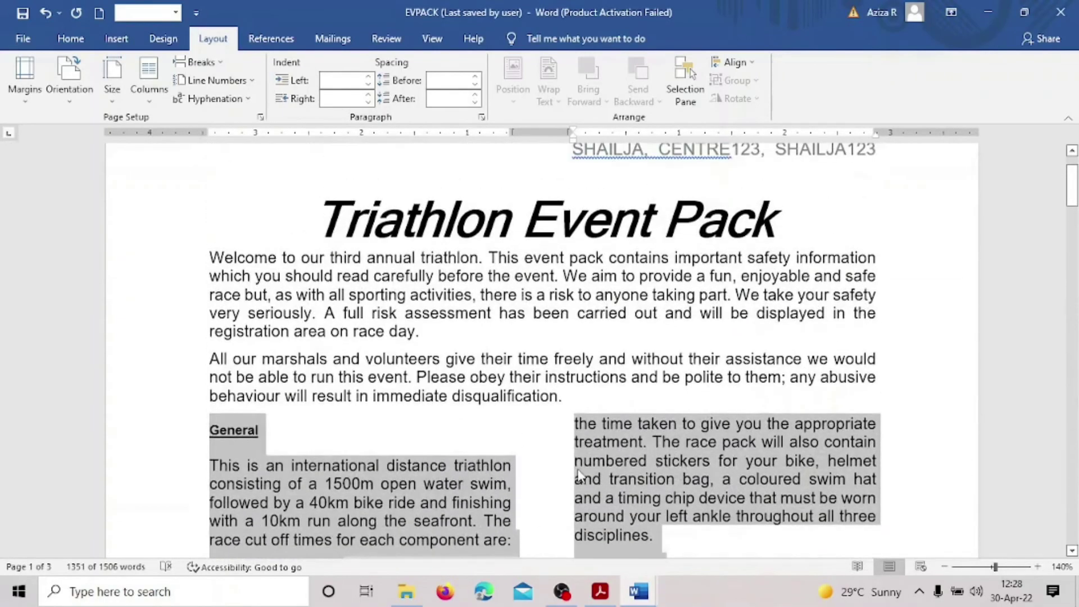
{"action": "scroll", "coordinate": [543, 471], "scroll_direction": "up", "scroll_amount": 2}
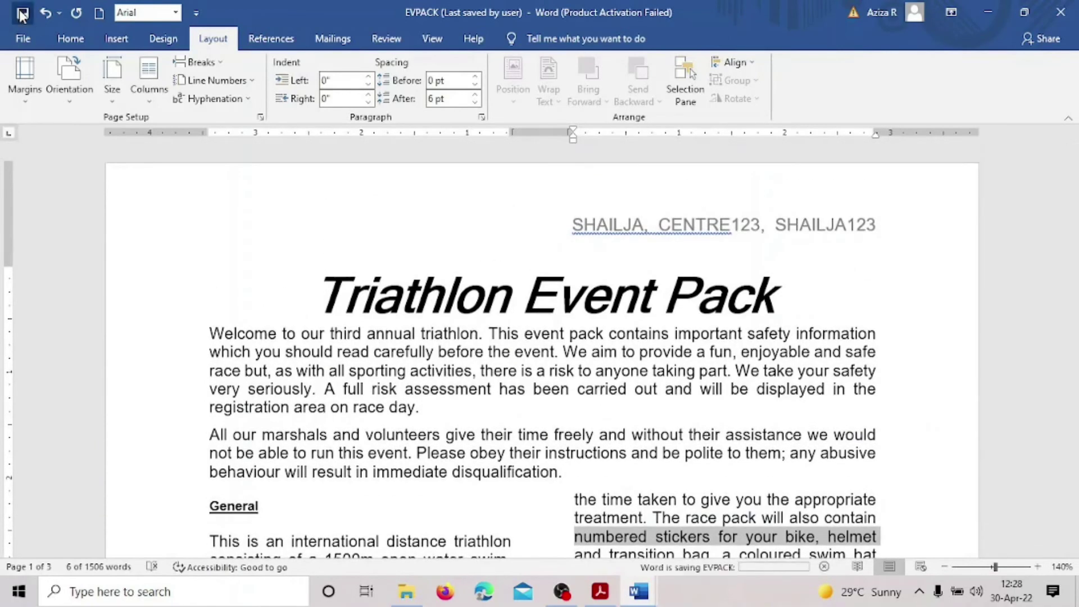
- In Acrobat Reader, highlight task 6's instruction from "Select the subheading General" to the word "Change"
{"action": "left_click", "coordinate": [600, 601]}
{"action": "scroll", "coordinate": [479, 472], "scroll_direction": "down", "scroll_amount": 1}
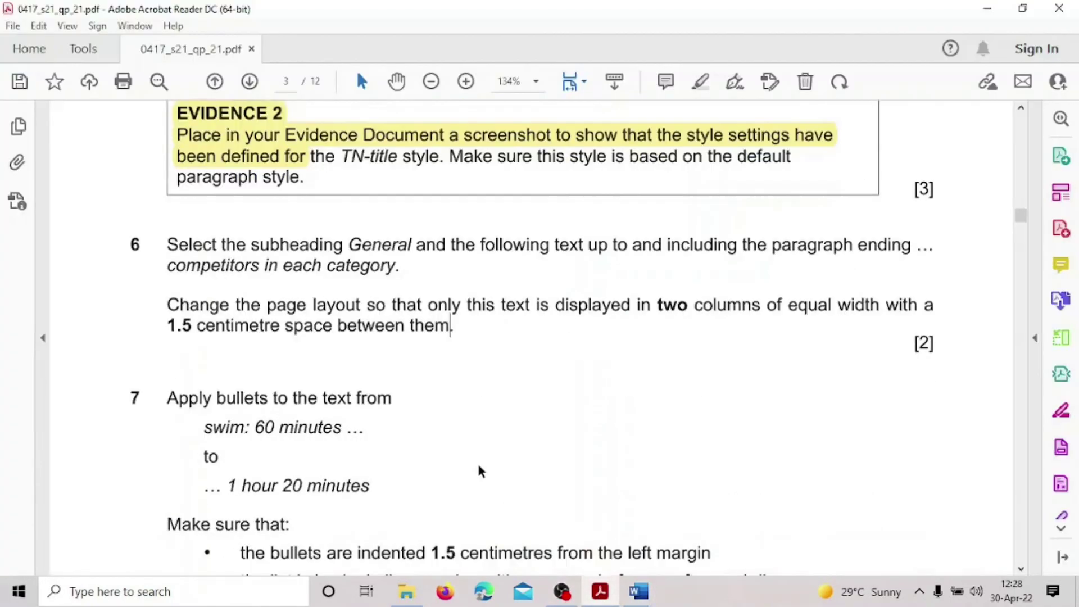
{"action": "left_click_drag", "start_coordinate": [168, 245], "coordinate": [205, 301]}
{"action": "left_click", "coordinate": [231, 279]}
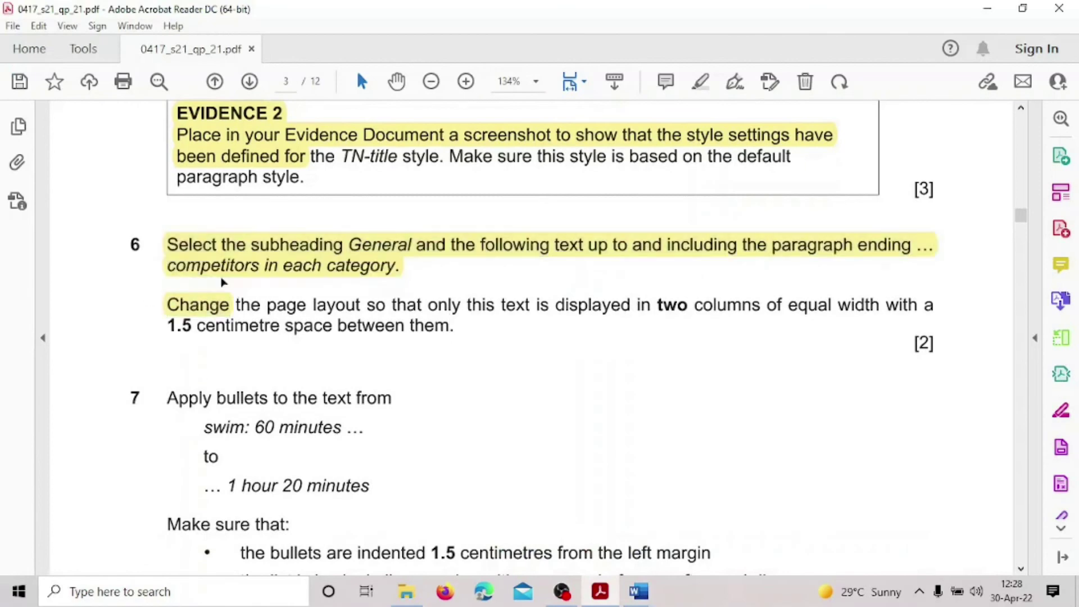
- Back in EVPACK, apply solid round bullets to the three lines from "swim: 60 minutes" to "run: 1 hour 20 minutes"
{"action": "scroll", "coordinate": [282, 208], "scroll_direction": "down", "scroll_amount": 3}
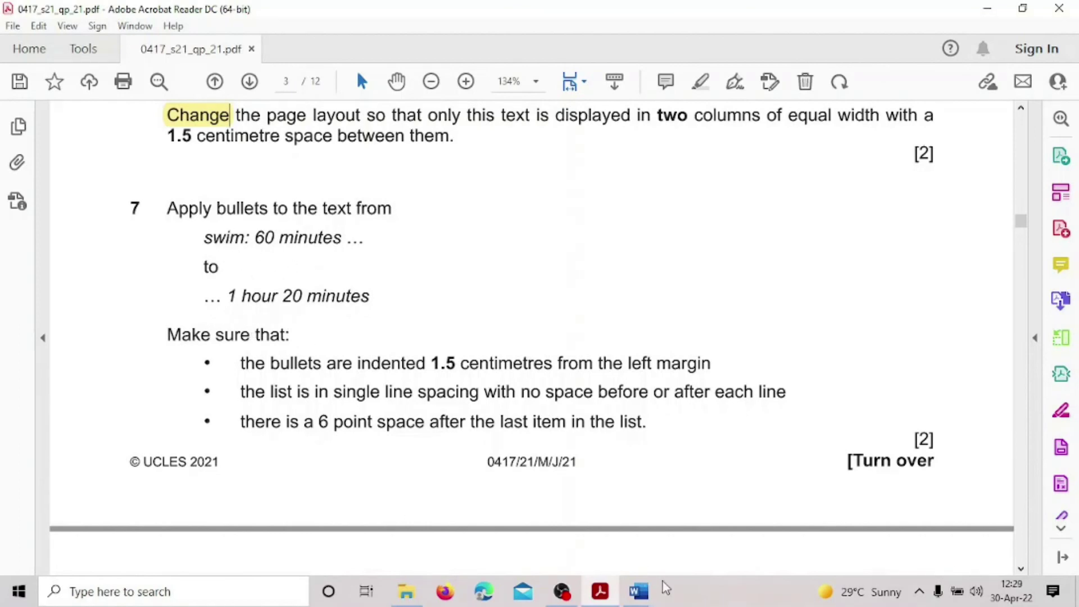
{"action": "mouse_move", "coordinate": [641, 590]}
{"action": "left_click", "coordinate": [758, 551]}
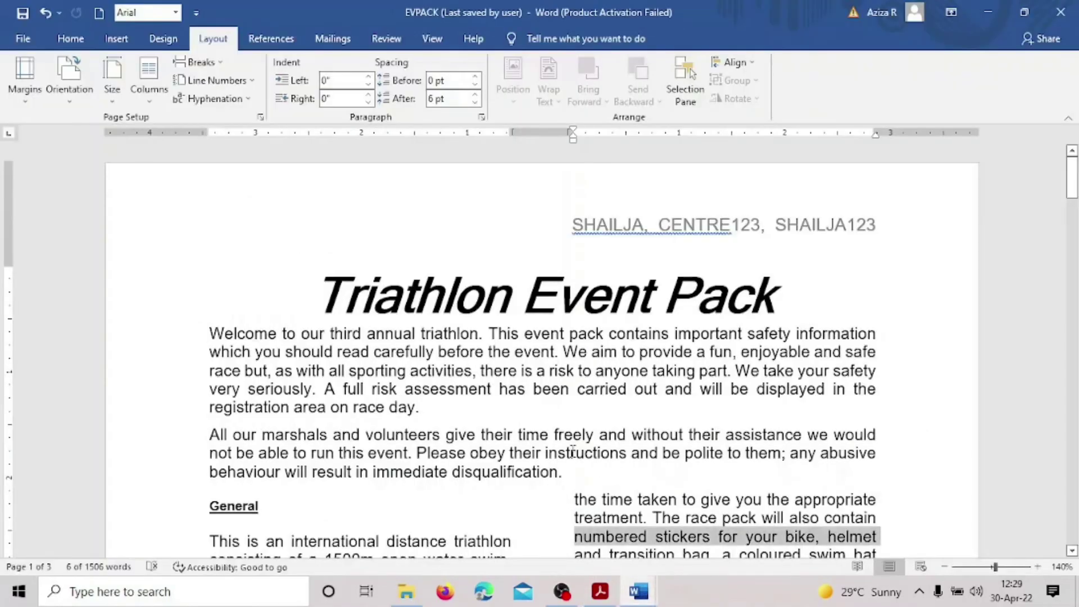
{"action": "scroll", "coordinate": [572, 452], "scroll_direction": "down", "scroll_amount": 10}
{"action": "scroll", "coordinate": [572, 453], "scroll_direction": "up", "scroll_amount": 4}
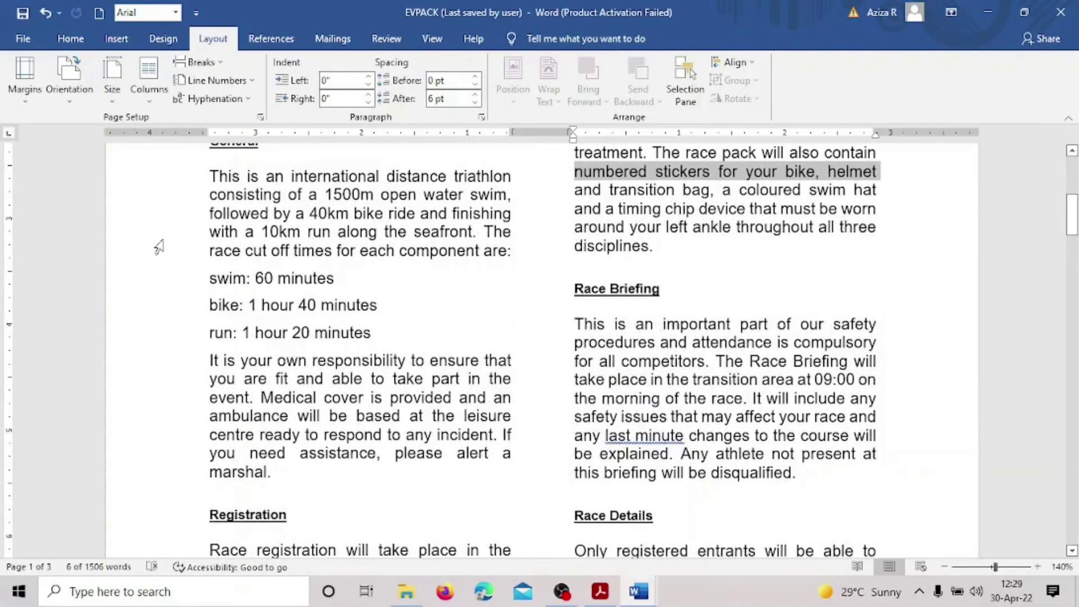
{"action": "left_click_drag", "start_coordinate": [212, 279], "coordinate": [381, 325]}
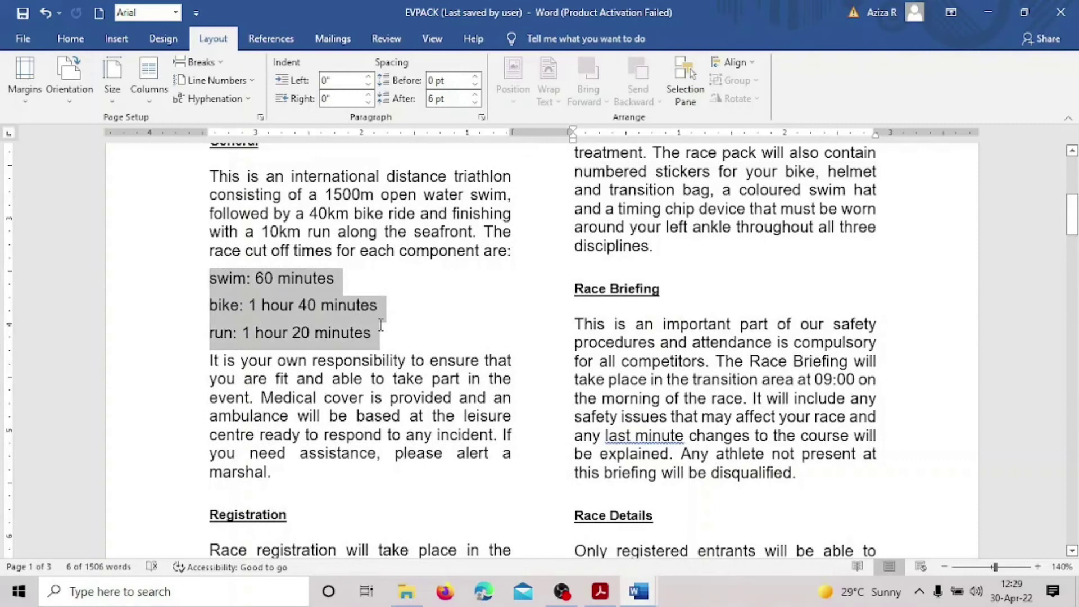
{"action": "left_click", "coordinate": [71, 39]}
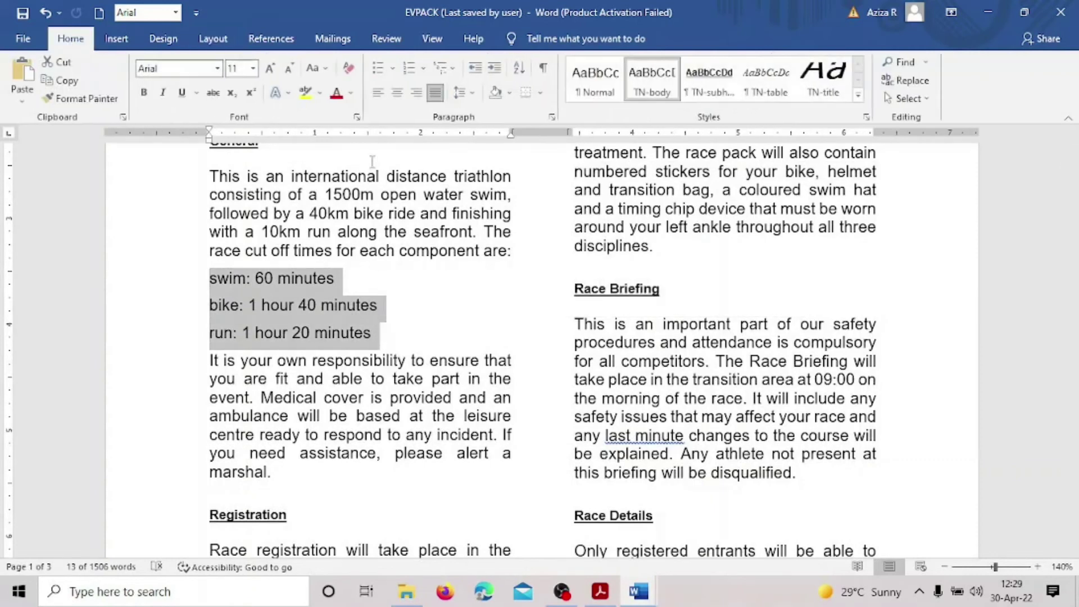
{"action": "left_click", "coordinate": [393, 70]}
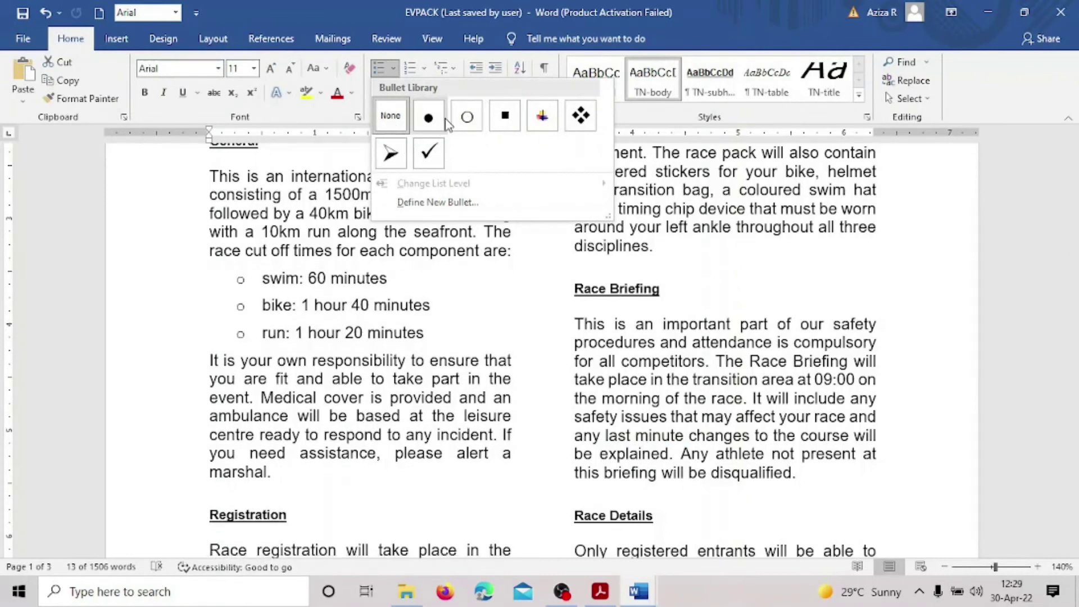
{"action": "left_click", "coordinate": [429, 118]}
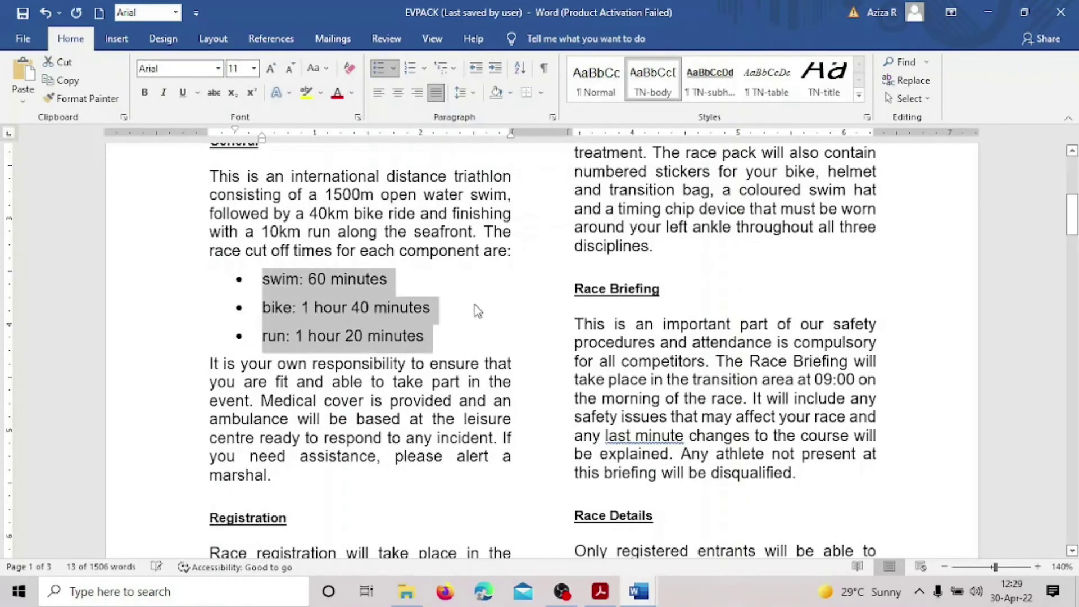
- In Acrobat Reader, highlight task 7's instruction to apply bullets and read its indent and spacing requirements
{"action": "left_click", "coordinate": [601, 592]}
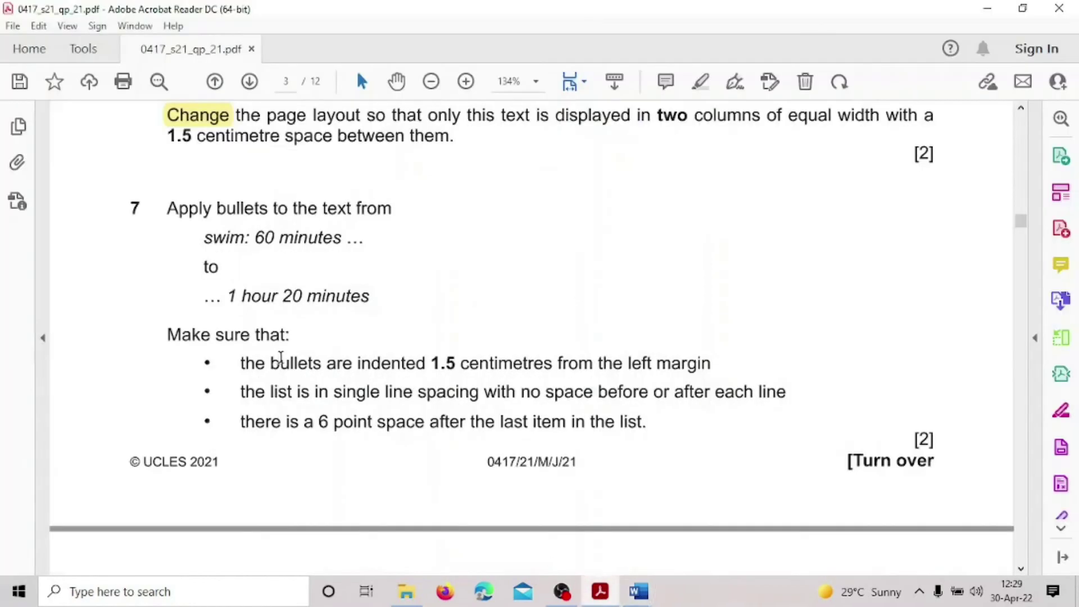
{"action": "left_click_drag", "start_coordinate": [175, 185], "coordinate": [278, 297]}
{"action": "left_click", "coordinate": [279, 254]}
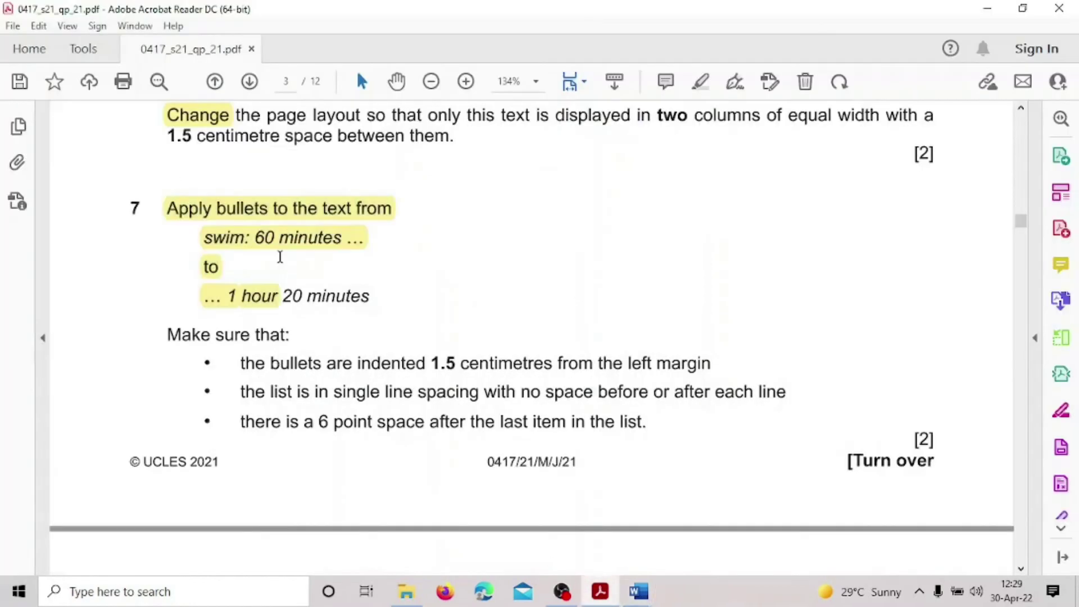
{"action": "scroll", "coordinate": [348, 298], "scroll_direction": "down", "scroll_amount": 1}
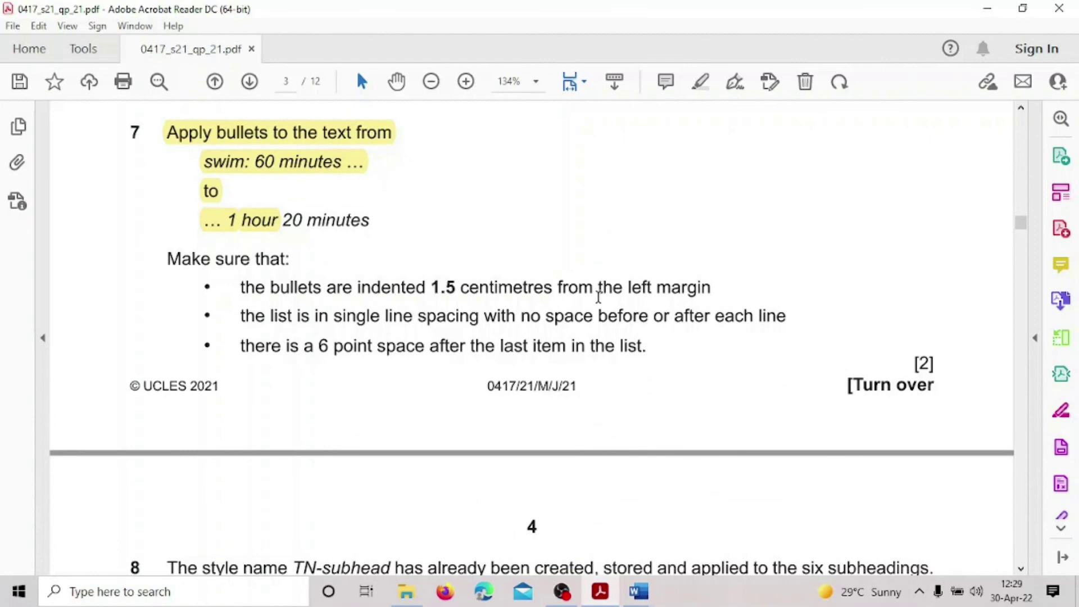
{"action": "left_click_drag", "start_coordinate": [559, 289], "coordinate": [657, 288]}
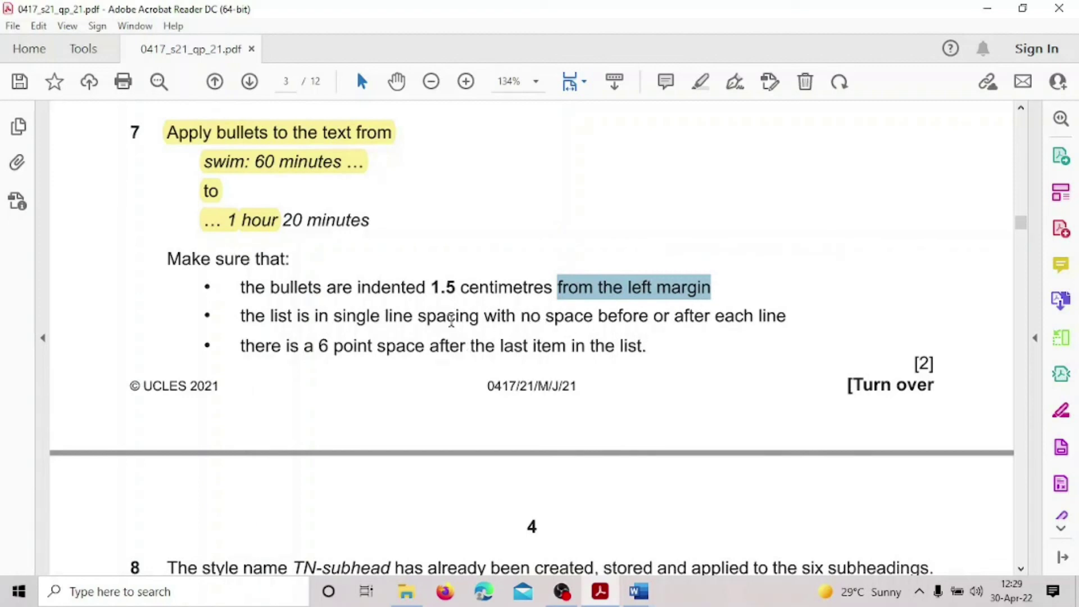
{"action": "left_click_drag", "start_coordinate": [451, 320], "coordinate": [539, 318]}
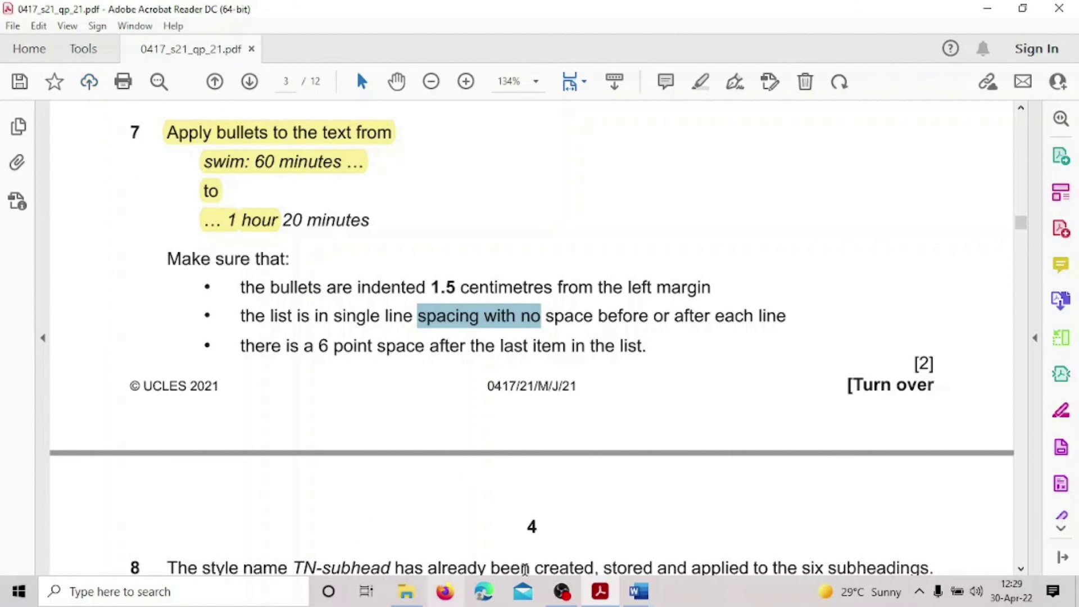
- Return to EVPACK and set the bulleted list's left indentation to 1.5cm in the paragraph settings
{"action": "left_click", "coordinate": [638, 592]}
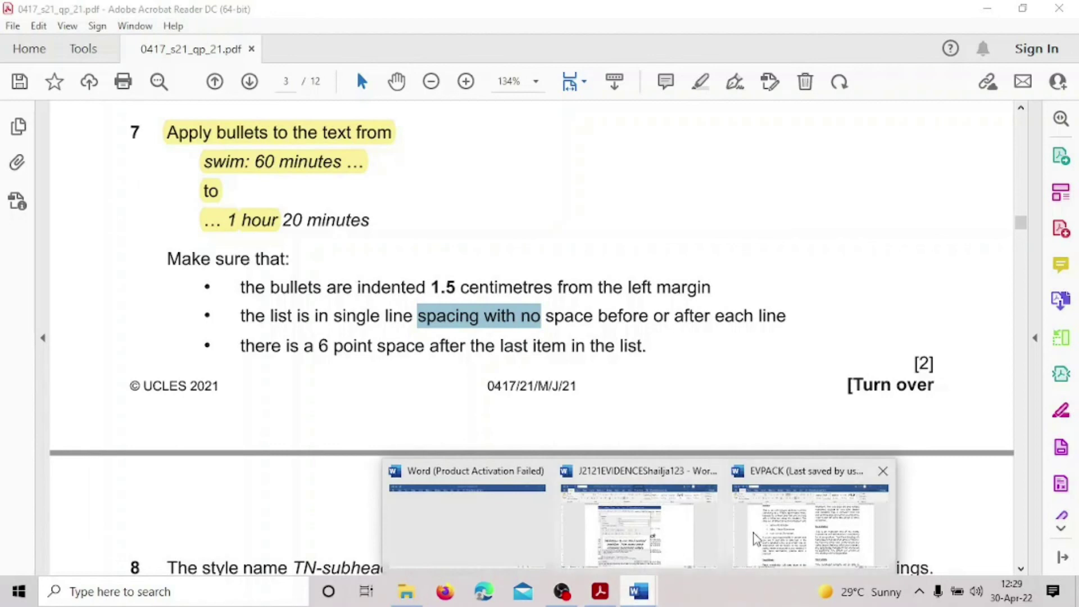
{"action": "left_click", "coordinate": [805, 521]}
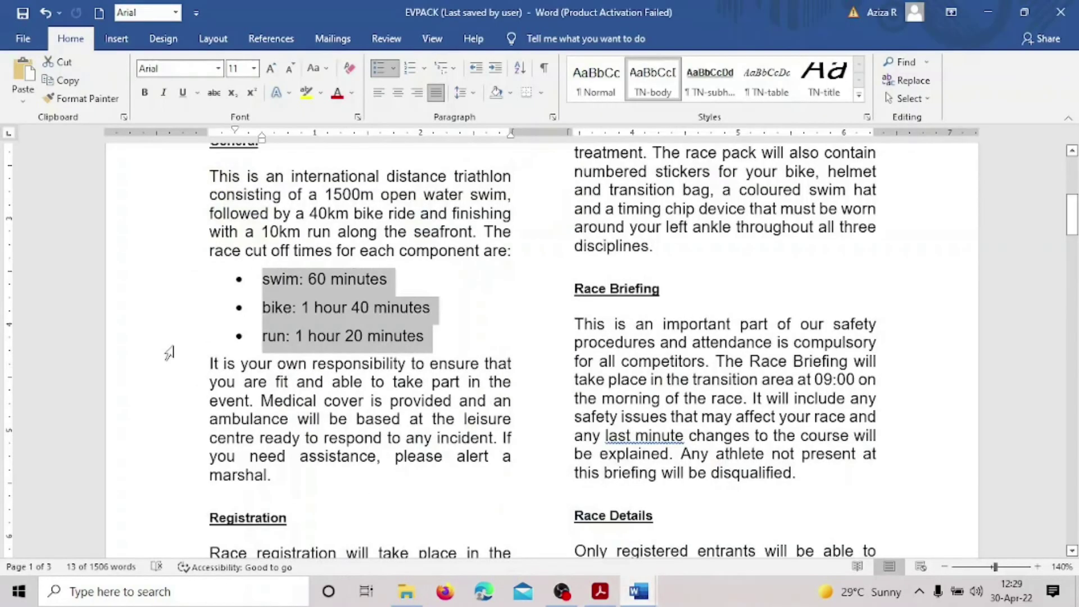
{"action": "left_click", "coordinate": [553, 119]}
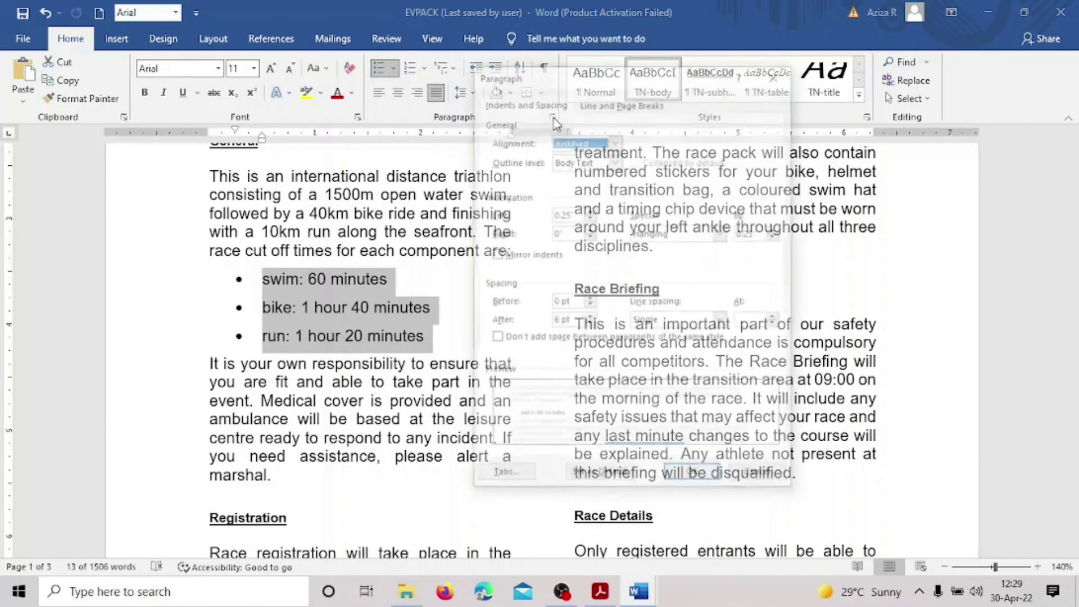
{"action": "left_click_drag", "start_coordinate": [646, 79], "coordinate": [673, 87]}
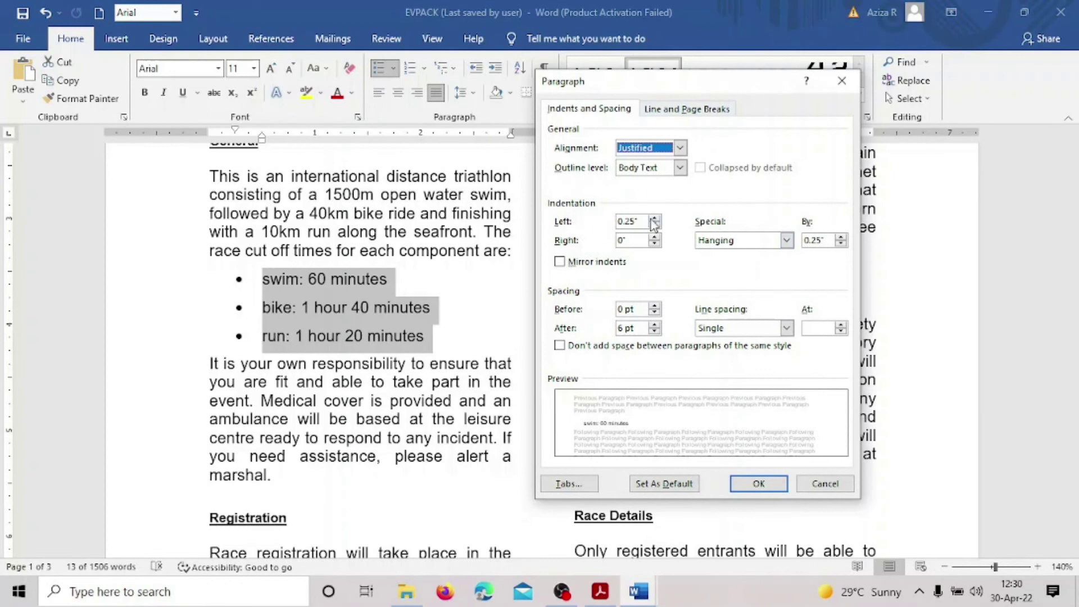
{"action": "left_click_drag", "start_coordinate": [646, 219], "coordinate": [622, 221]}
{"action": "type", "text": "1.5cm"}
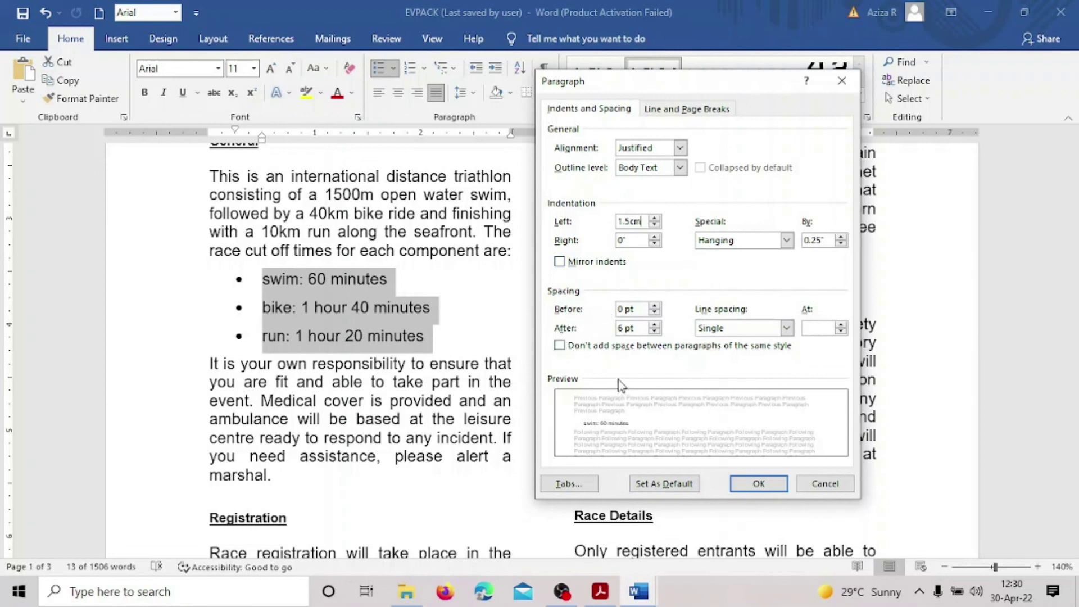
- Set the list's spacing after to 0 pt with single line spacing and apply the paragraph settings
{"action": "left_click", "coordinate": [615, 329]}
{"action": "key", "text": "Delete"}
{"action": "type", "text": "0"}
{"action": "left_click", "coordinate": [784, 328]}
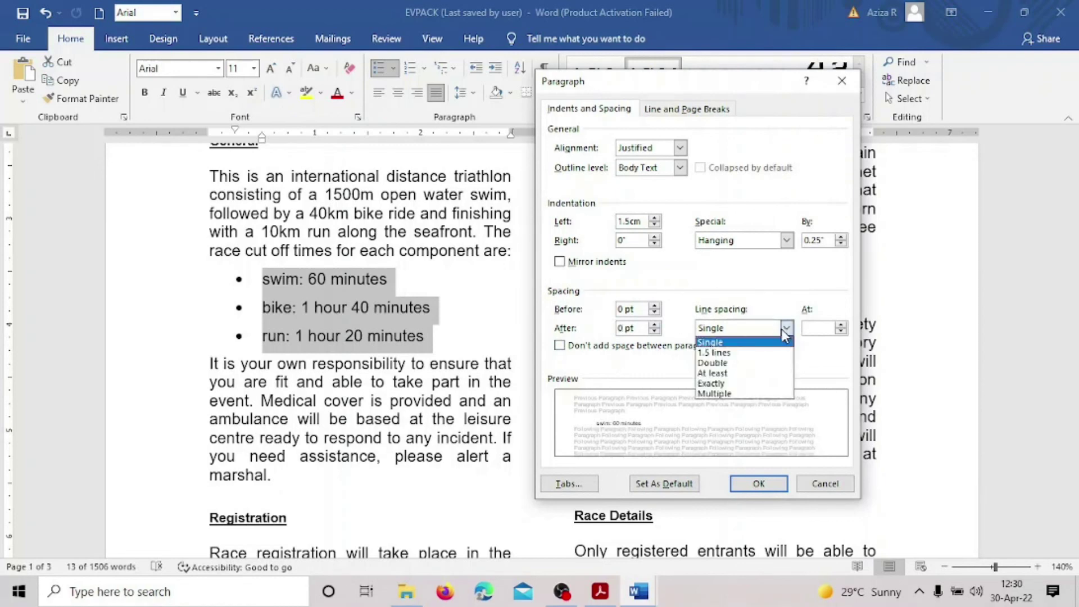
{"action": "left_click", "coordinate": [714, 342]}
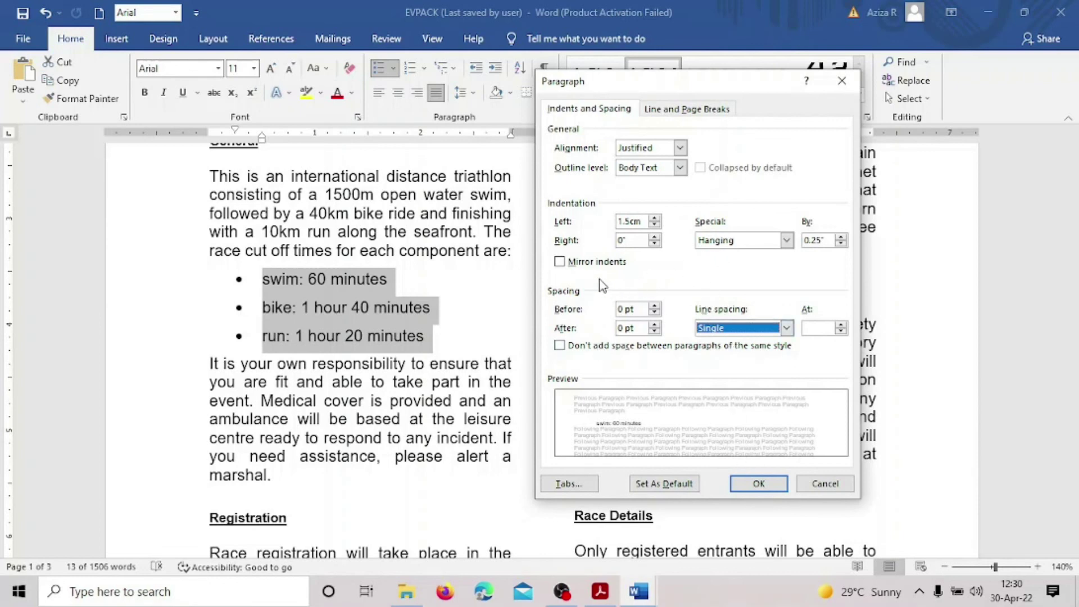
{"action": "left_click", "coordinate": [759, 483]}
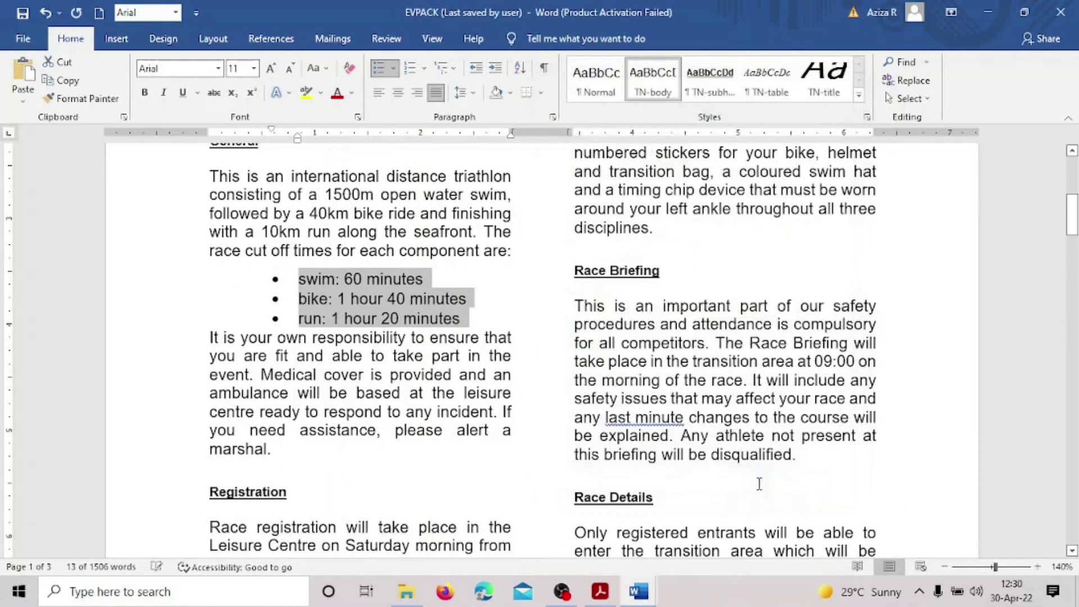
- Place the cursor at the end of the last bullet item, "run: 1 hour 20 minutes"
{"action": "left_click", "coordinate": [469, 321]}
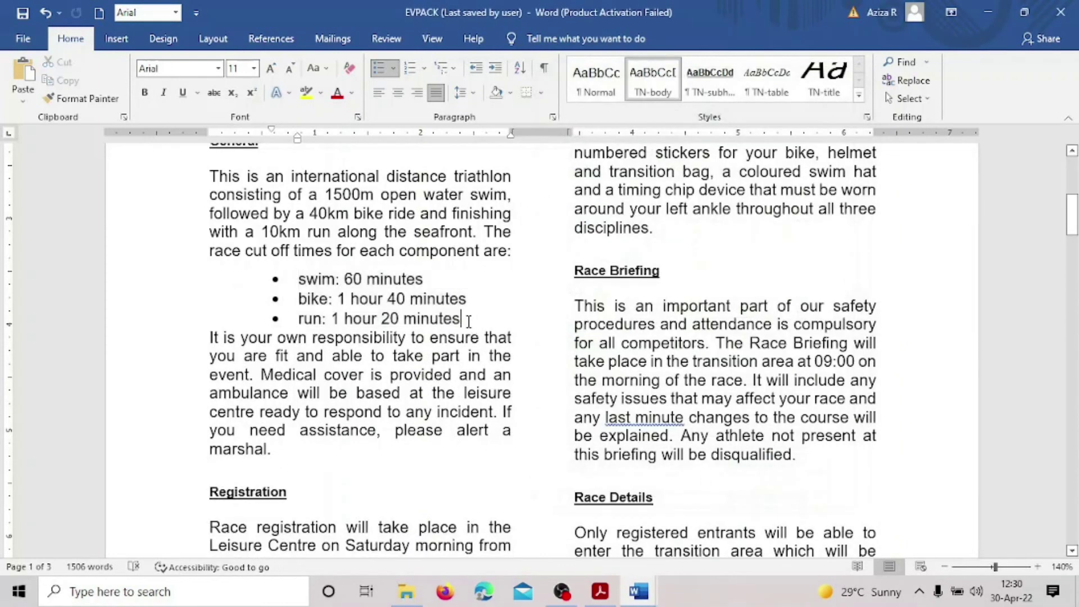